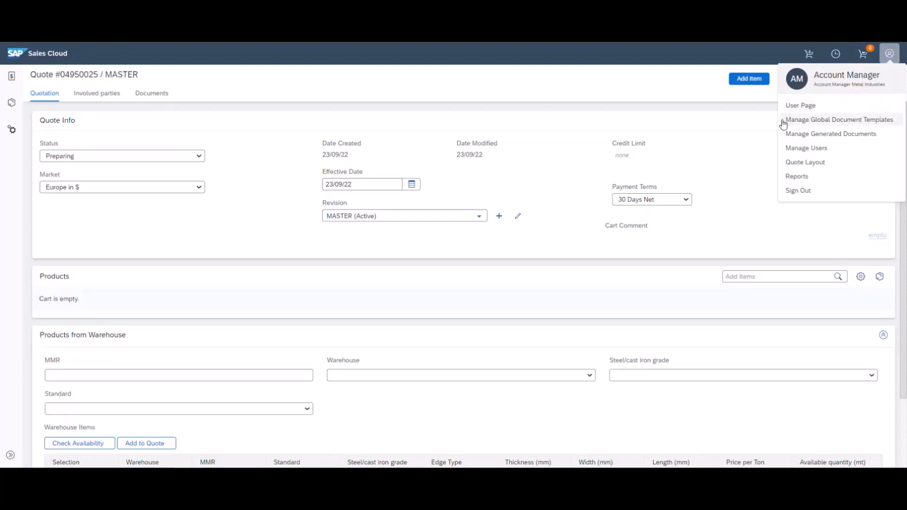
# Dismiss the account menu and check the market options, keeping Europe in $
pyautogui.click(282, 248)
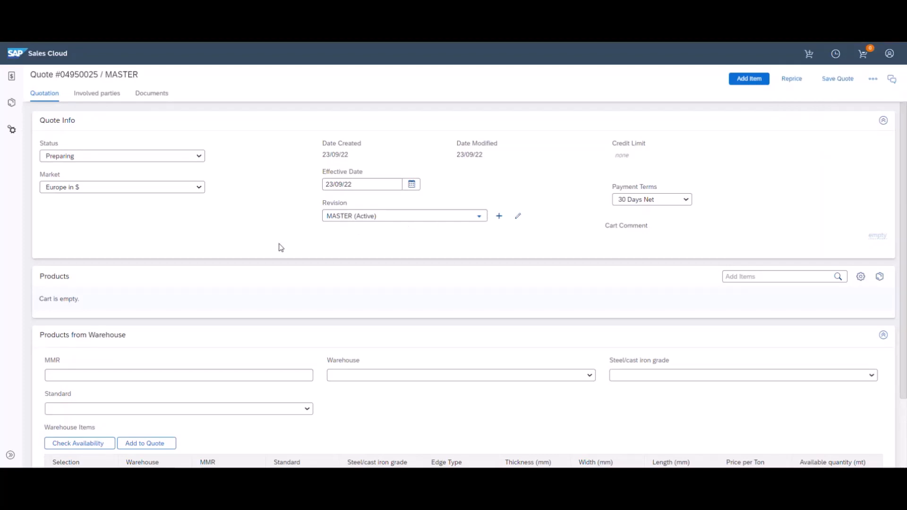
pyautogui.click(171, 188)
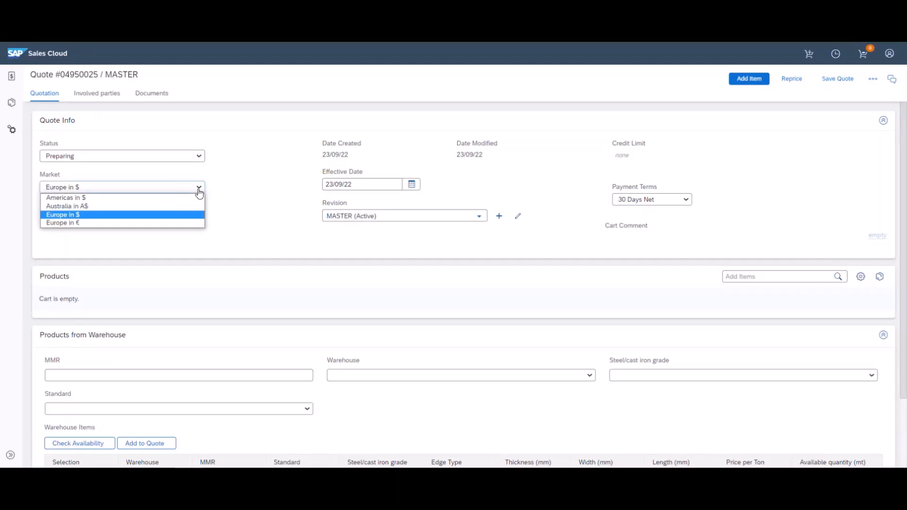
pyautogui.click(271, 193)
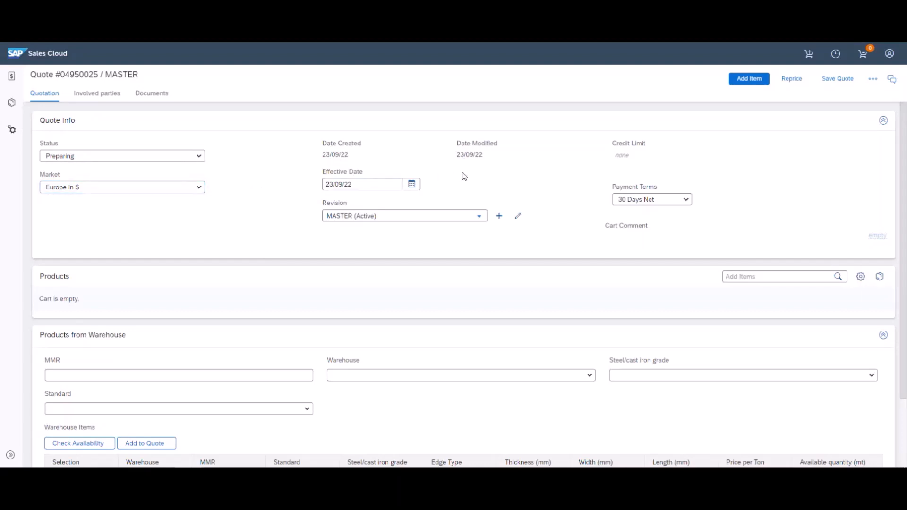
# Set the quote's effective date to 1 October 2022 (01/10/22) using the calendar
pyautogui.click(412, 185)
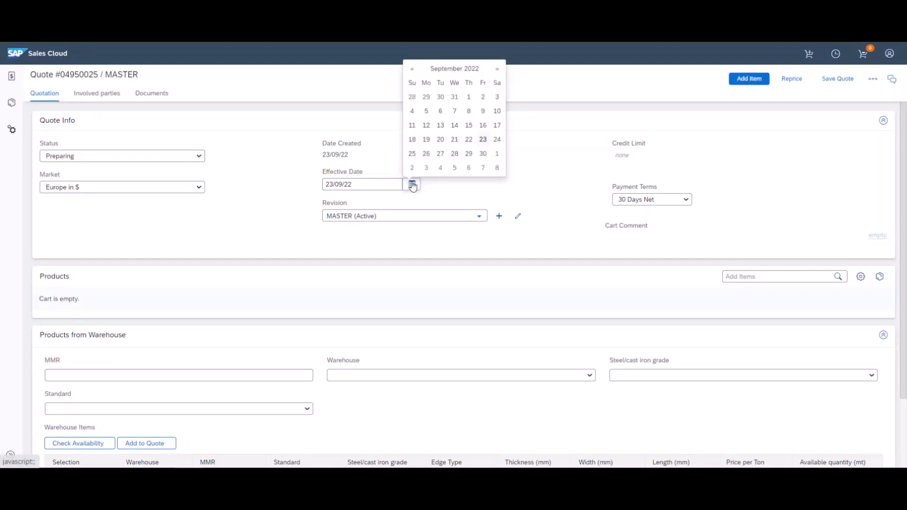
pyautogui.click(461, 70)
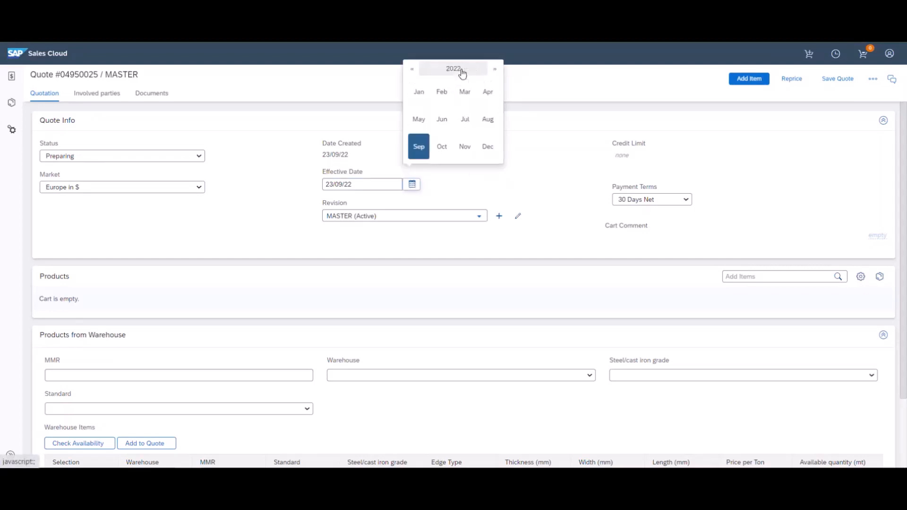
pyautogui.click(446, 153)
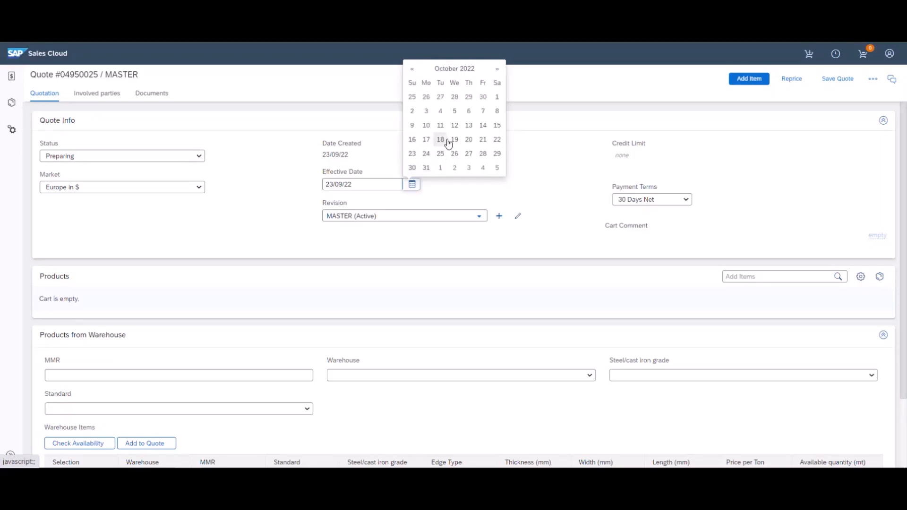
pyautogui.click(496, 97)
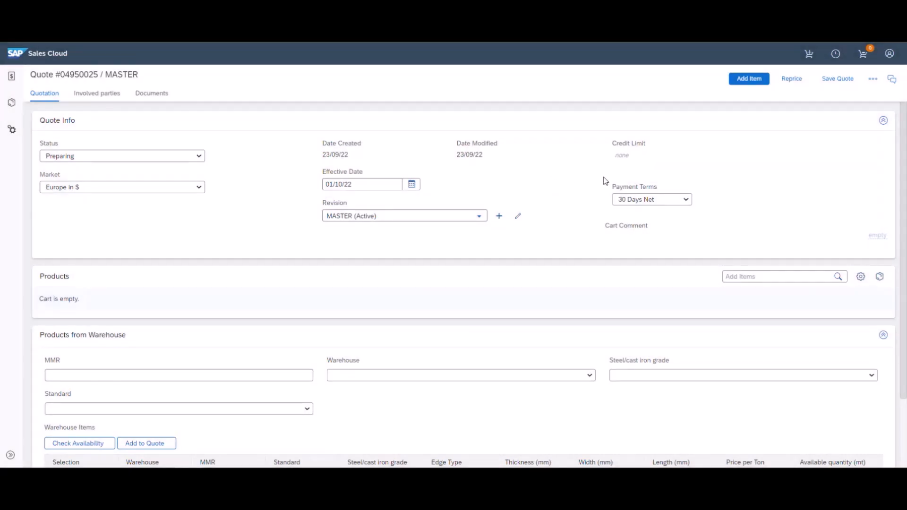
# Keep 30 Days Net terms and add cart comment 'This is an internal comment; the customer won't get to see it'
pyautogui.click(673, 201)
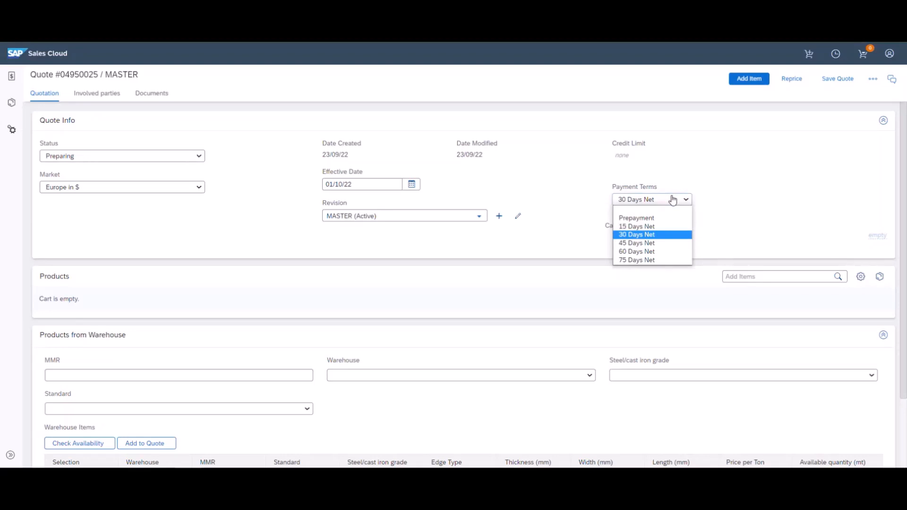
pyautogui.click(673, 200)
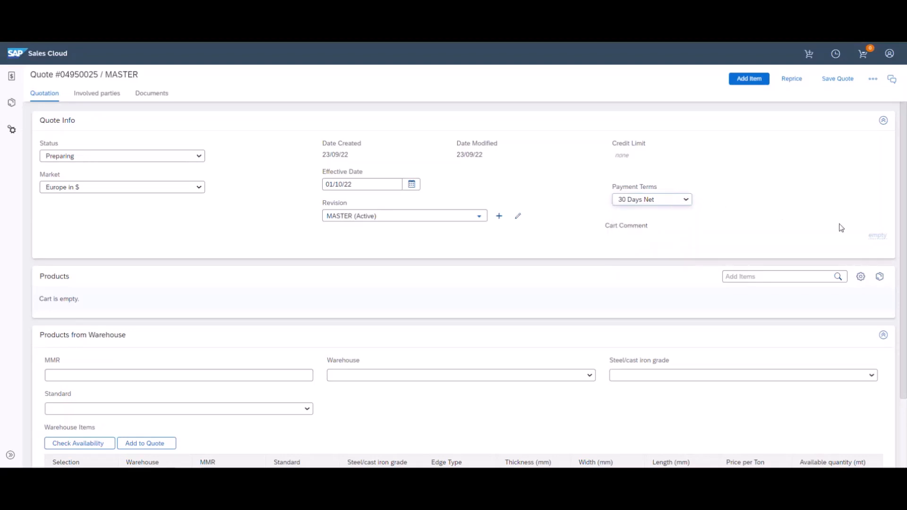
pyautogui.click(875, 242)
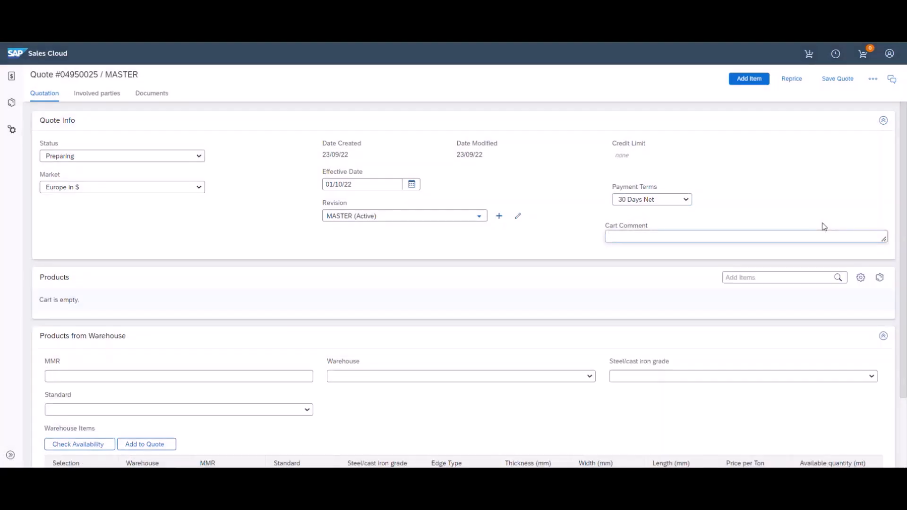
pyautogui.write('This is an internal comment; the custome')
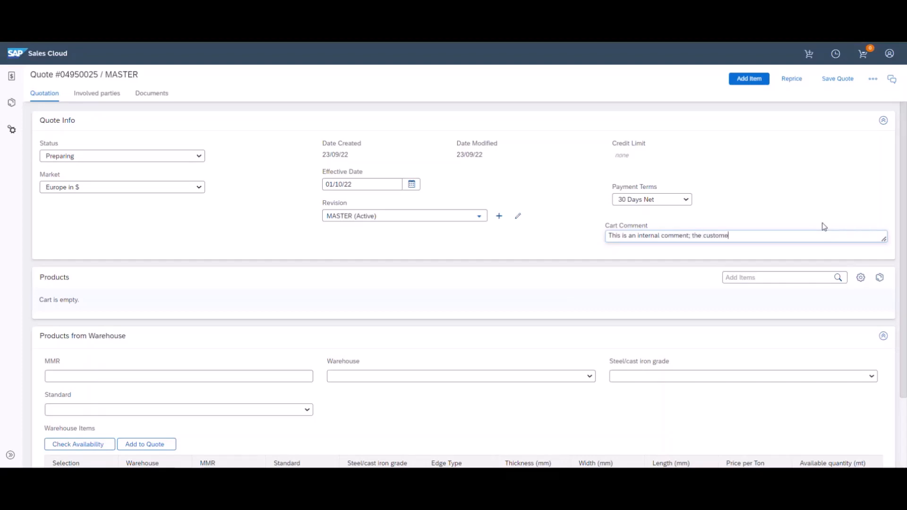
pyautogui.write("r won't get to see it")
pyautogui.click(797, 196)
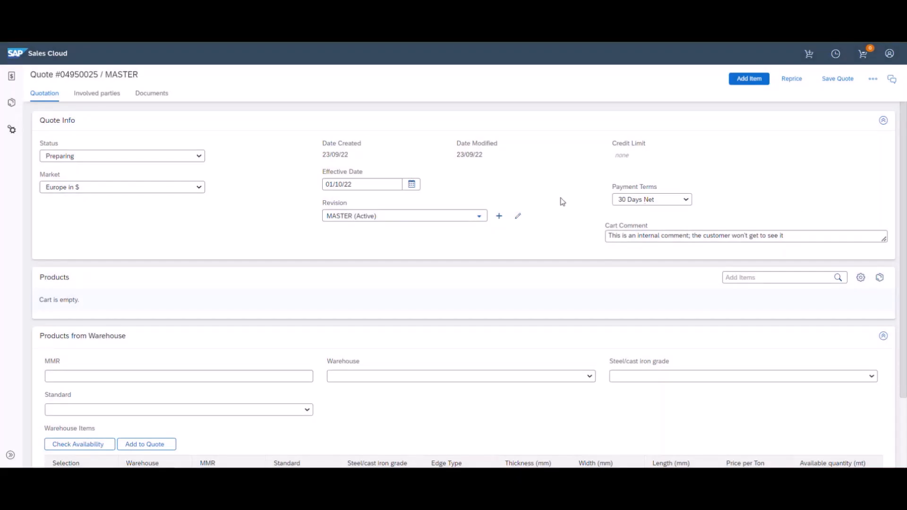
# Under Involved parties, search 'demo' and save Demo Bill-to as the Bill-to party
pyautogui.click(101, 97)
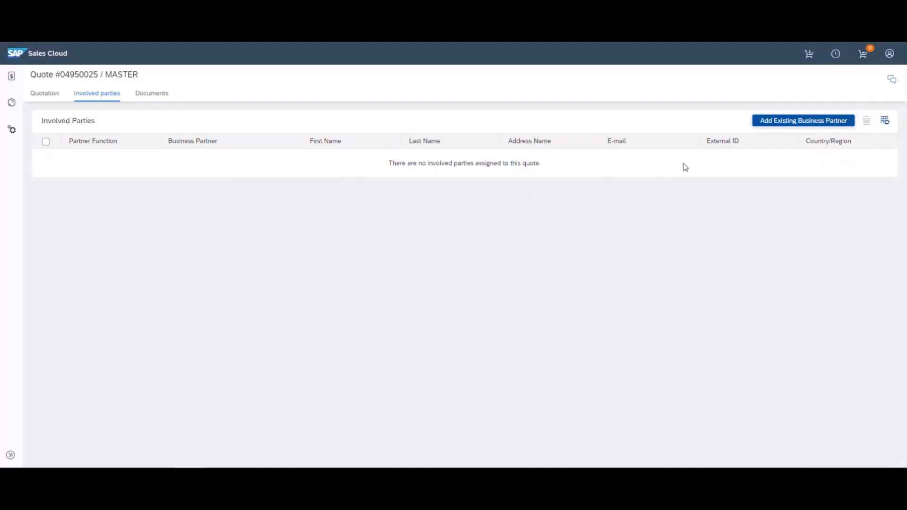
pyautogui.click(799, 123)
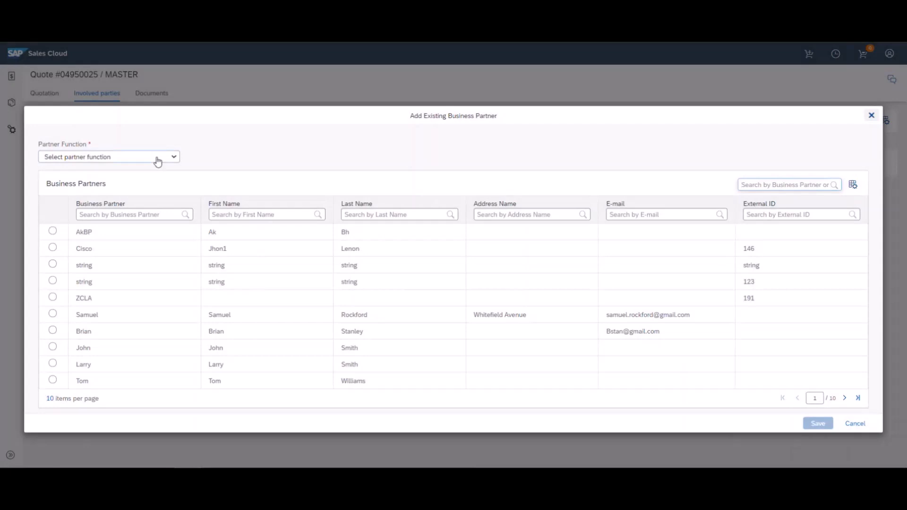
pyautogui.click(159, 162)
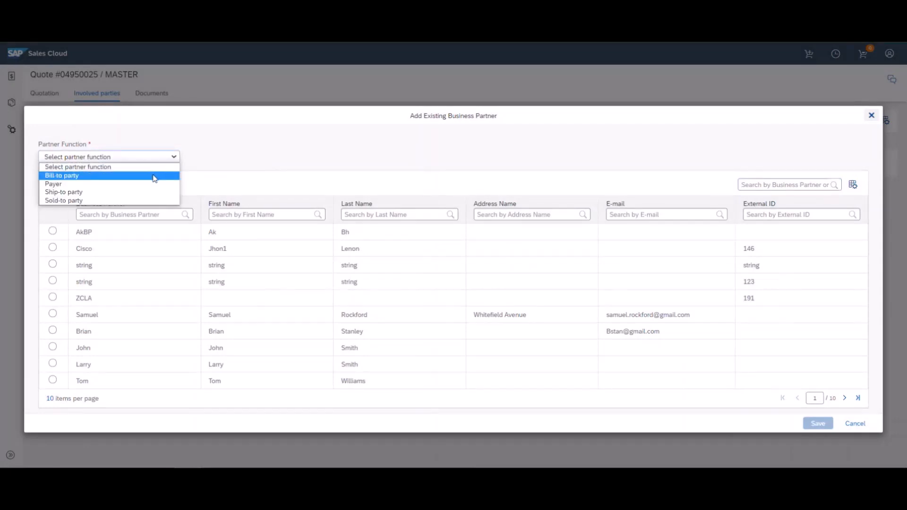
pyautogui.click(155, 176)
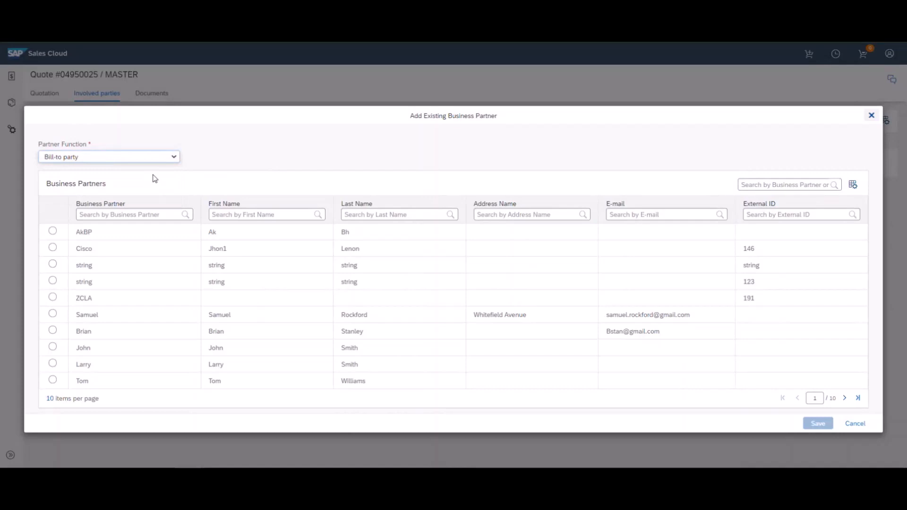
pyautogui.click(140, 214)
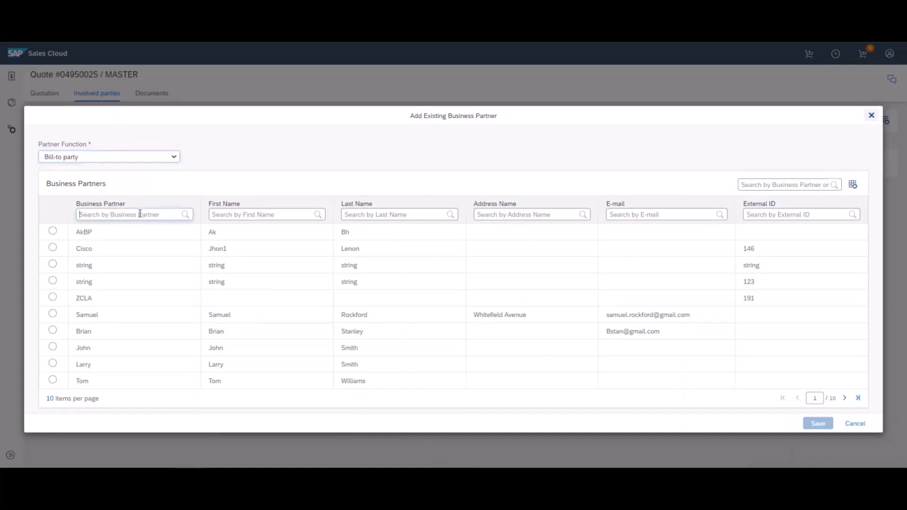
pyautogui.write('demo')
pyautogui.press('Return')
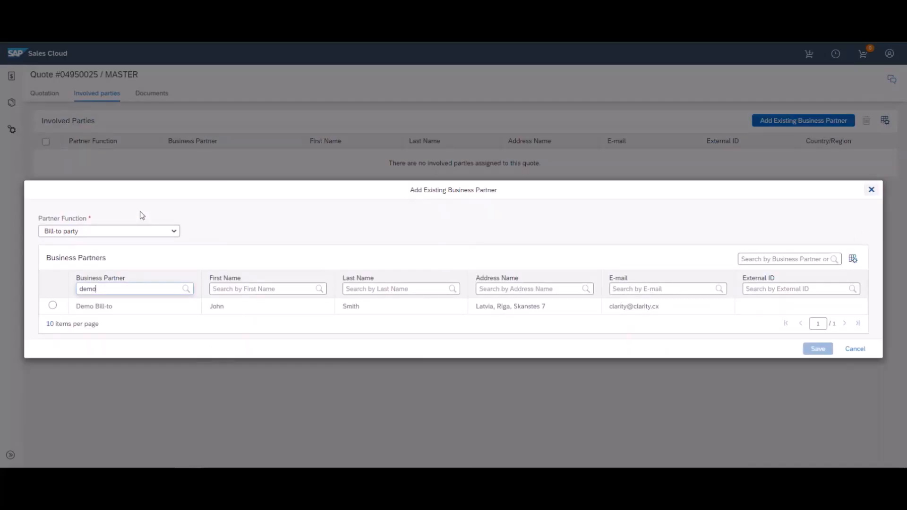
pyautogui.click(53, 305)
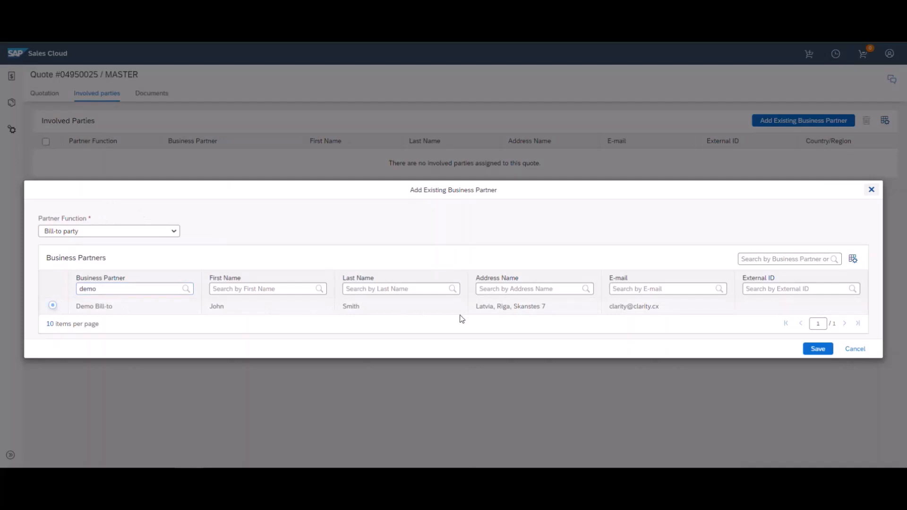
pyautogui.click(815, 349)
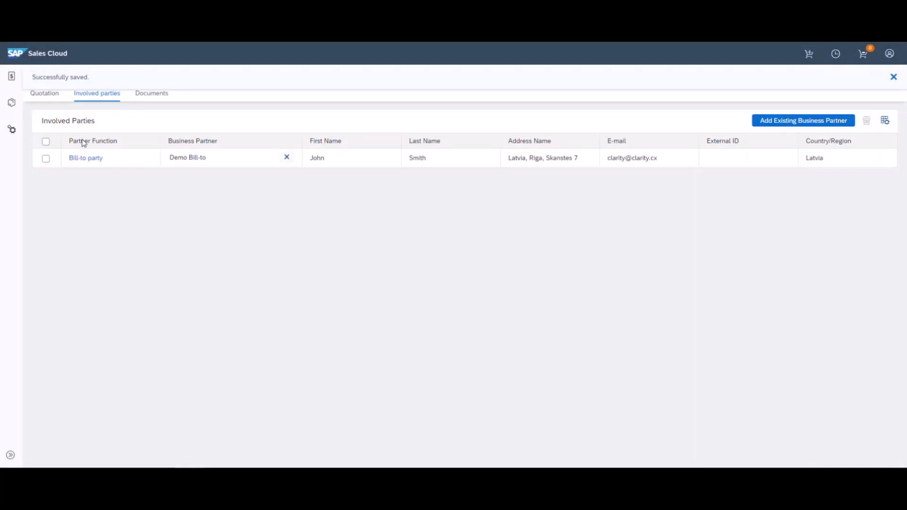
# On the Quotation tab, filter warehouse products to steel grade 09G2 and check availability
pyautogui.click(41, 99)
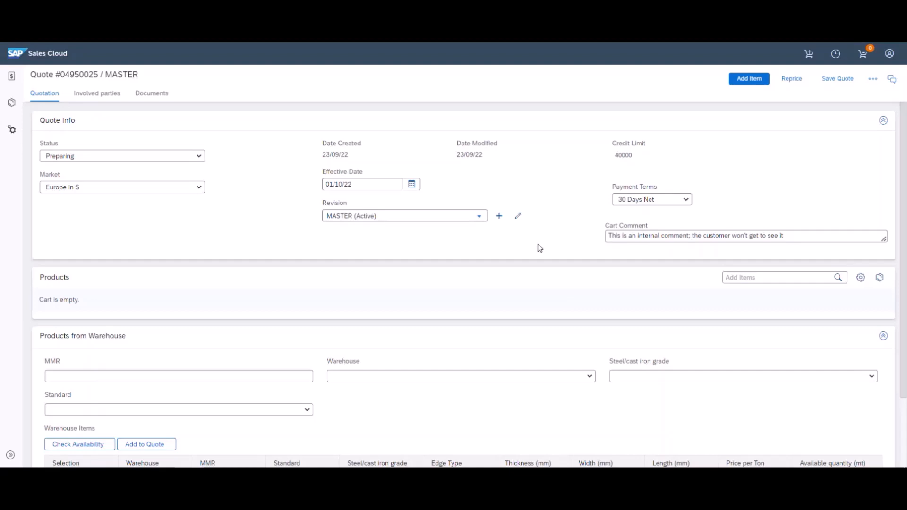
pyautogui.scroll(-2, 540, 248)
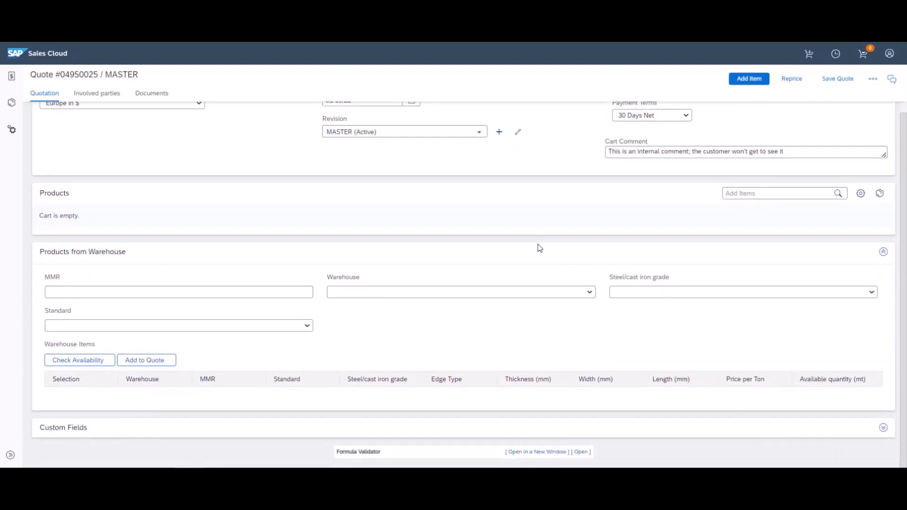
pyautogui.click(633, 294)
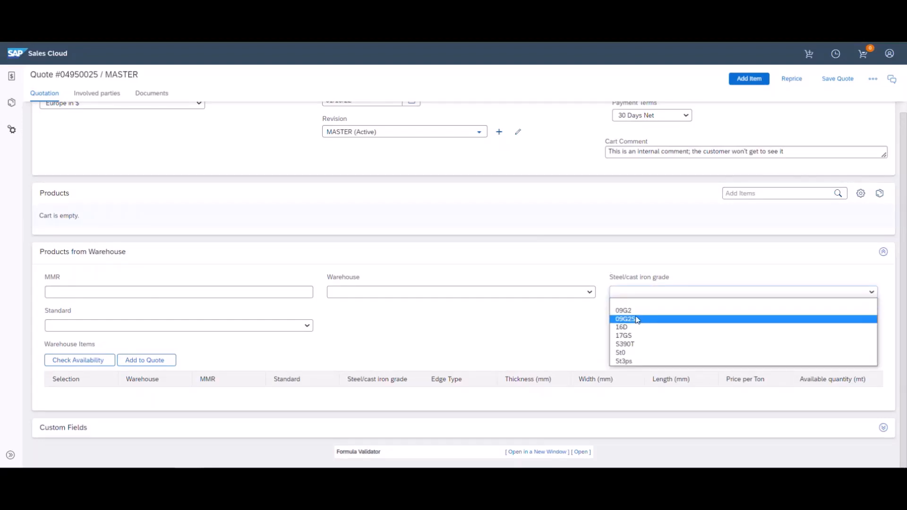
pyautogui.click(636, 315)
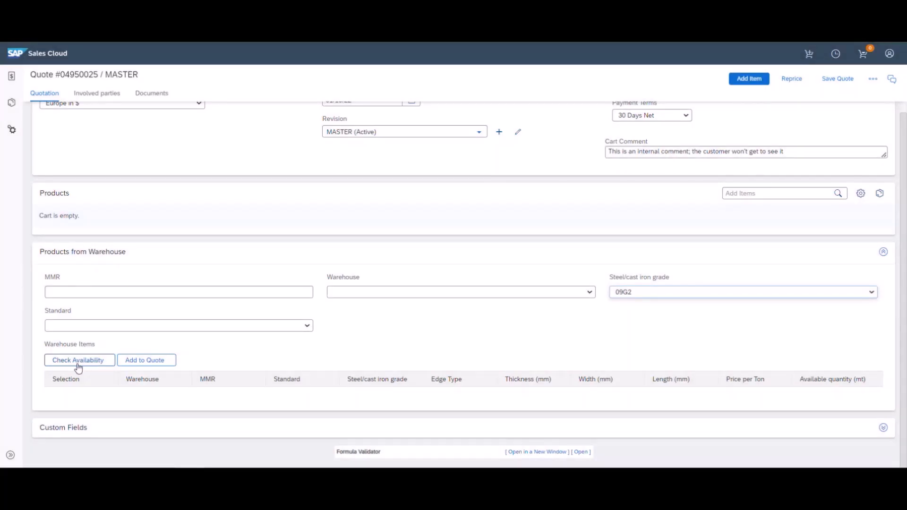
pyautogui.click(78, 367)
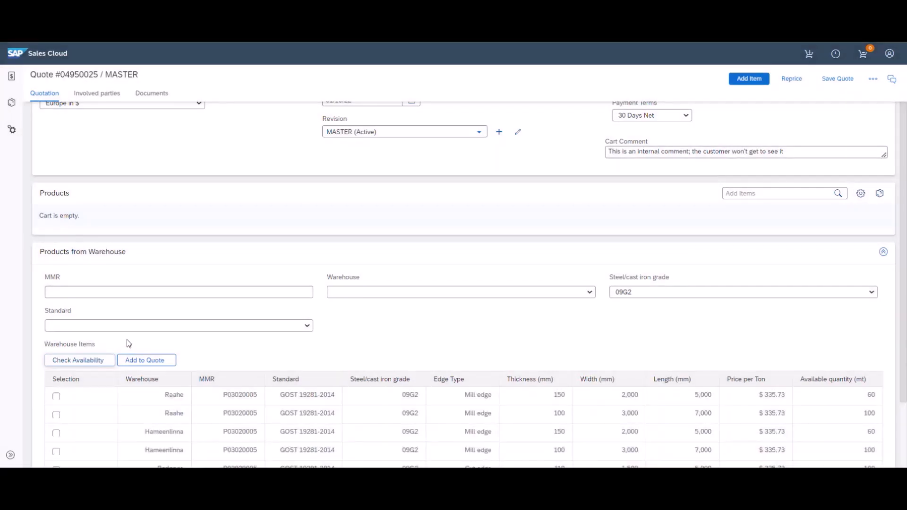
# Clear the steel grade filter and check availability to list all Raahe warehouse plates
pyautogui.scroll(-2, 129, 332)
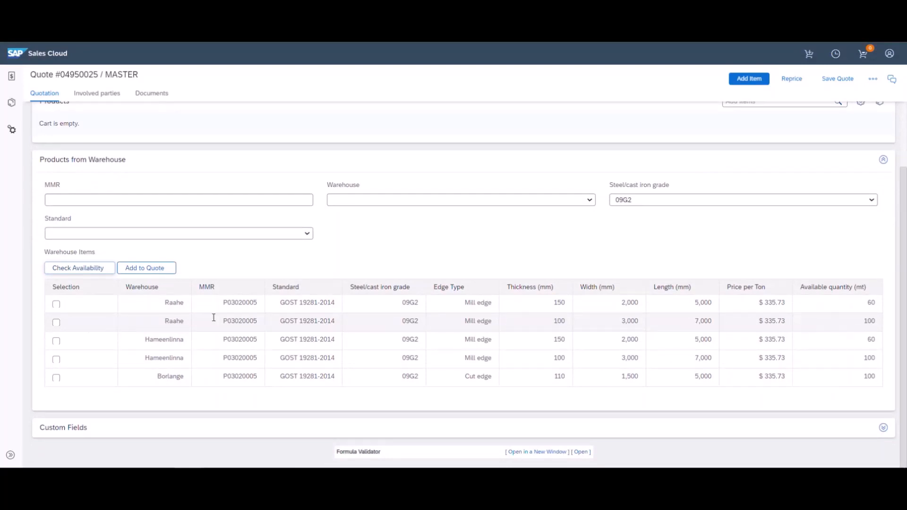
pyautogui.click(627, 203)
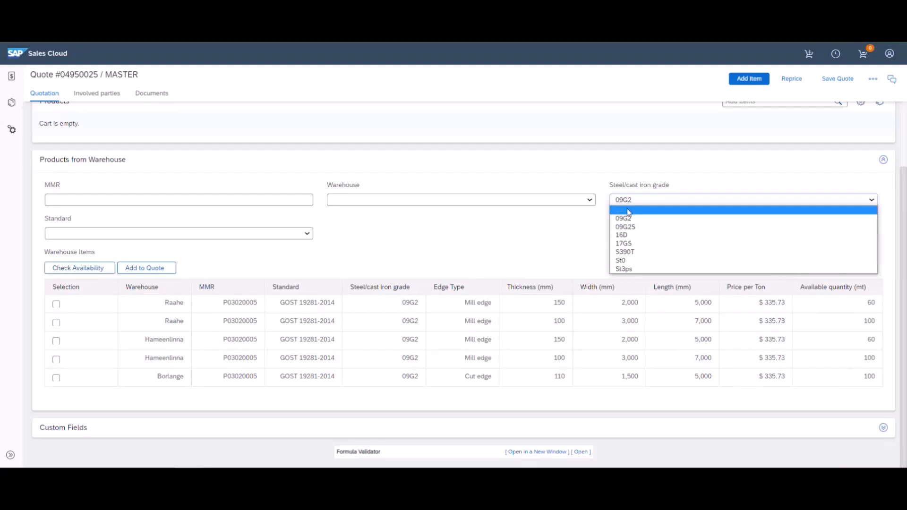
pyautogui.click(628, 211)
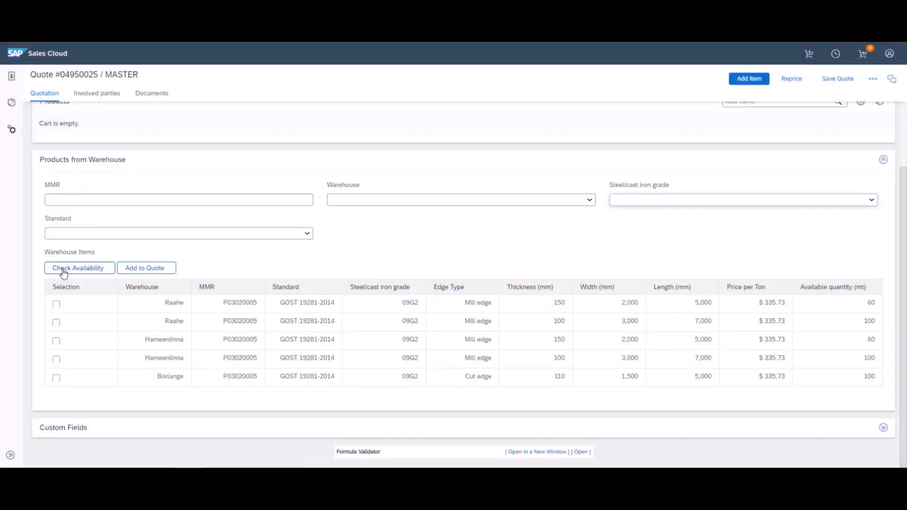
pyautogui.click(63, 269)
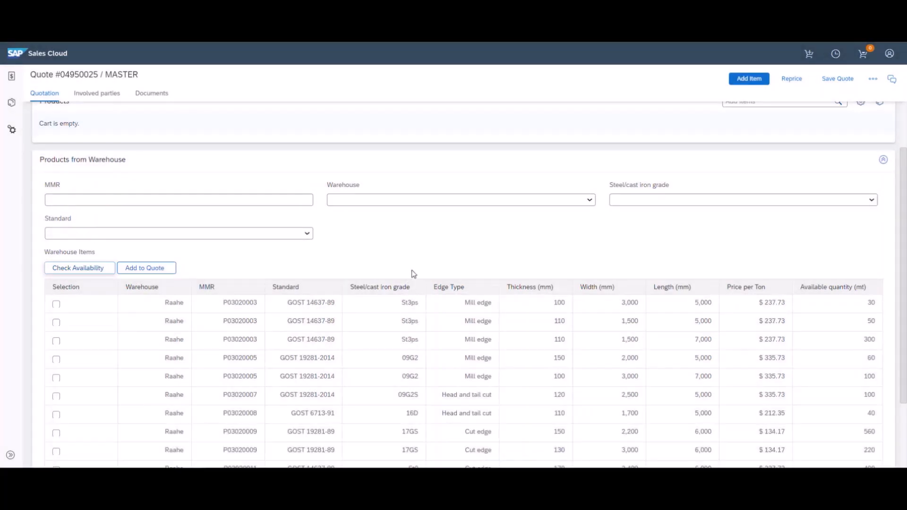
pyautogui.scroll(-2, 395, 279)
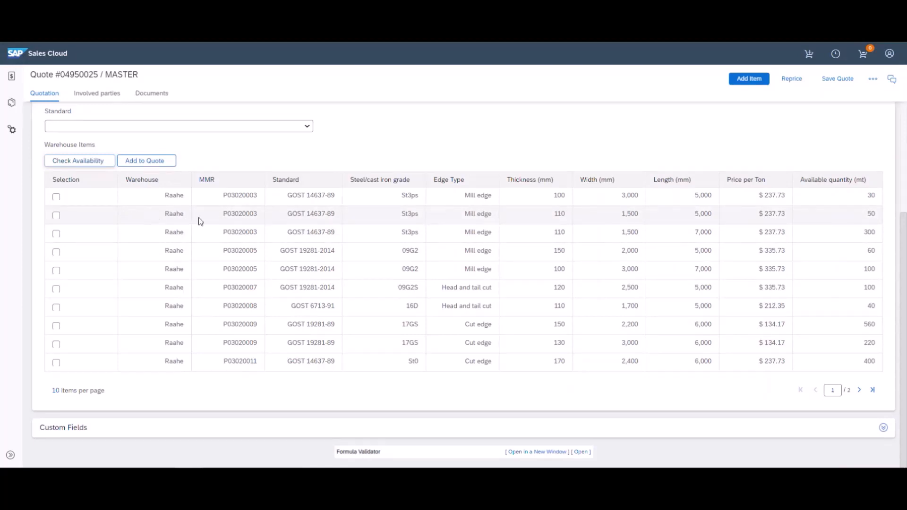
# Select warehouse items 1, 4 and 6: the 100 mm, 150 mm and 120 mm plates
pyautogui.click(54, 201)
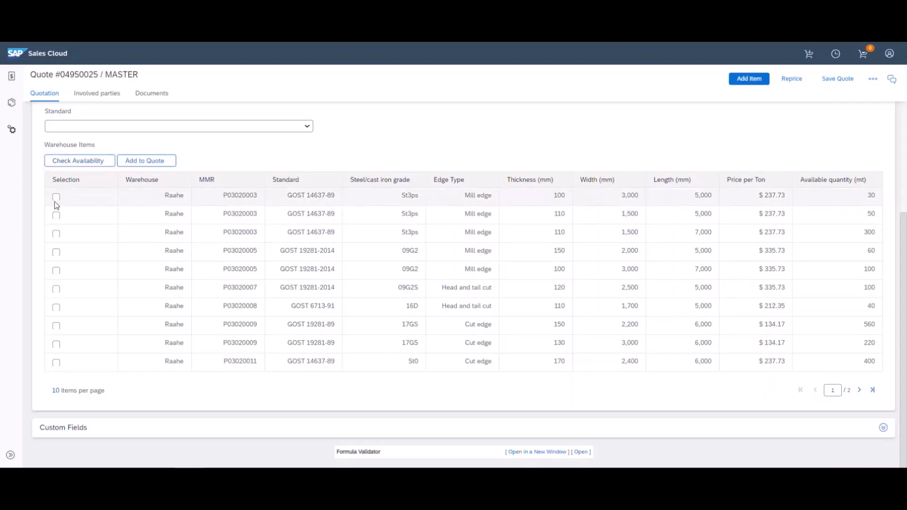
pyautogui.click(56, 200)
pyautogui.click(56, 252)
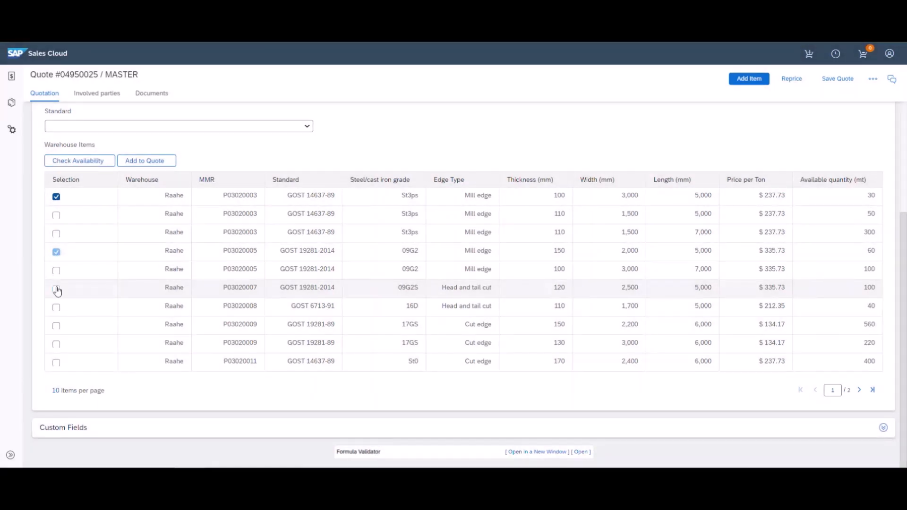
pyautogui.click(56, 289)
pyautogui.scroll(6, 313, 294)
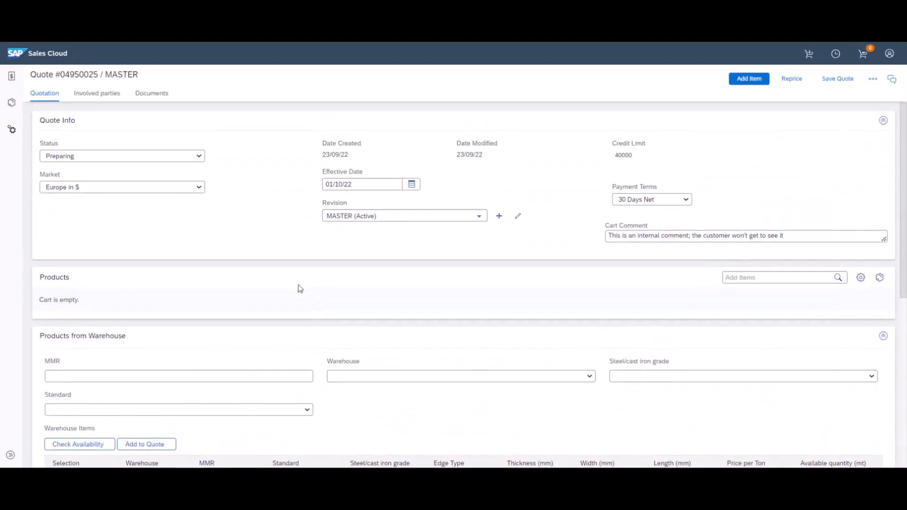
# Switch the quote's market to Europe in € and reprice
pyautogui.click(176, 188)
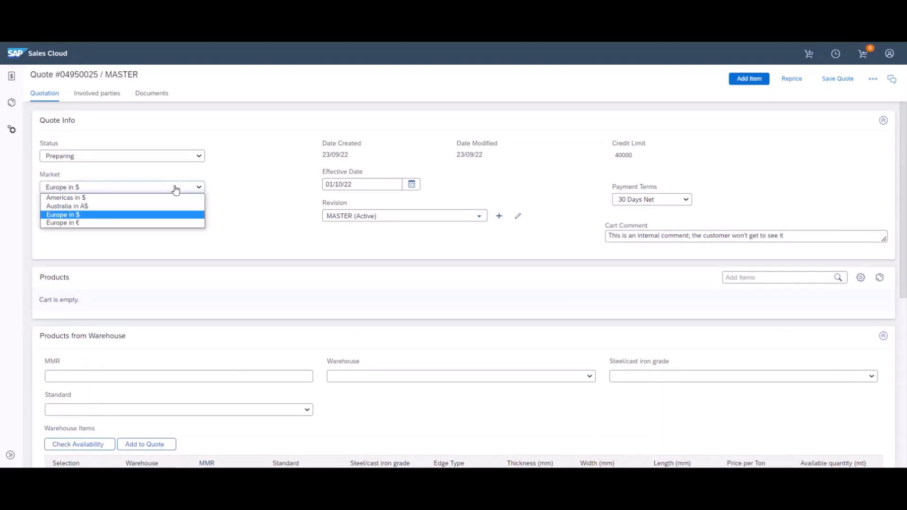
pyautogui.click(173, 223)
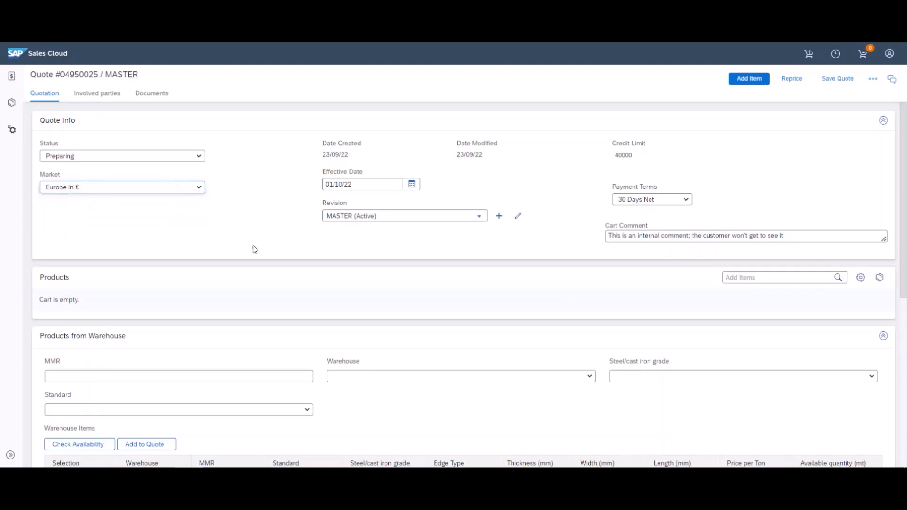
pyautogui.scroll(-3, 255, 249)
pyautogui.scroll(-3, 256, 250)
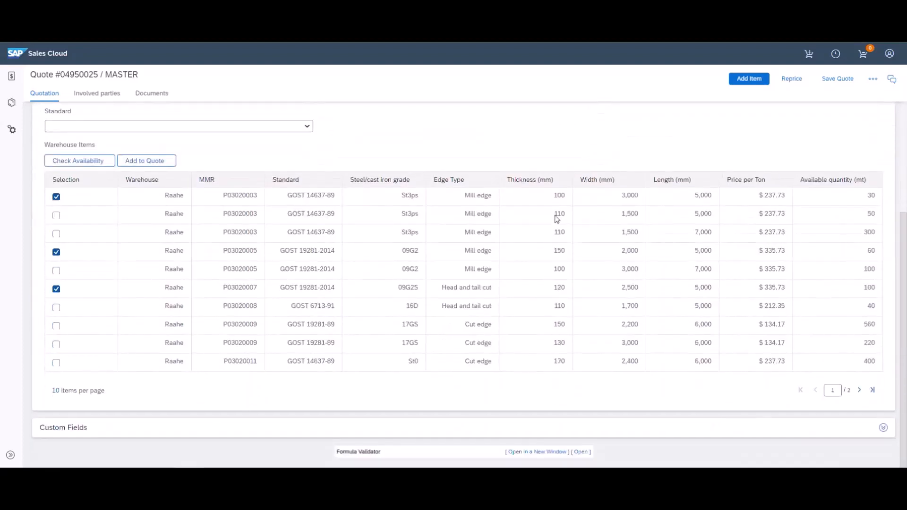
pyautogui.click(795, 78)
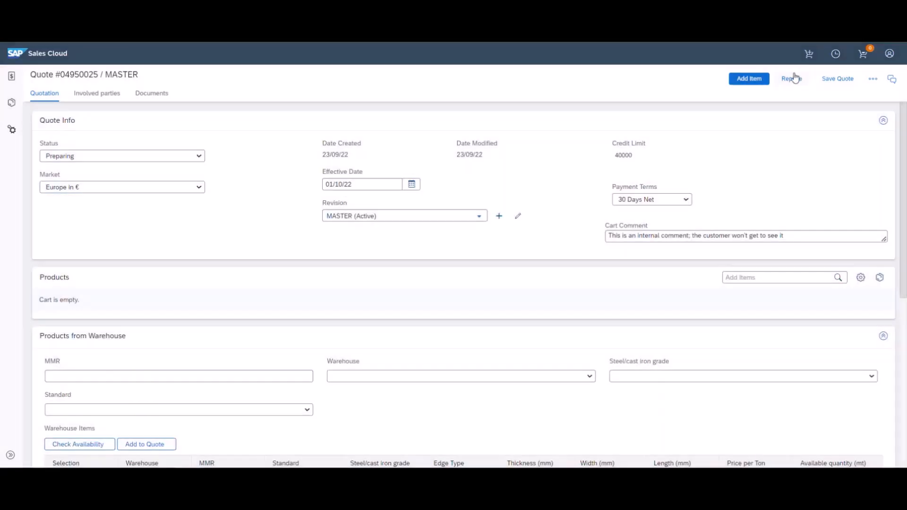
pyautogui.scroll(-5, 728, 242)
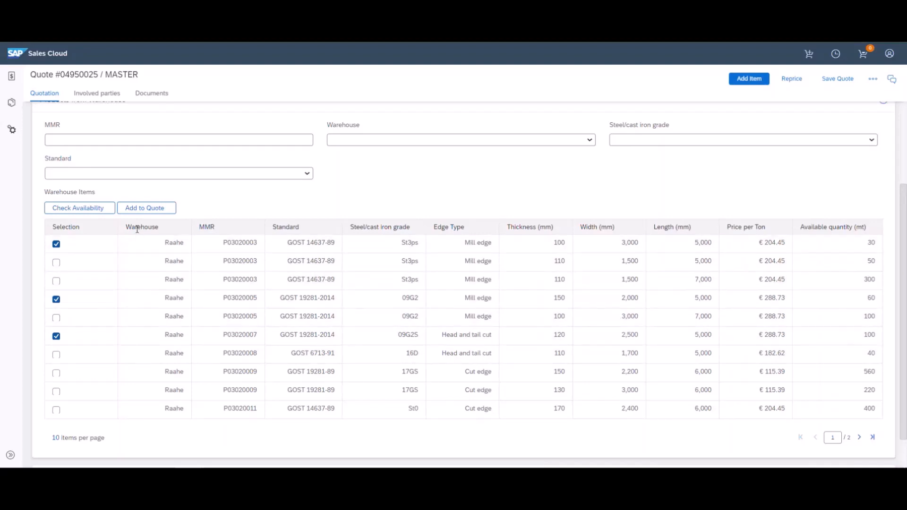
# Add the marked plates to the quote as products P03020003, P03020005 and P03020007, 1.000 t each
pyautogui.click(146, 211)
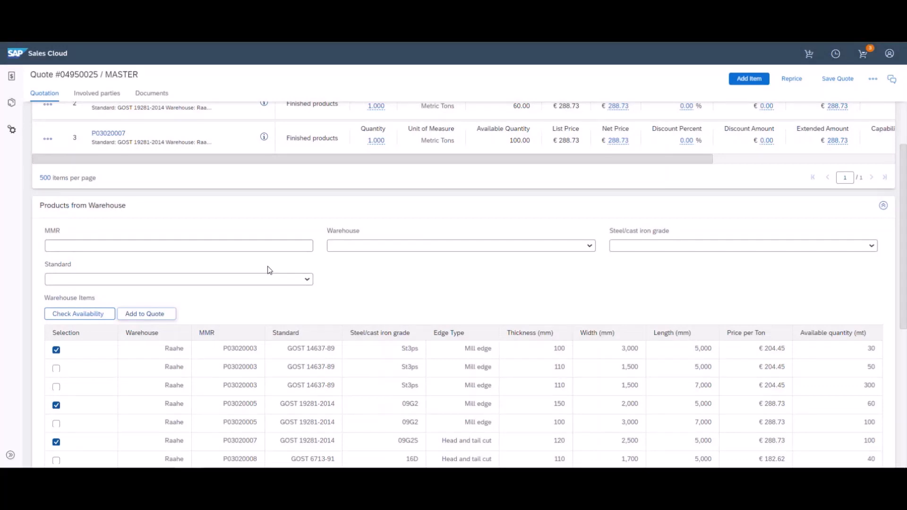
pyautogui.scroll(5, 268, 267)
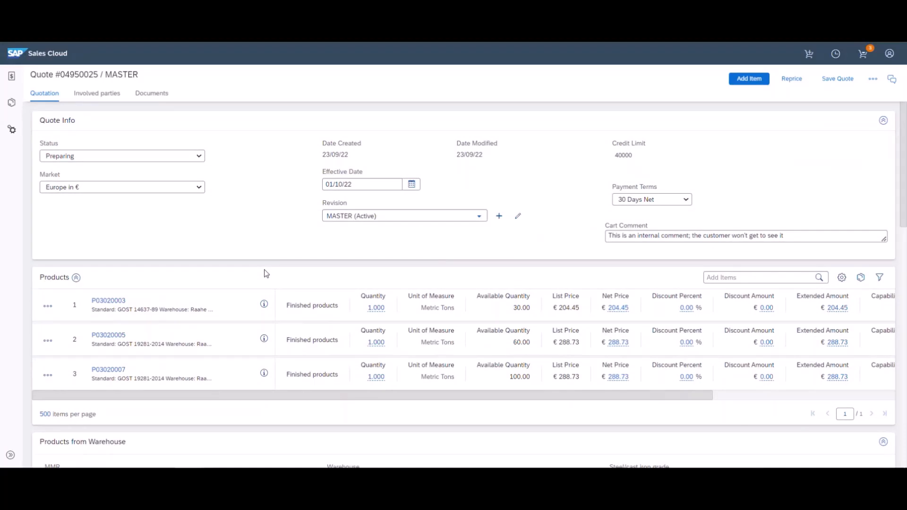
# Change the market back to Europe in $ and reprice, giving $237.73, $335.73 and $335.73
pyautogui.click(139, 188)
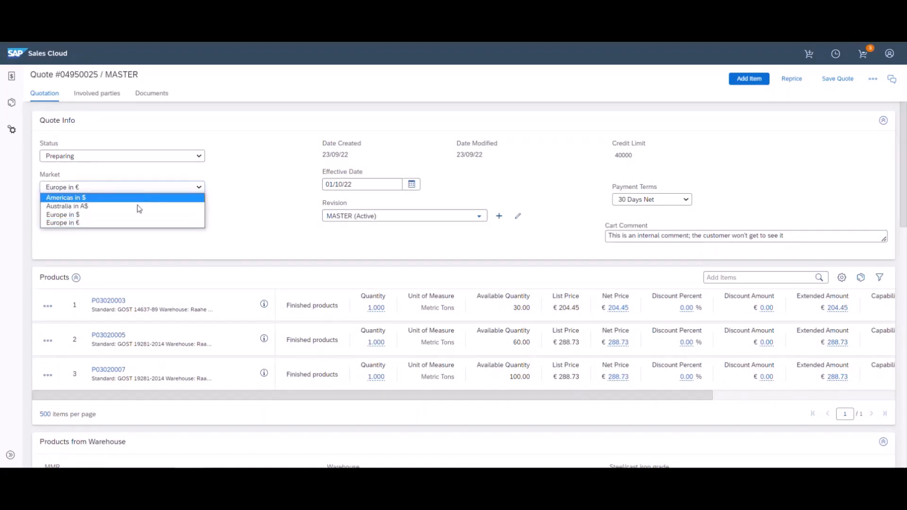
pyautogui.click(134, 215)
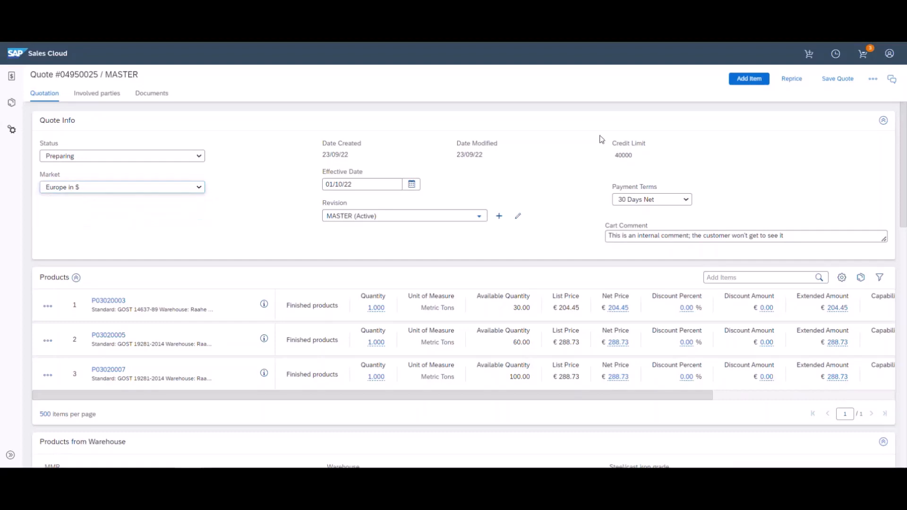
pyautogui.click(792, 80)
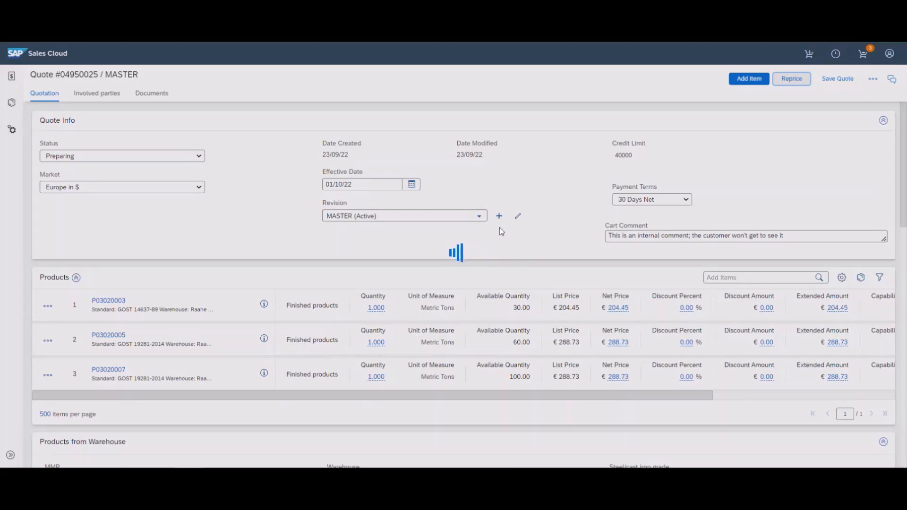
pyautogui.scroll(-5, 502, 225)
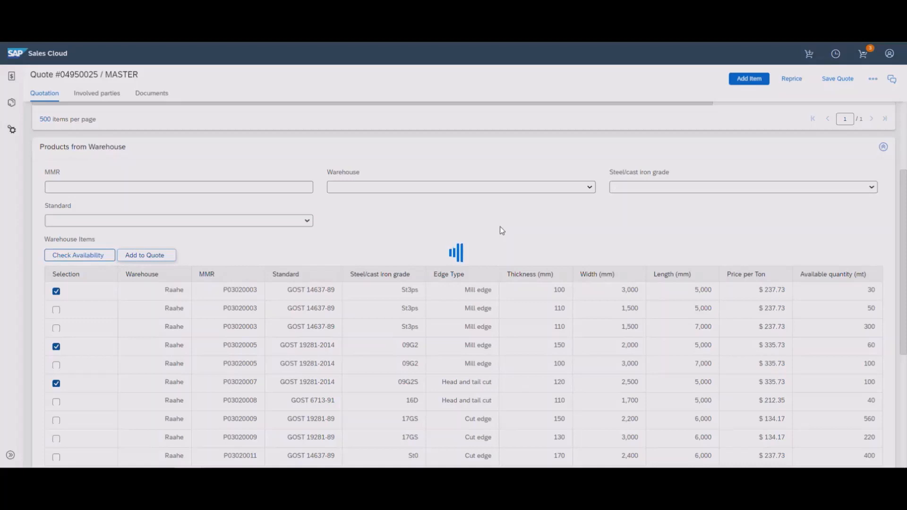
pyautogui.scroll(5, 502, 231)
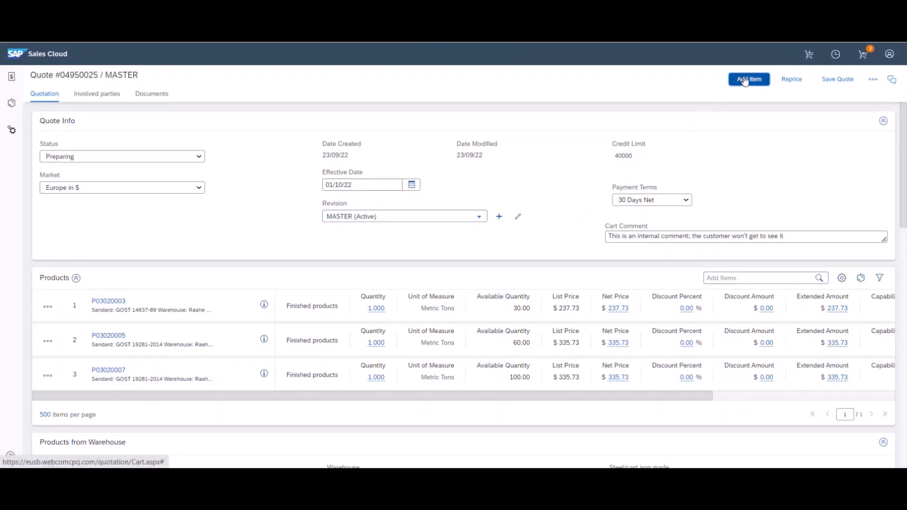
# Add a catalogue item via Finished products > Plates and start configuring Hot Rolled Plates
pyautogui.click(741, 82)
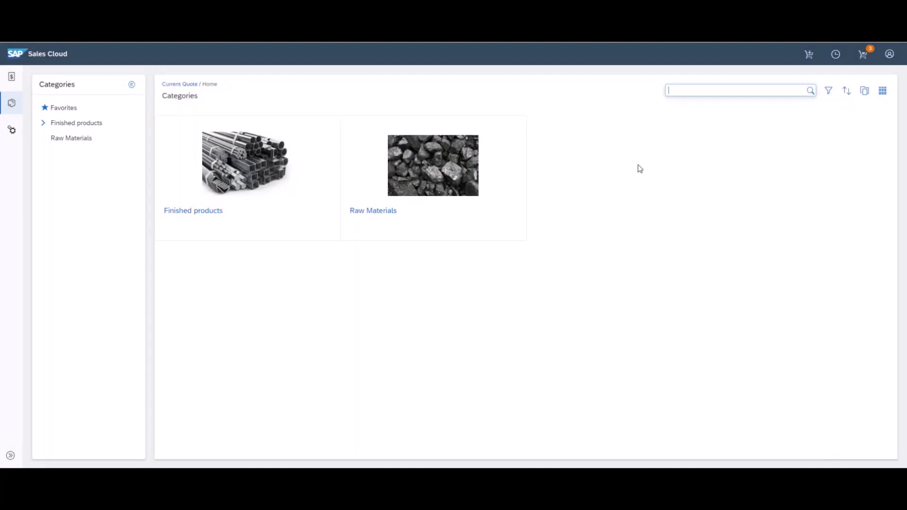
pyautogui.click(303, 182)
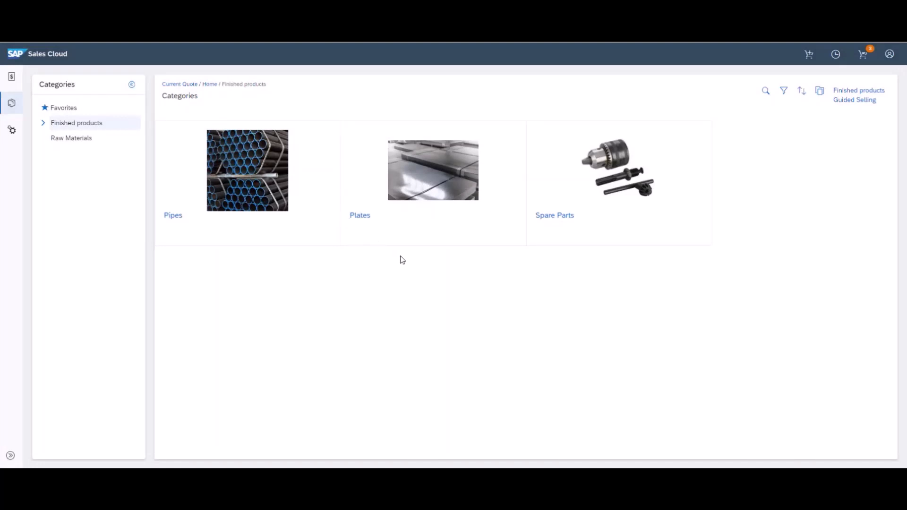
pyautogui.click(404, 235)
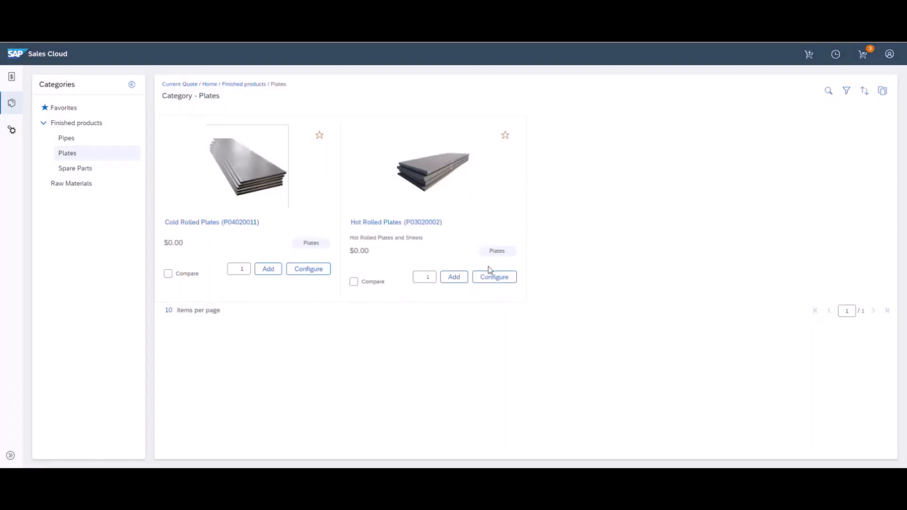
pyautogui.click(493, 278)
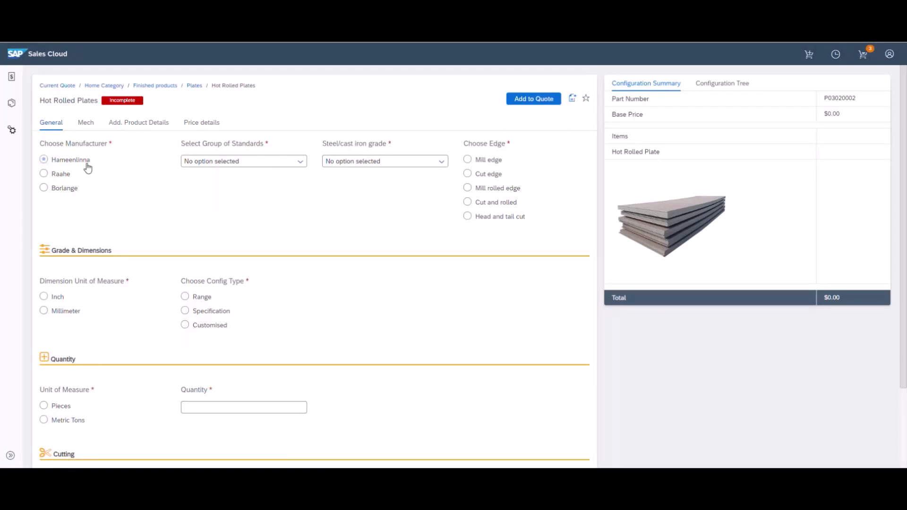
# Set standards group GOST, standard GOST 14637-89, steel grade St3ps and Mill edge
pyautogui.click(216, 162)
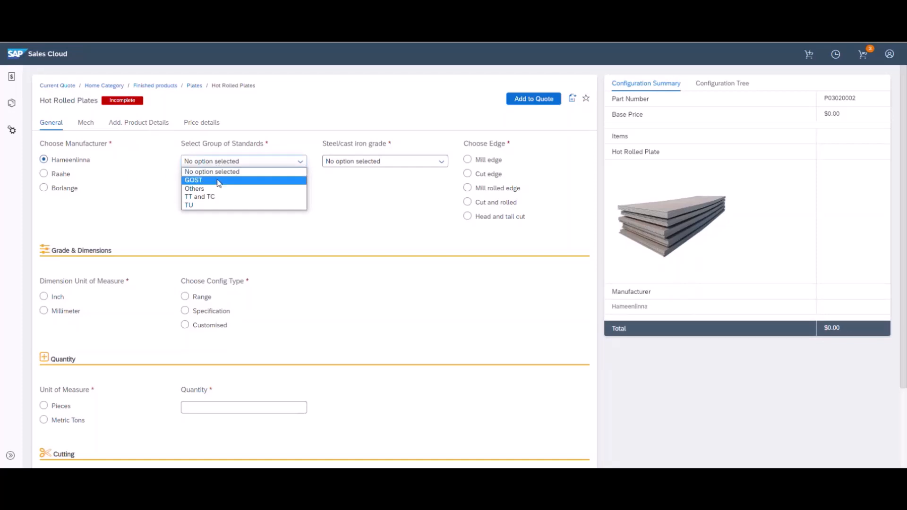
pyautogui.click(219, 181)
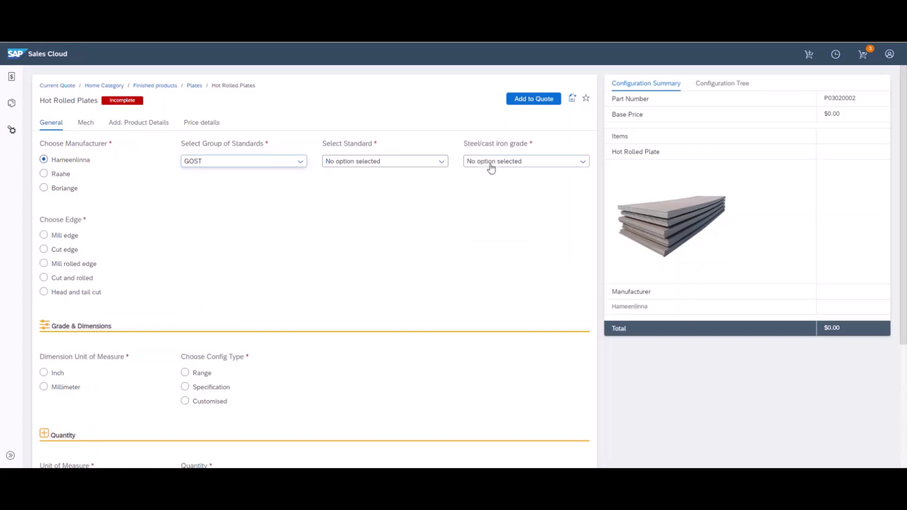
pyautogui.click(492, 165)
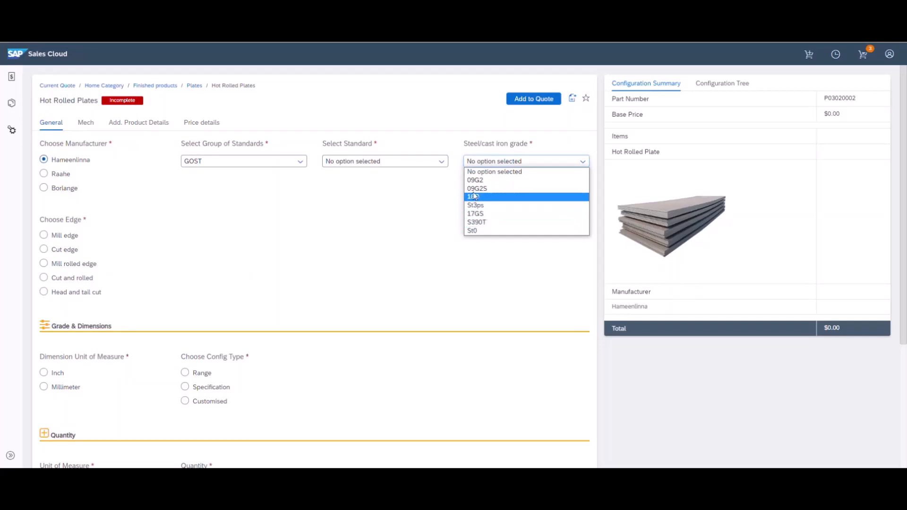
pyautogui.click(433, 164)
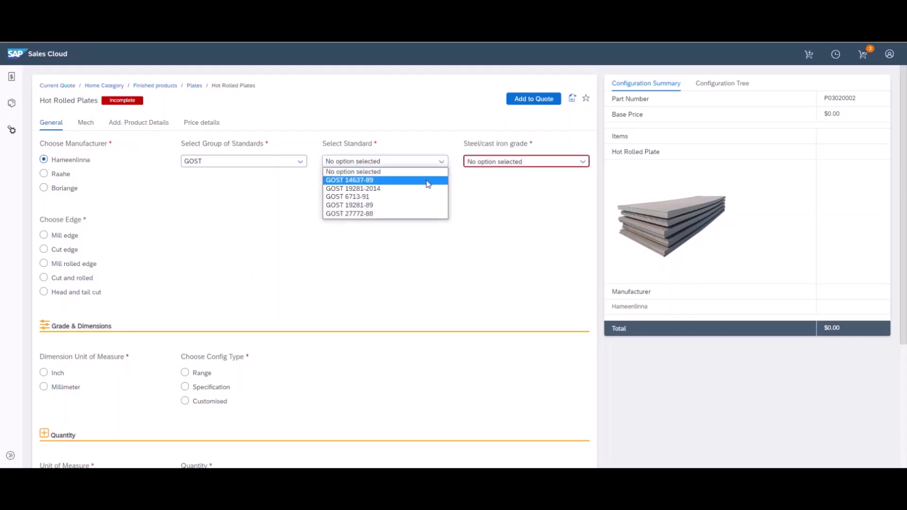
pyautogui.click(428, 183)
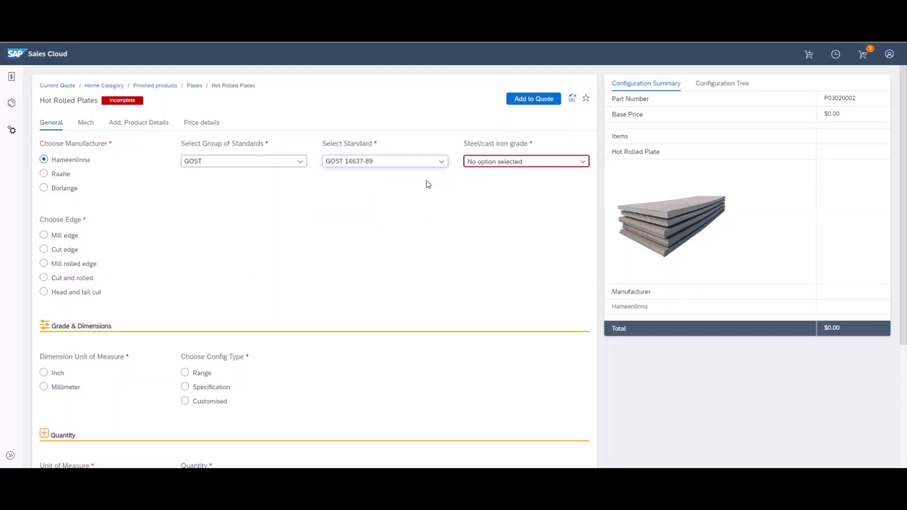
pyautogui.click(488, 164)
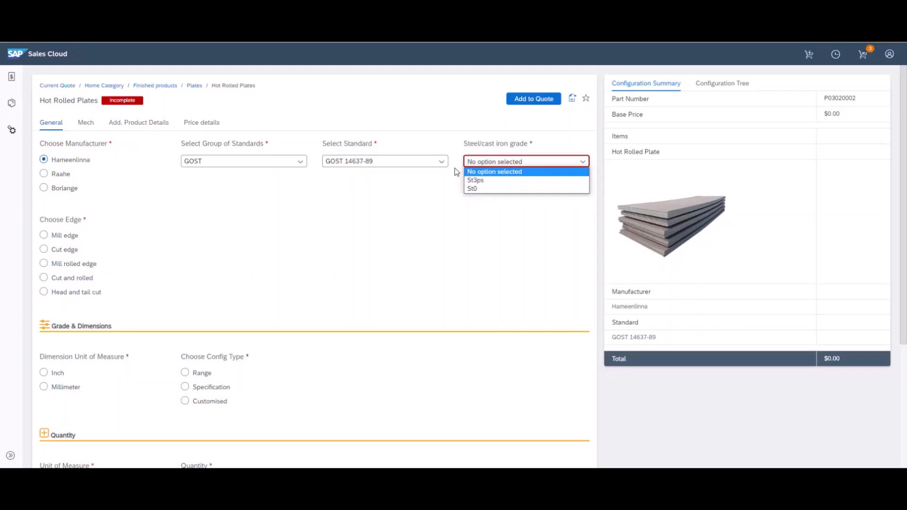
pyautogui.click(474, 182)
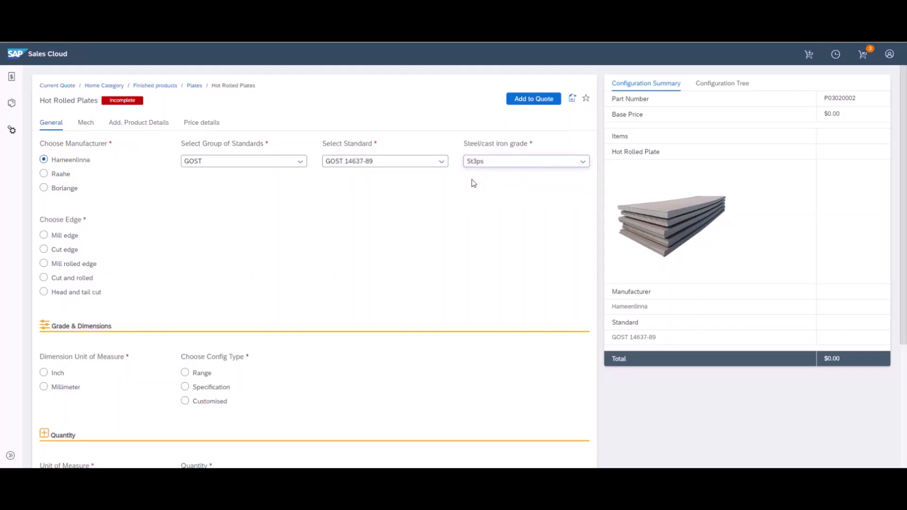
pyautogui.click(65, 236)
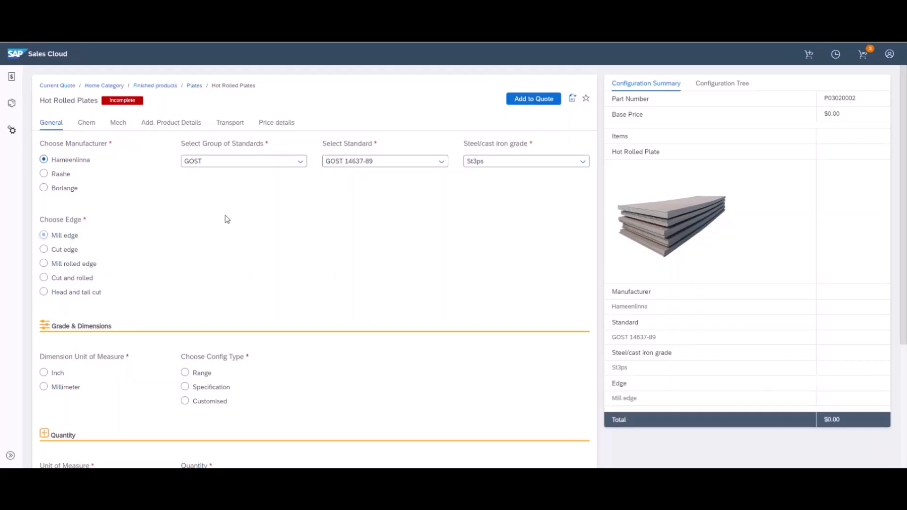
# On the Chem tab, enter 11 as the C MIN value
pyautogui.click(83, 124)
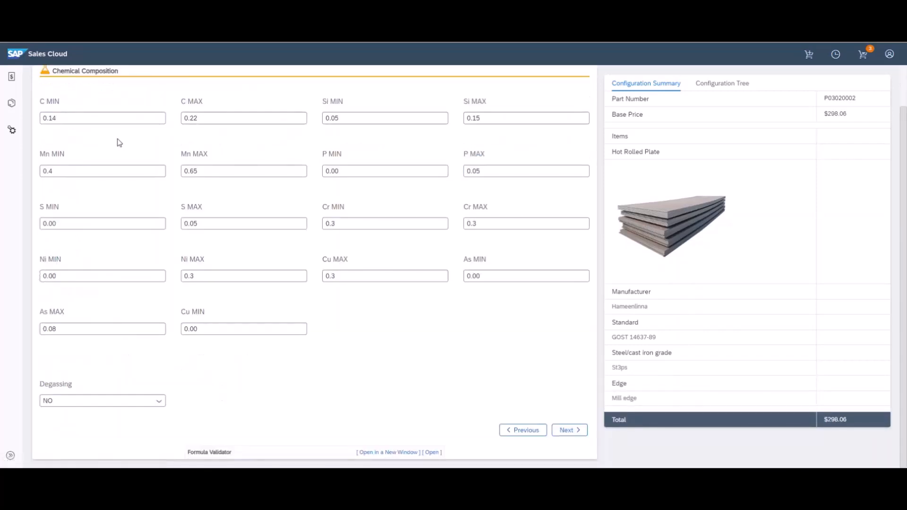
pyautogui.scroll(2, 118, 142)
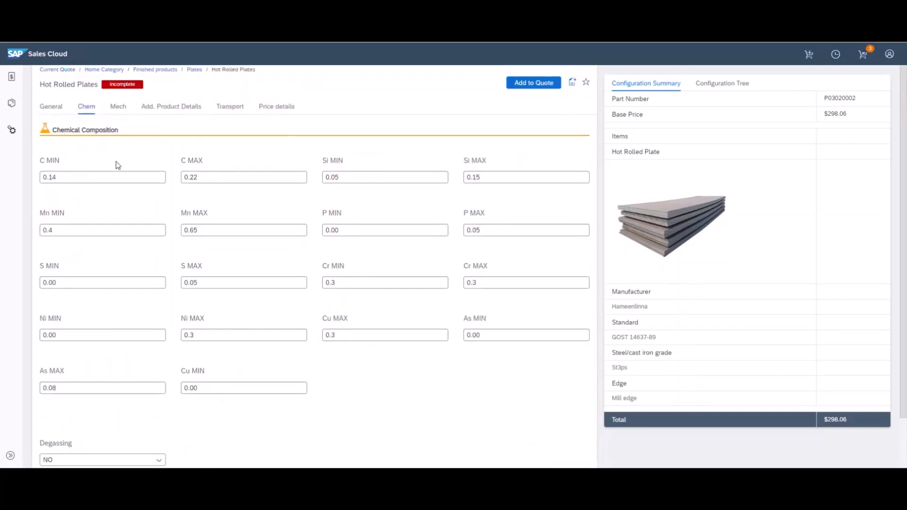
pyautogui.click(102, 176)
pyautogui.write('11')
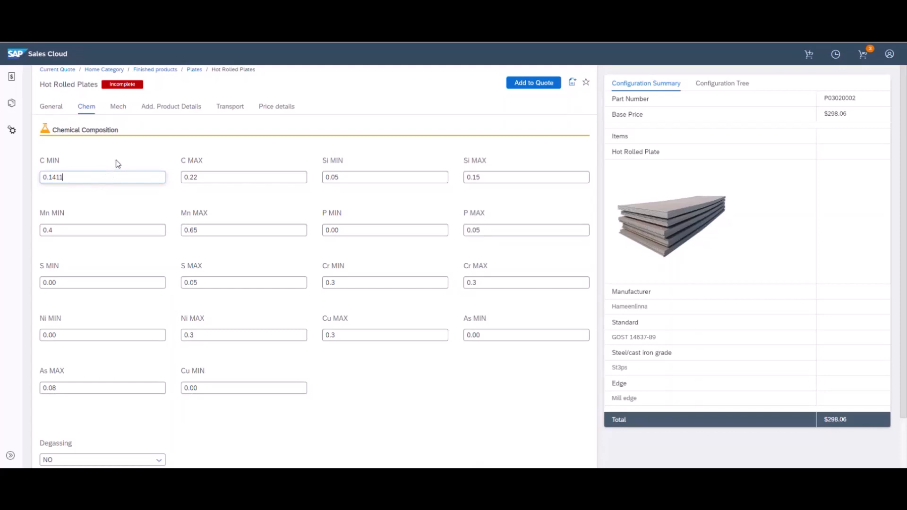
# Change the steel grade to St0 on the General tab and review its chemical limits
pyautogui.click(57, 114)
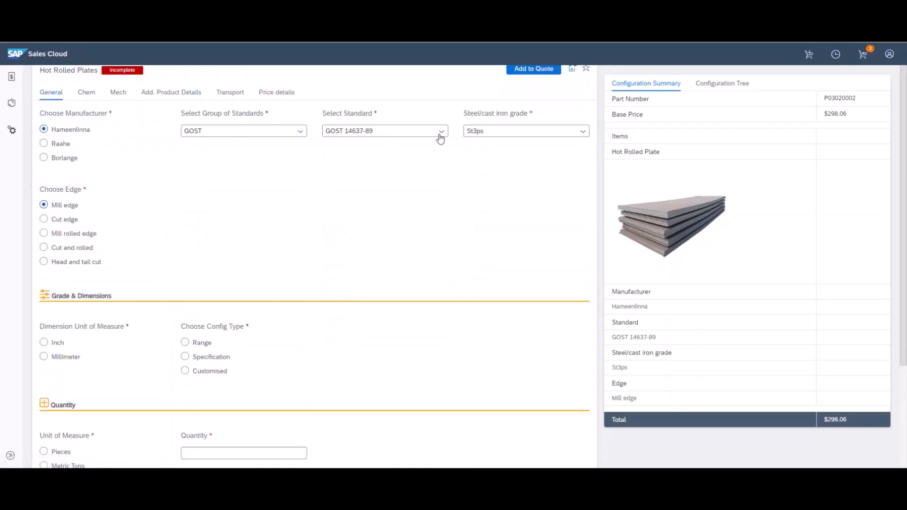
pyautogui.click(480, 131)
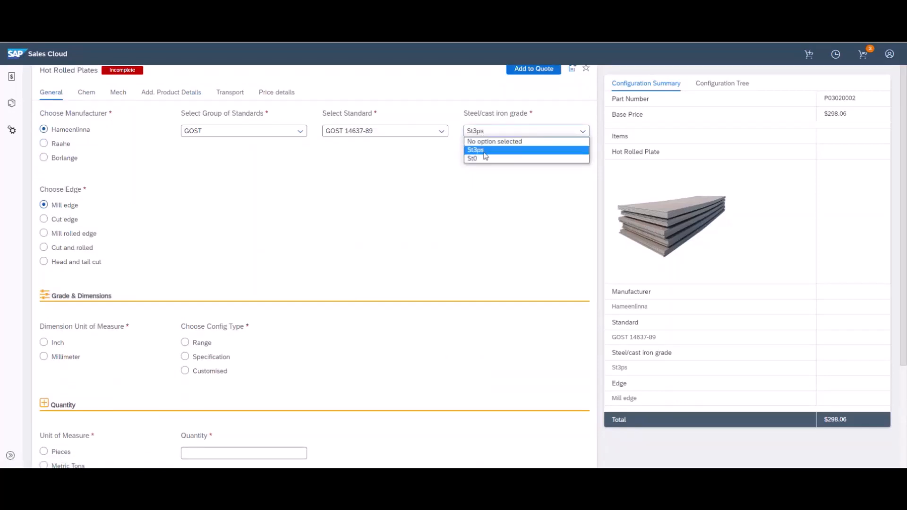
pyautogui.click(483, 158)
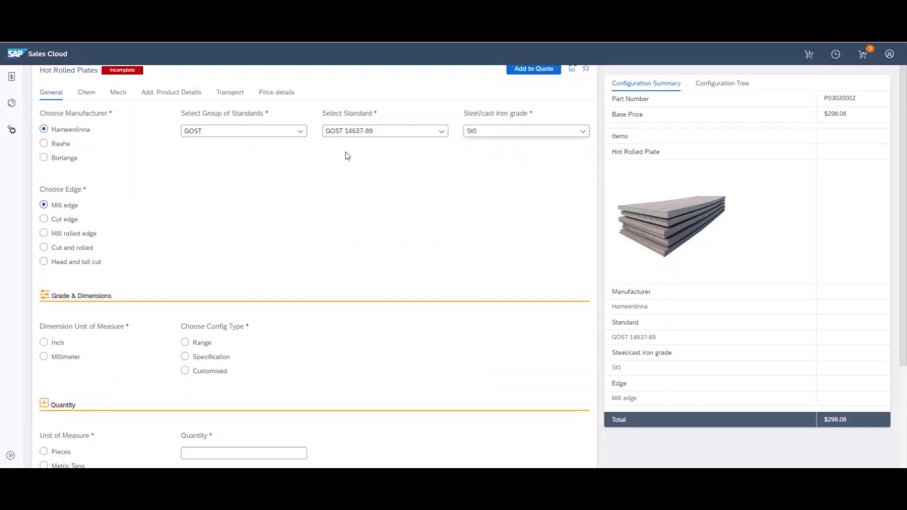
pyautogui.click(89, 95)
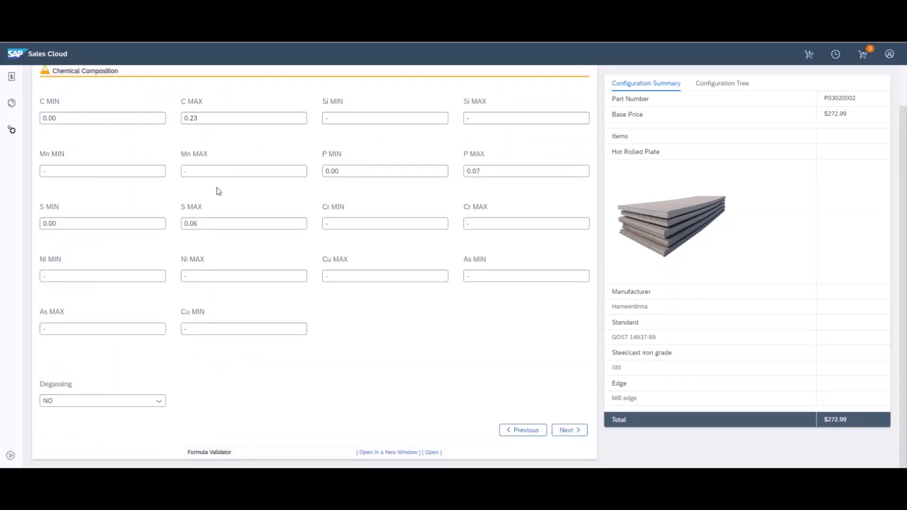
pyautogui.scroll(2, 252, 213)
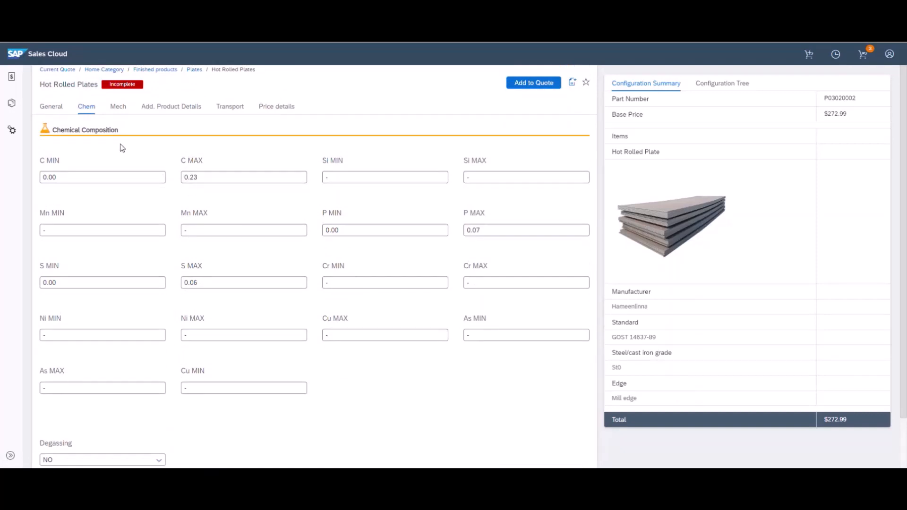
pyautogui.click(61, 107)
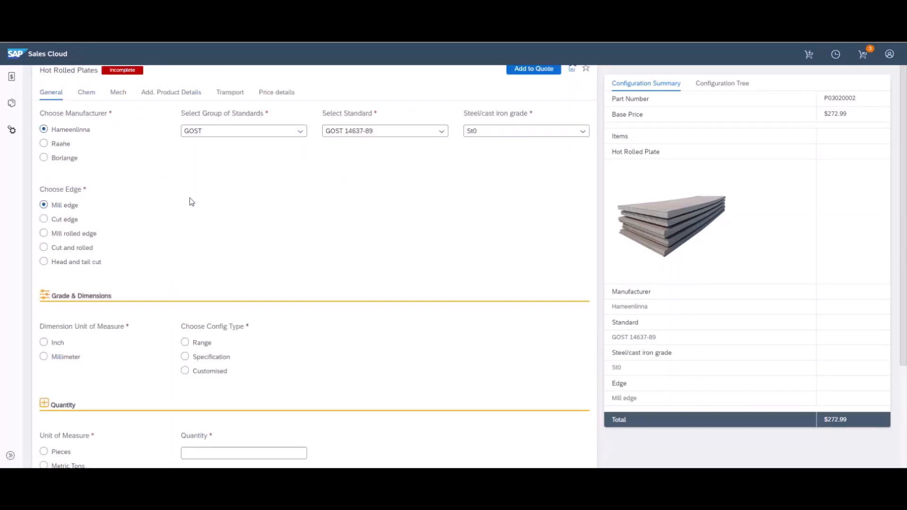
# In Grade & Dimensions, choose Millimeter units and the Specification configuration type
pyautogui.scroll(-2, 188, 202)
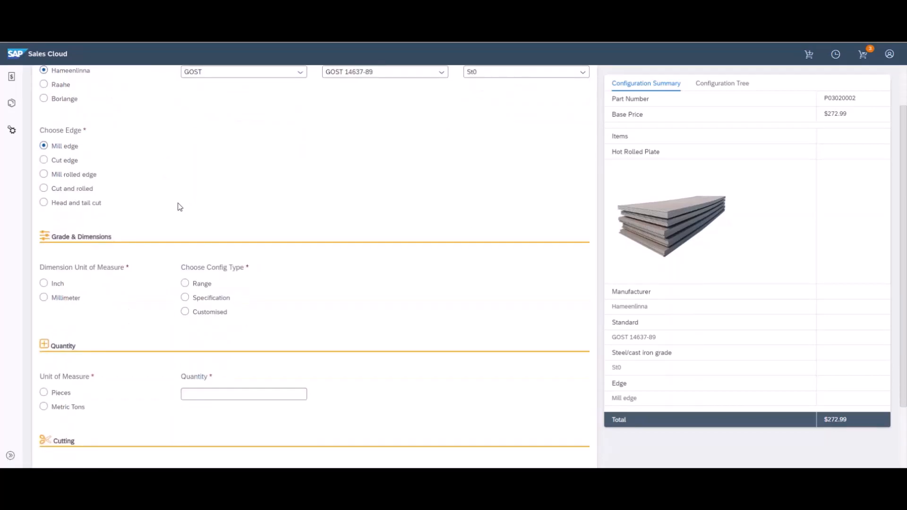
pyautogui.scroll(-1, 179, 207)
pyautogui.scroll(-1, 112, 215)
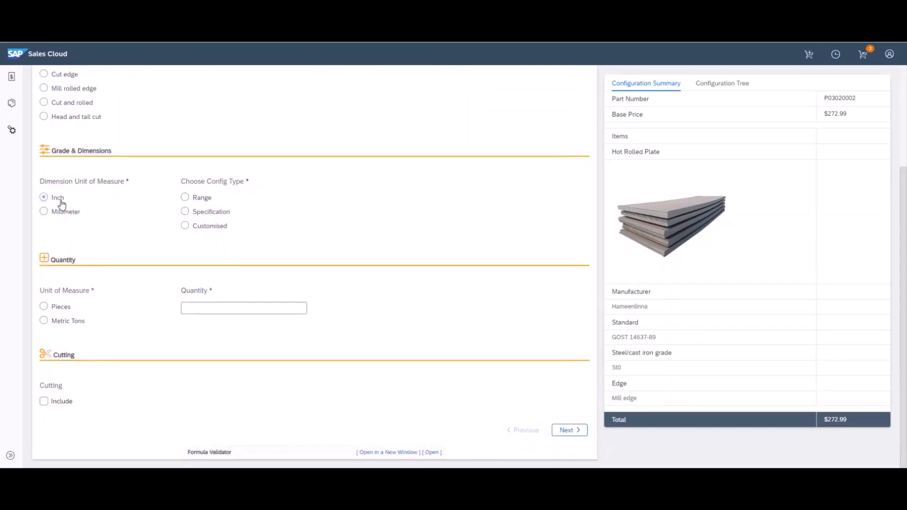
pyautogui.click(189, 203)
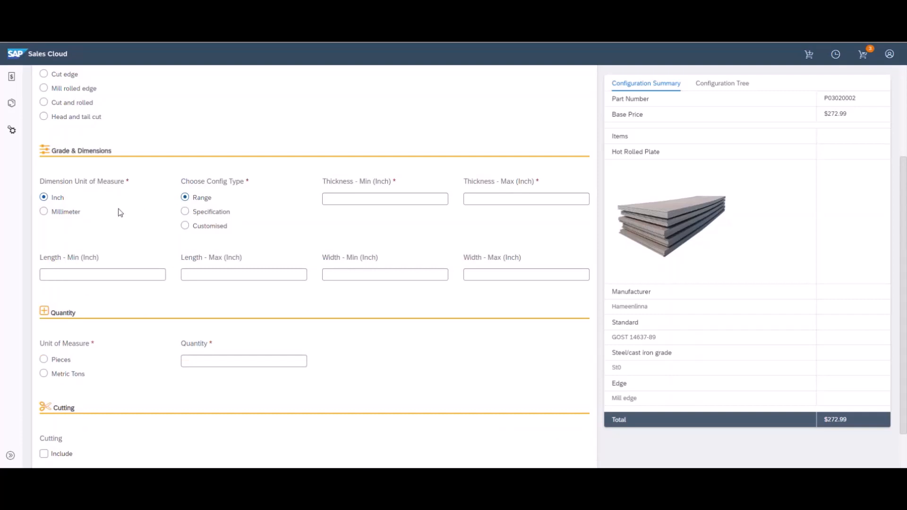
pyautogui.click(73, 216)
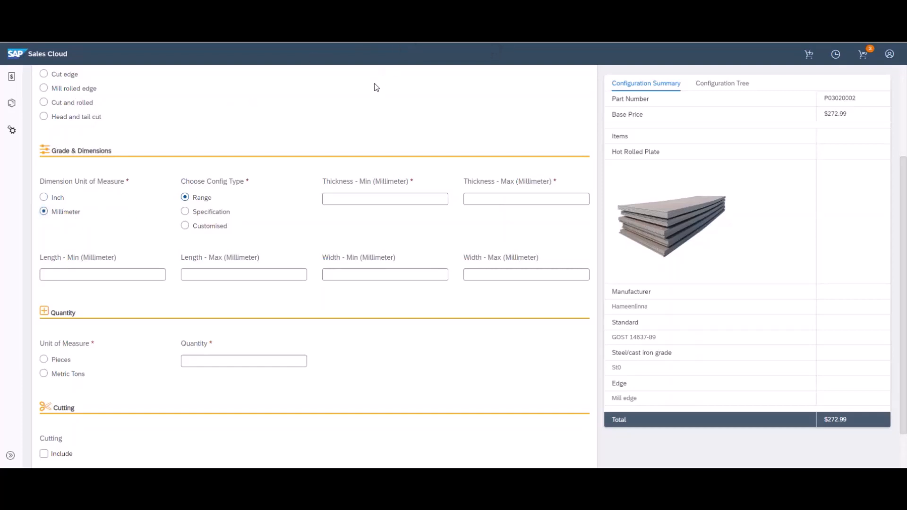
pyautogui.click(209, 216)
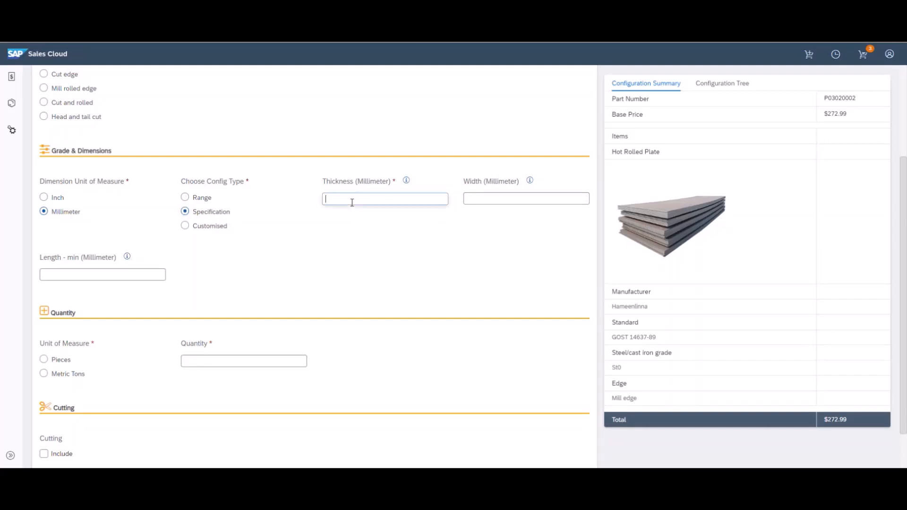
pyautogui.moveTo(407, 181)
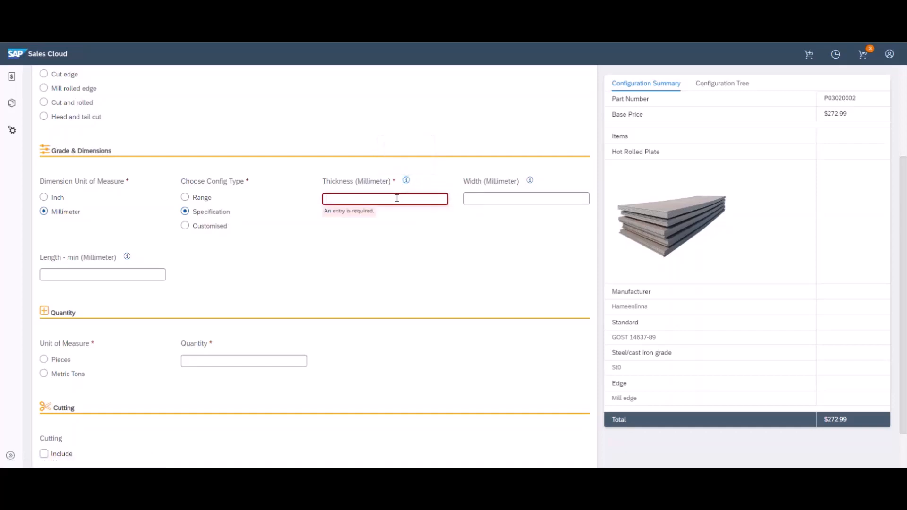
# Enter a plate thickness of 100 mm and a width of 1,500 mm
pyautogui.click(397, 198)
pyautogui.write('100')
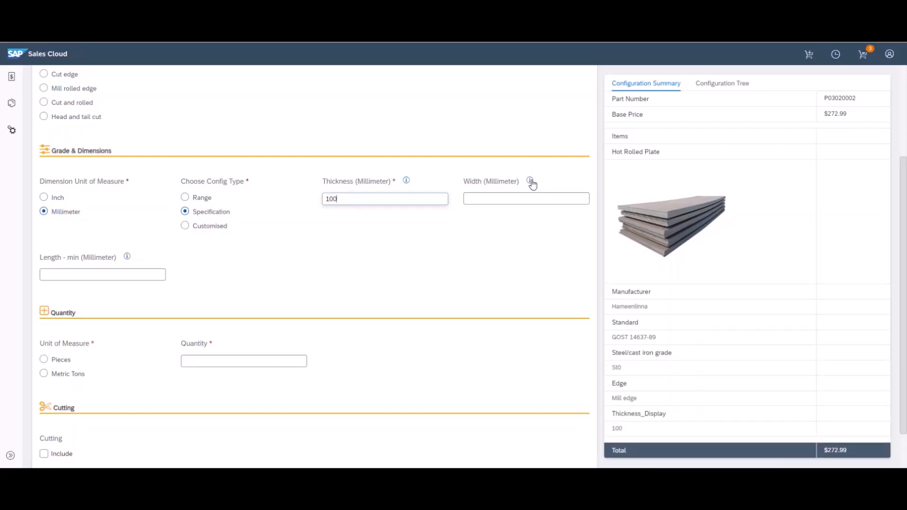
pyautogui.click(531, 181)
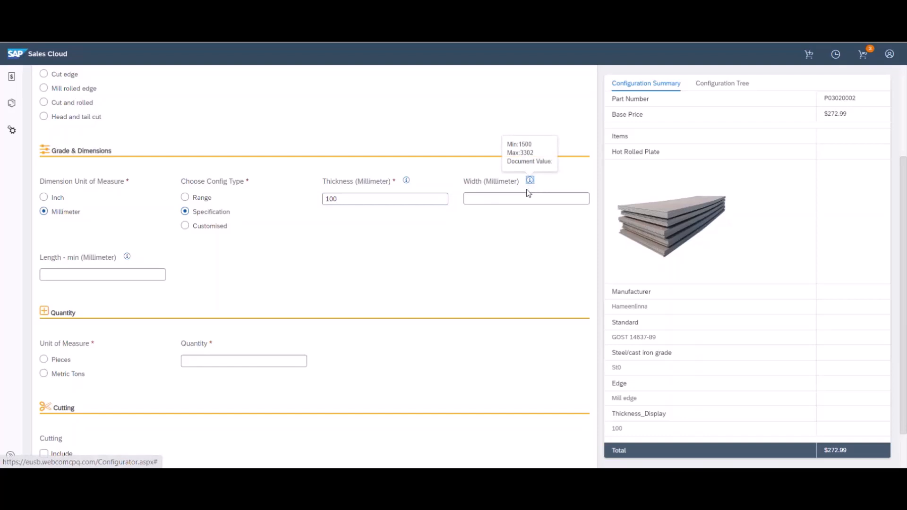
pyautogui.click(527, 196)
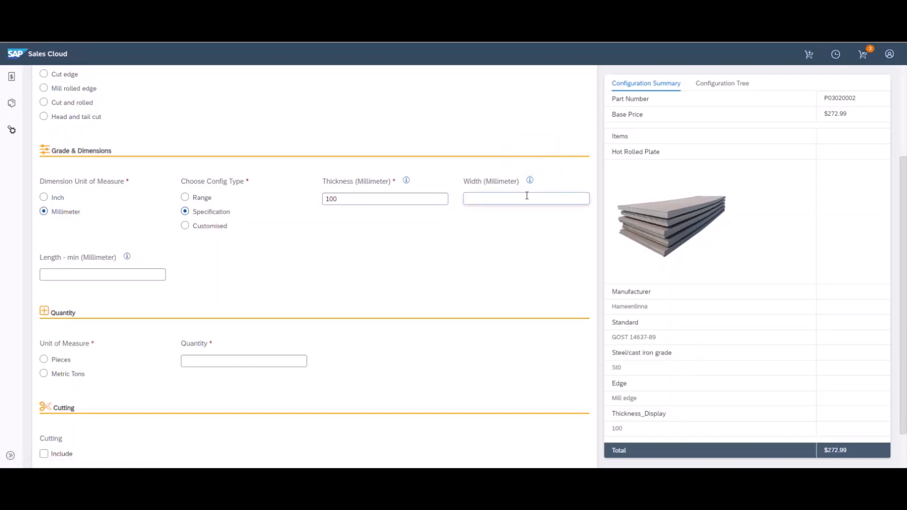
pyautogui.write('1400')
pyautogui.click(526, 220)
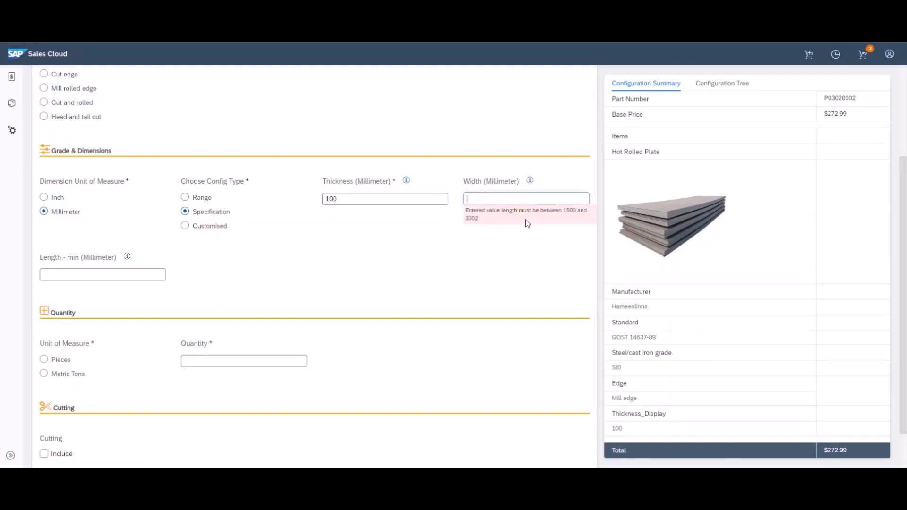
pyautogui.write('1')
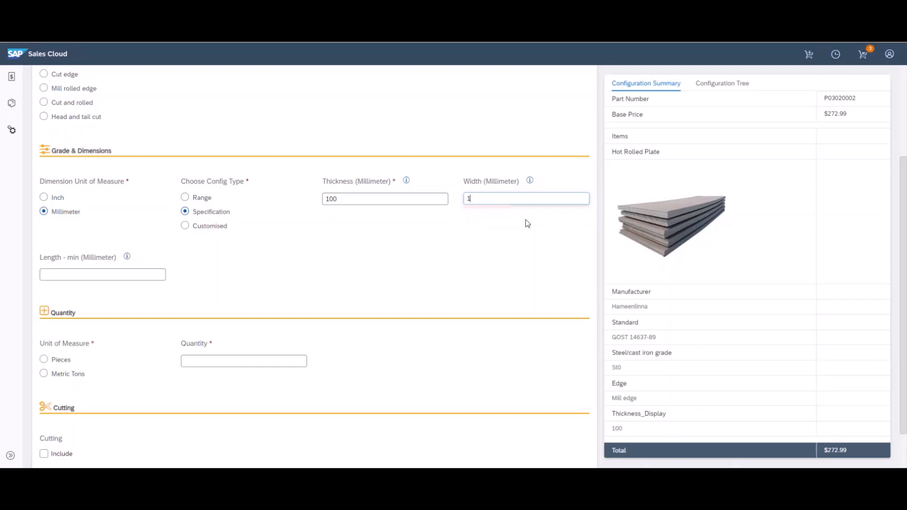
pyautogui.write(',500')
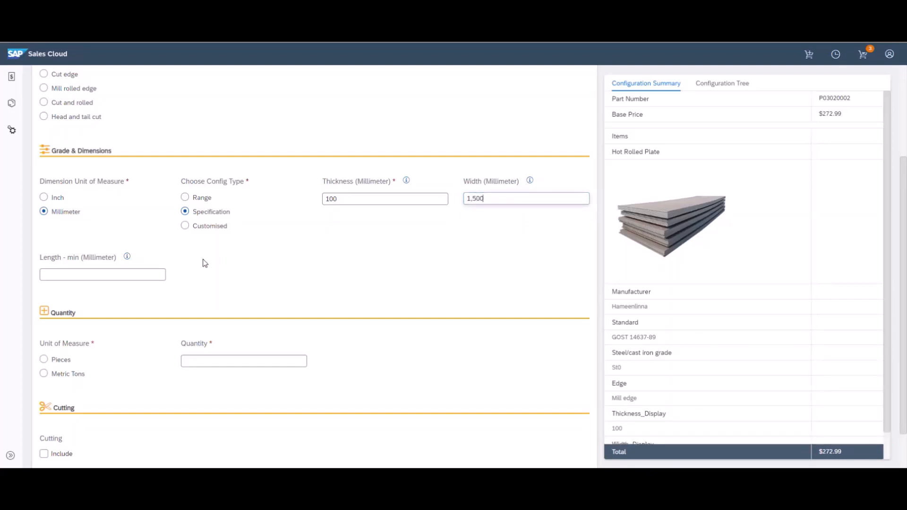
# Enter a minimum length of 4,000 mm, giving a 4.71 mt calculated weight
pyautogui.click(129, 257)
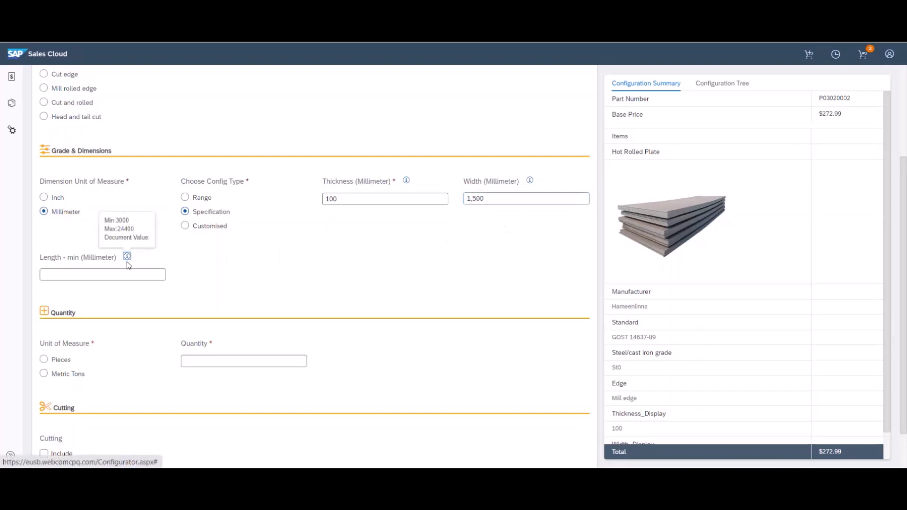
pyautogui.click(126, 273)
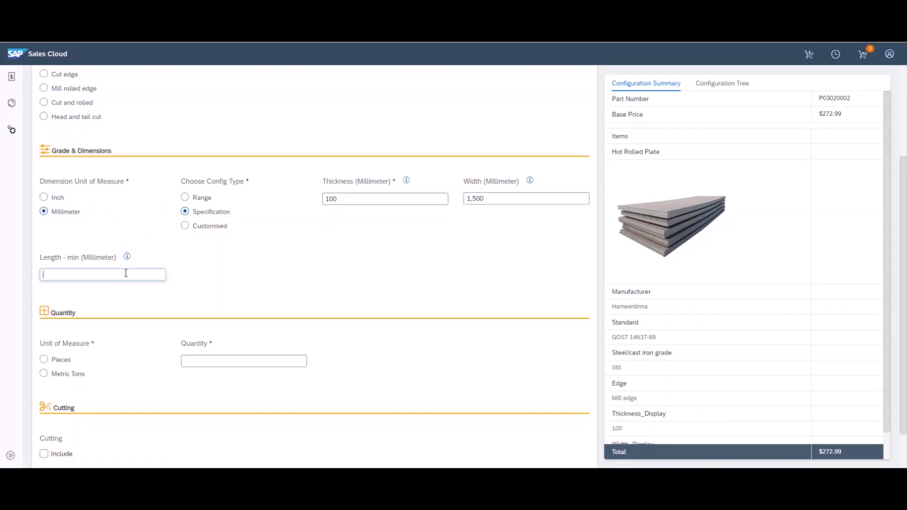
pyautogui.write('400')
pyautogui.click(247, 266)
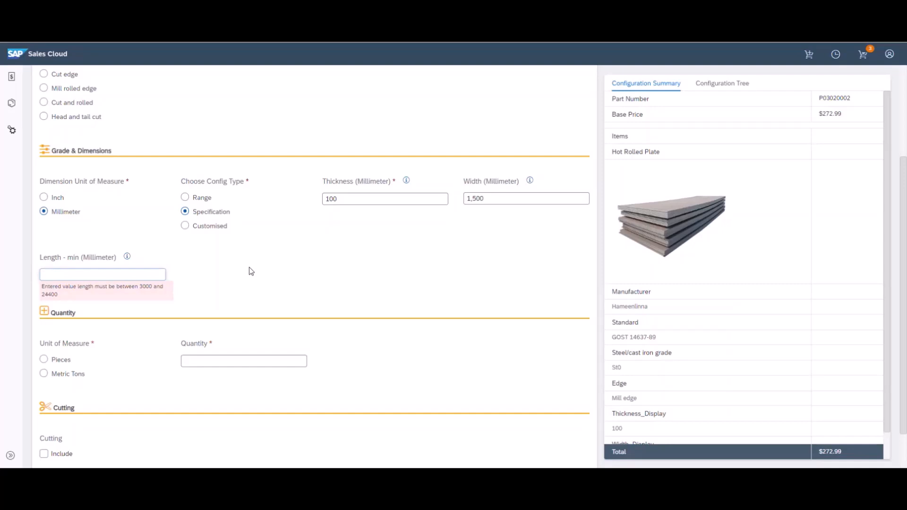
pyautogui.write('4,000')
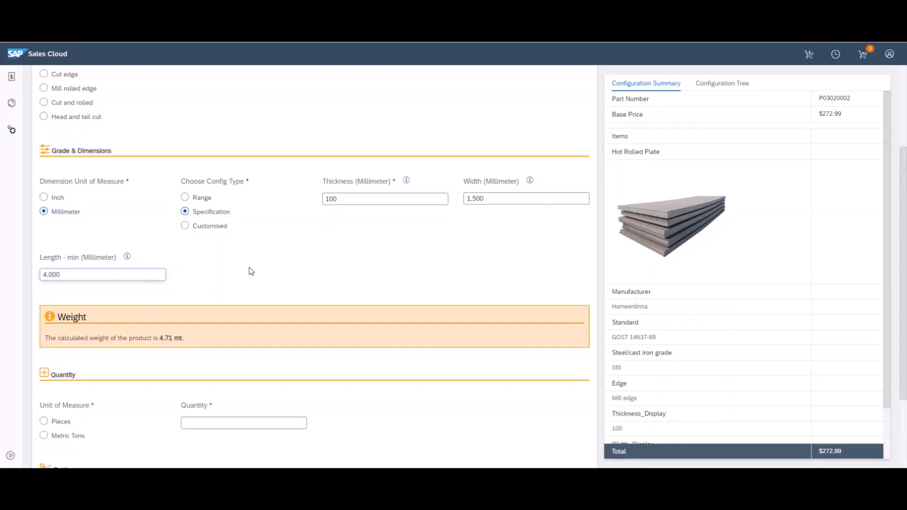
pyautogui.scroll(-3, 251, 272)
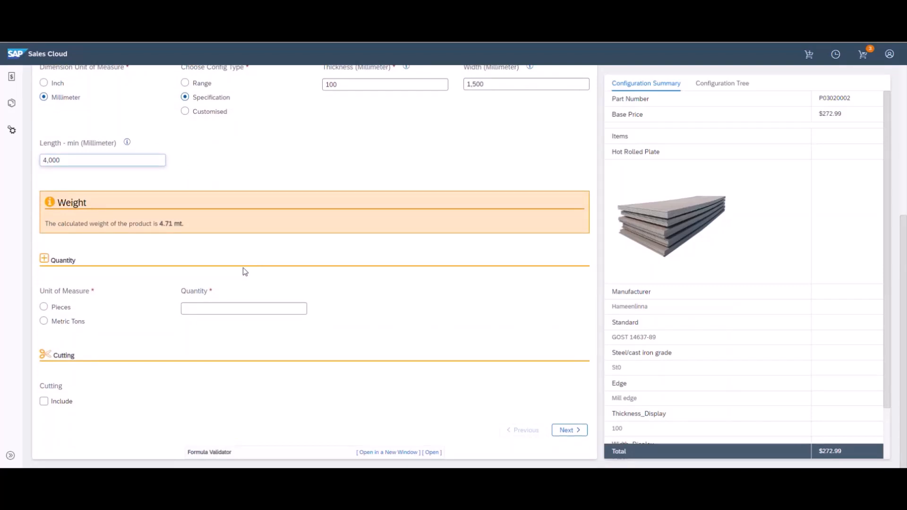
# Set the quantity to 60 metric tons and include the cutting service
pyautogui.click(71, 322)
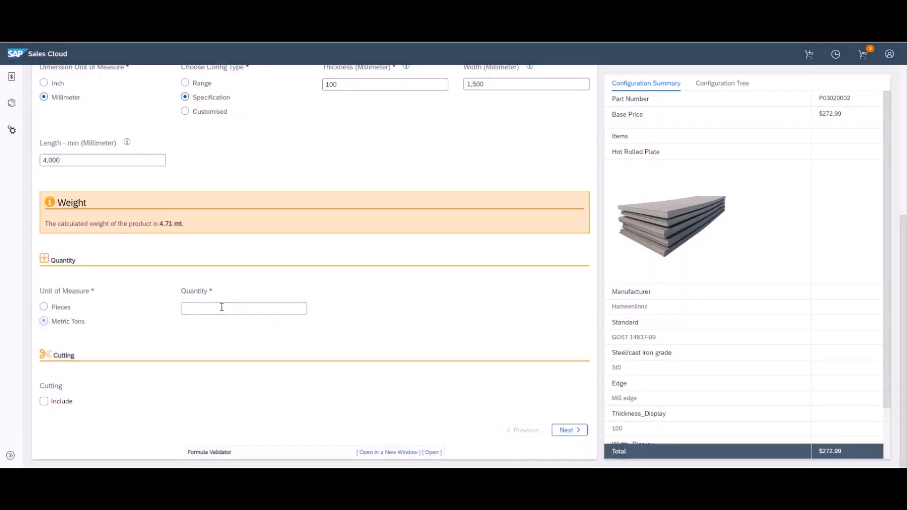
pyautogui.click(222, 308)
pyautogui.write('60')
pyautogui.click(220, 345)
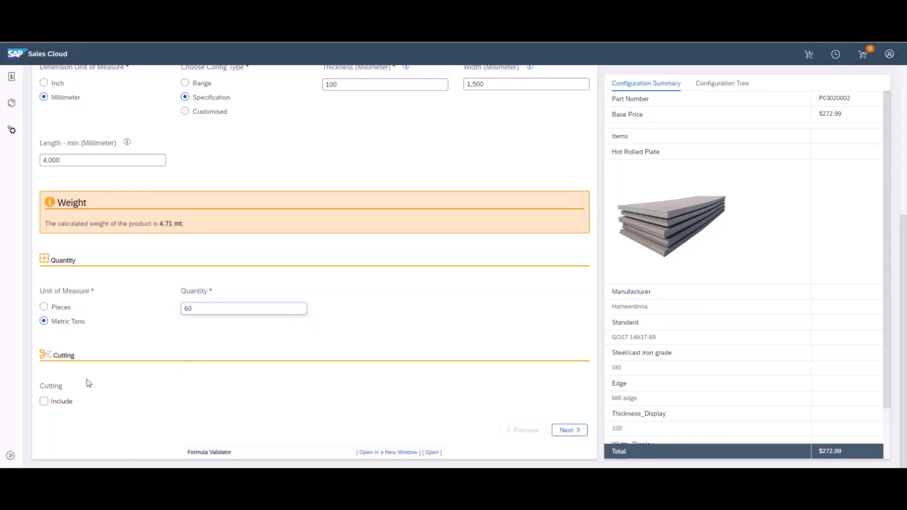
pyautogui.click(72, 400)
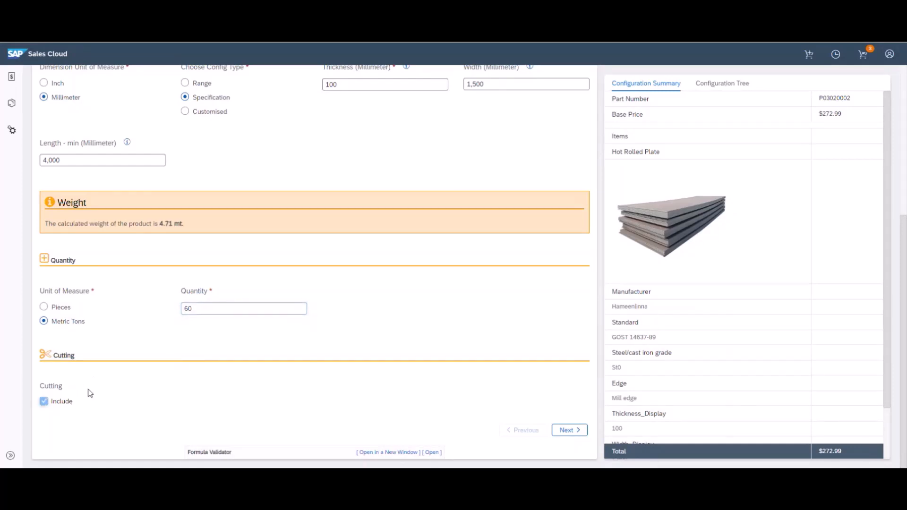
pyautogui.scroll(-1, 186, 354)
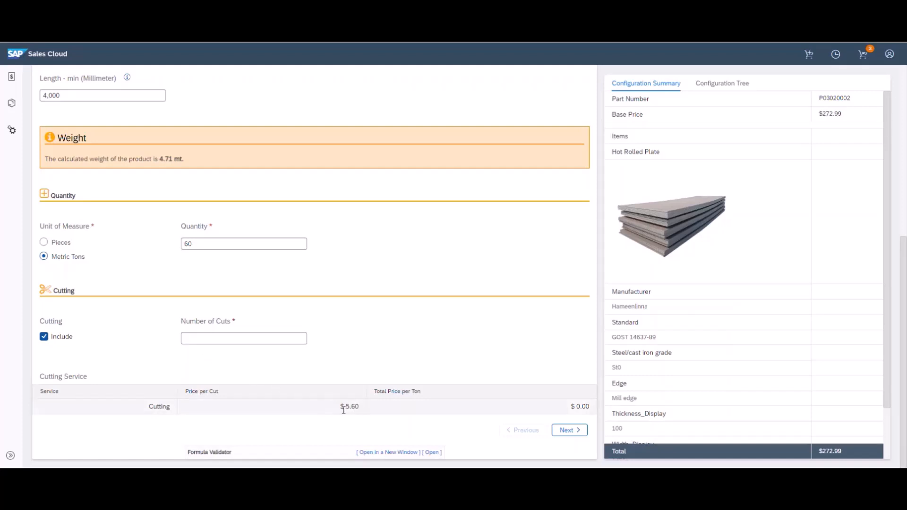
# Change the plate thickness to 150 mm
pyautogui.scroll(5, 343, 409)
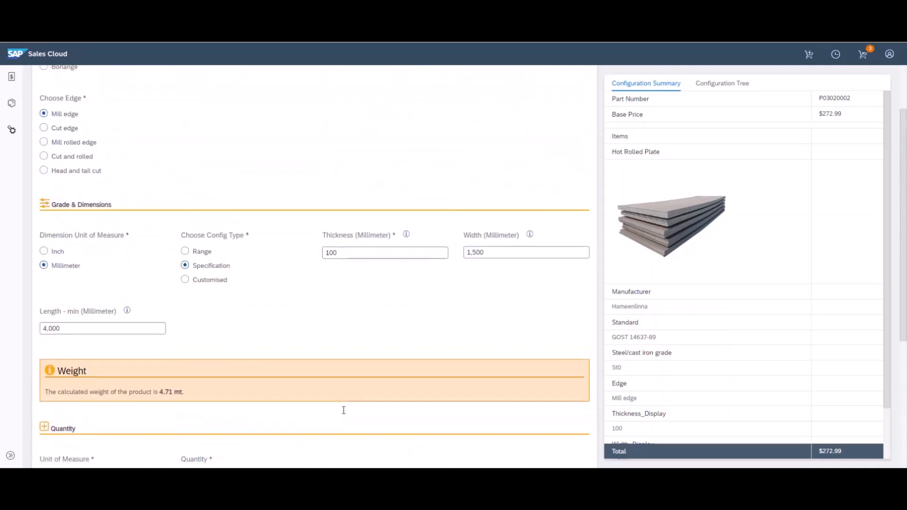
pyautogui.moveTo(337, 256); pyautogui.dragTo(329, 260)
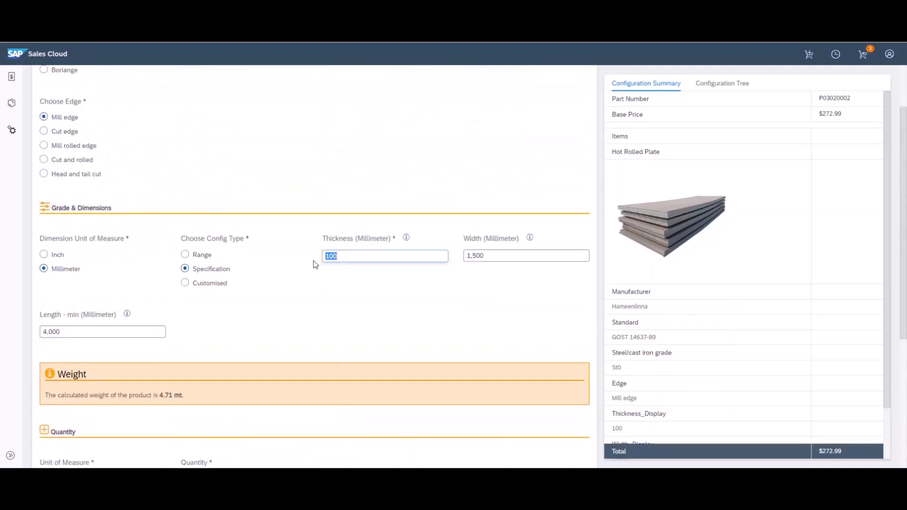
pyautogui.write('50')
pyautogui.click(356, 285)
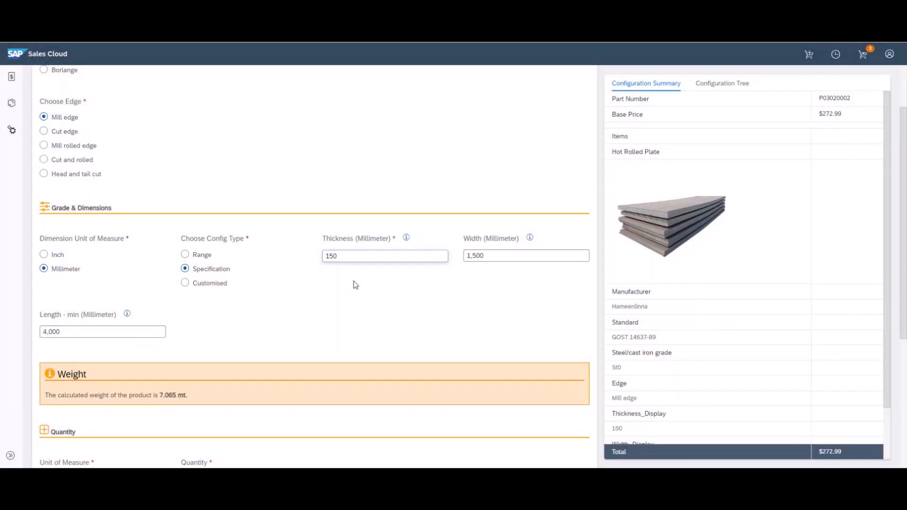
# Set the number of cuts to 5, bringing the total to $2,222.99
pyautogui.scroll(-5, 355, 285)
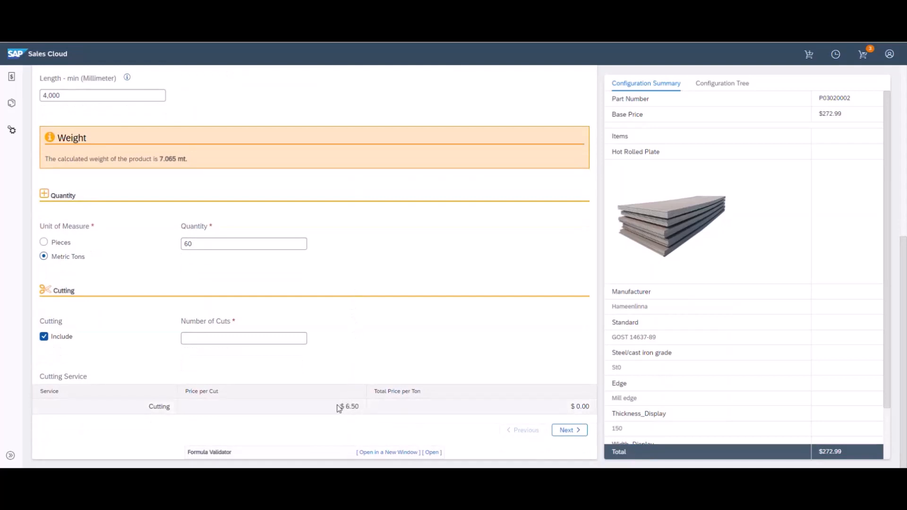
pyautogui.click(267, 344)
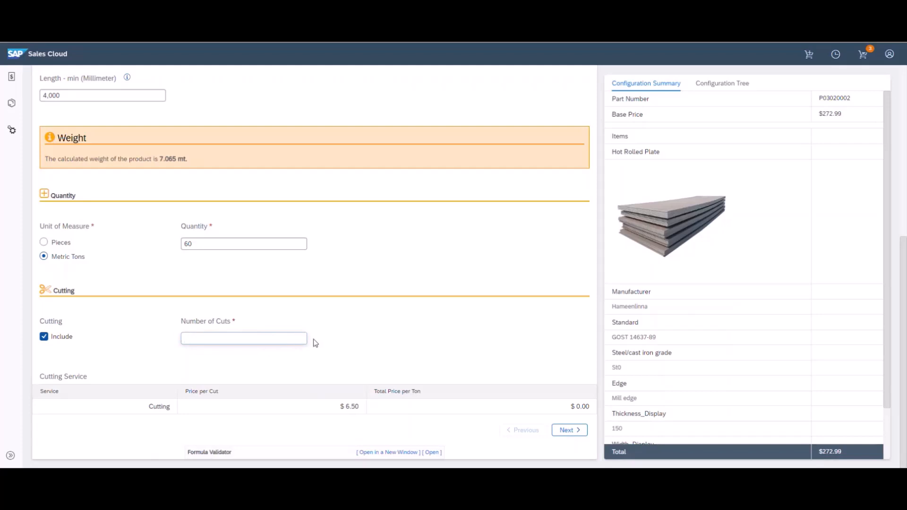
pyautogui.write('5')
pyautogui.scroll(8, 382, 363)
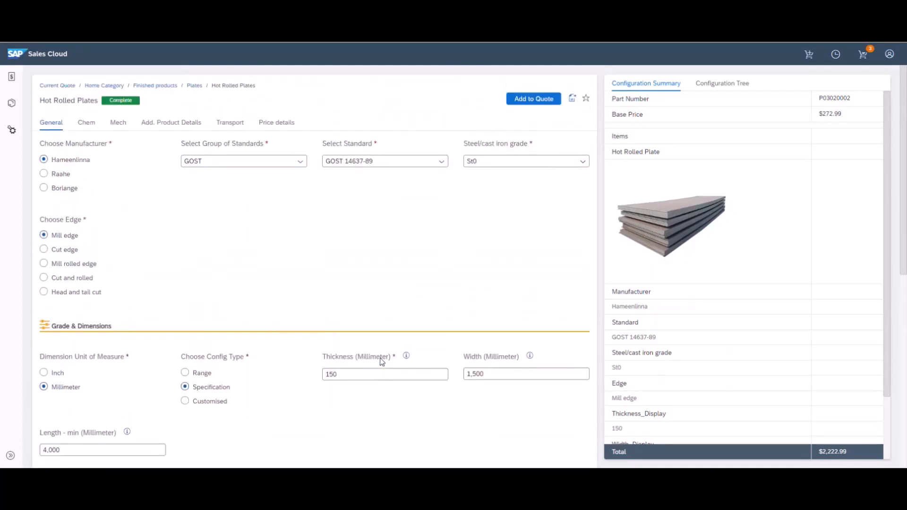
# On the Mech tab set yield strength type Rp02 and impact test KV+21, then view additional details
pyautogui.click(115, 127)
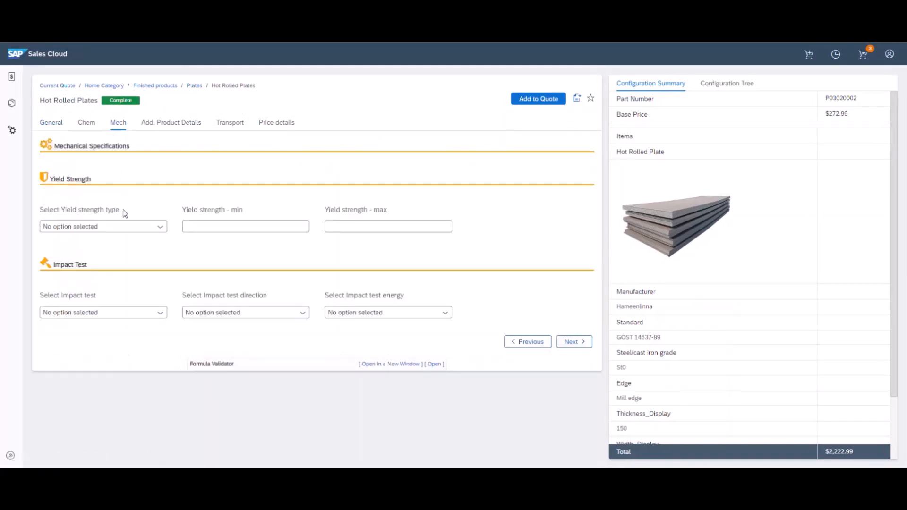
pyautogui.click(126, 228)
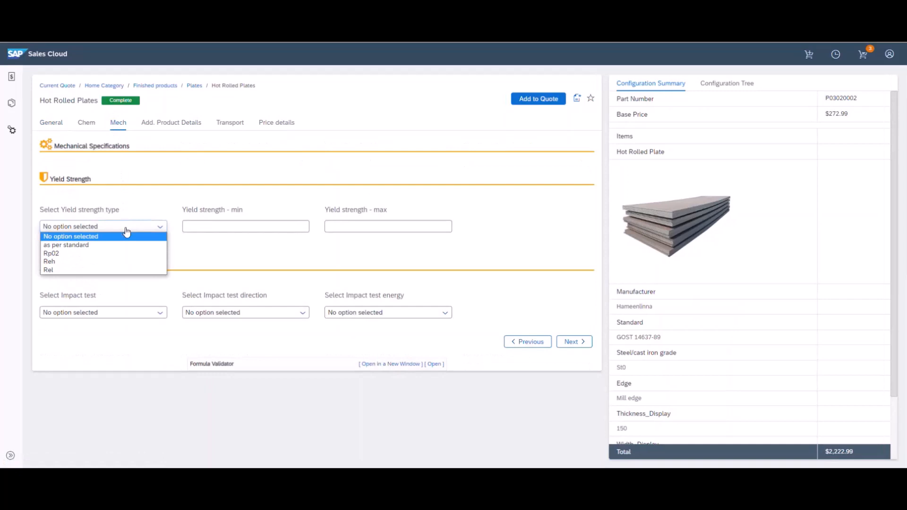
pyautogui.click(123, 254)
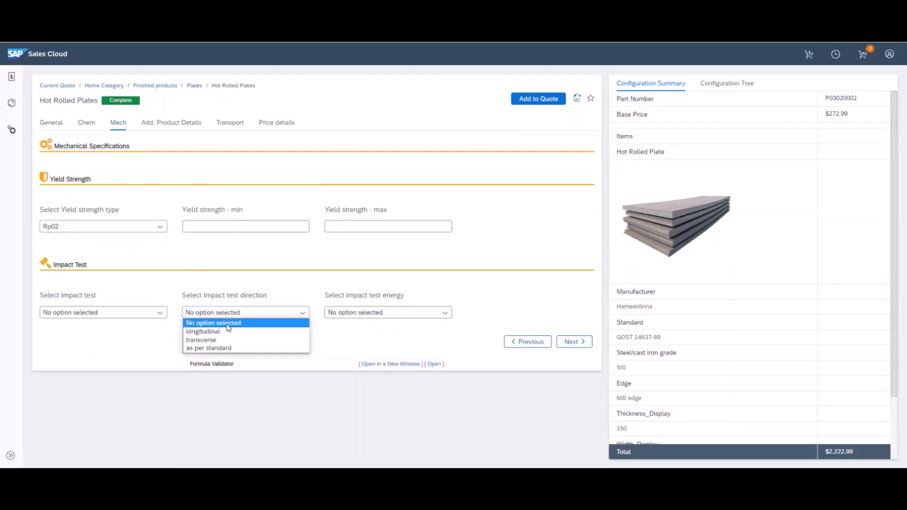
pyautogui.click(152, 316)
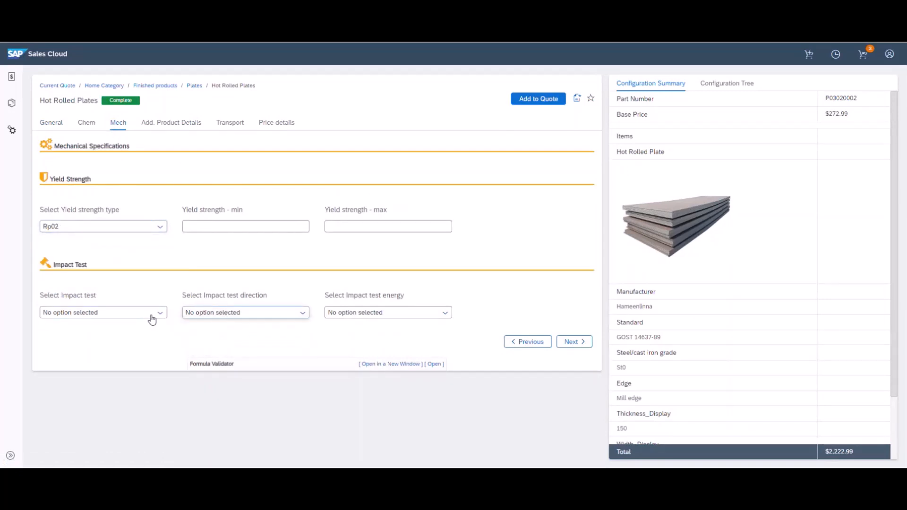
pyautogui.click(152, 316)
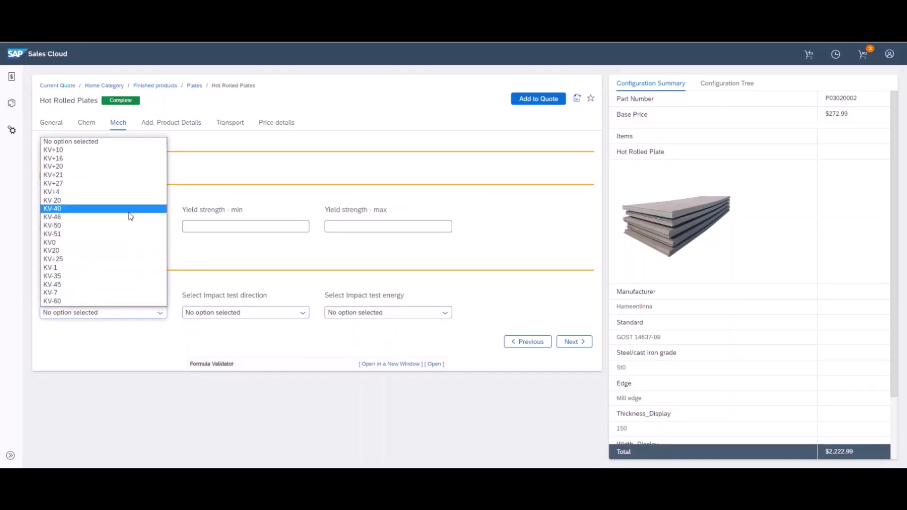
pyautogui.click(124, 178)
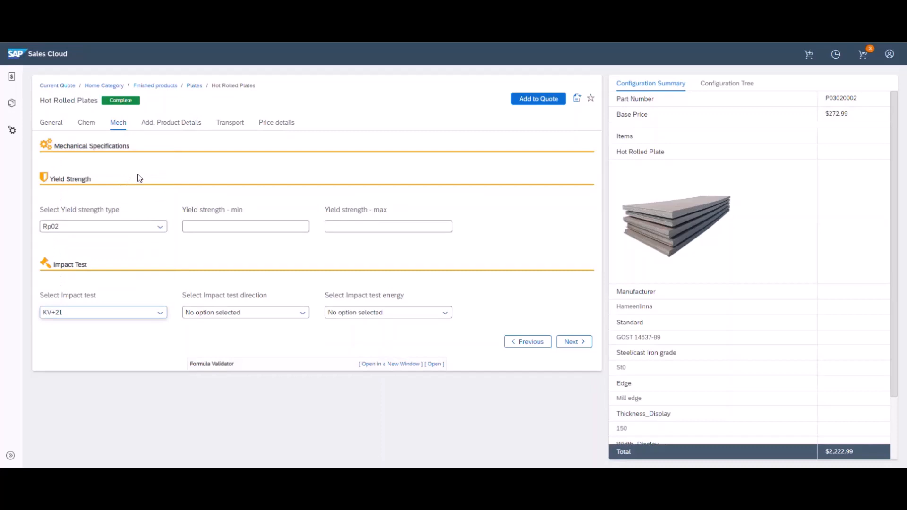
pyautogui.click(162, 127)
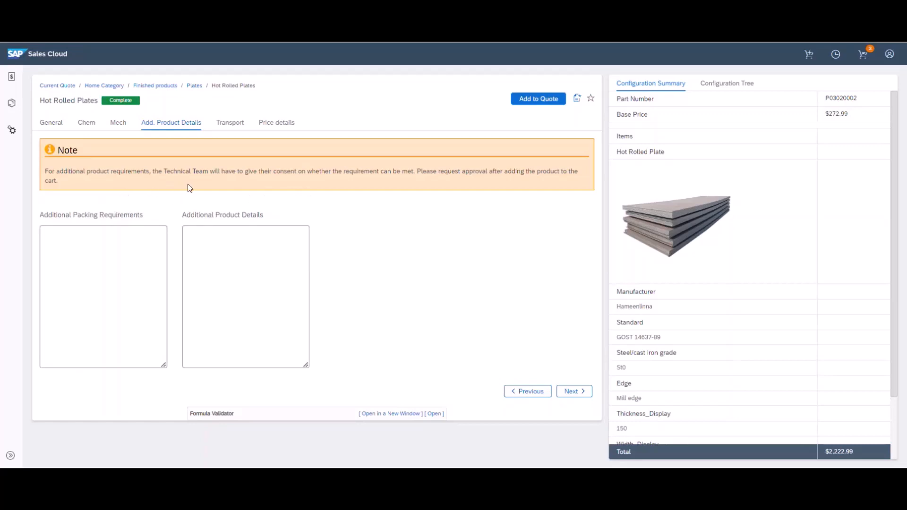
# On the Transport tab, require shipment to Germany in the Western Europe region
pyautogui.click(236, 128)
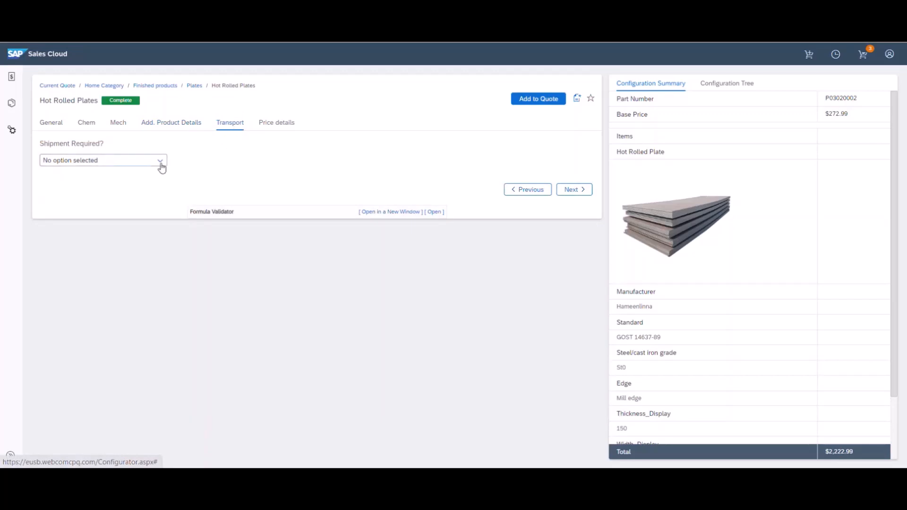
pyautogui.click(155, 165)
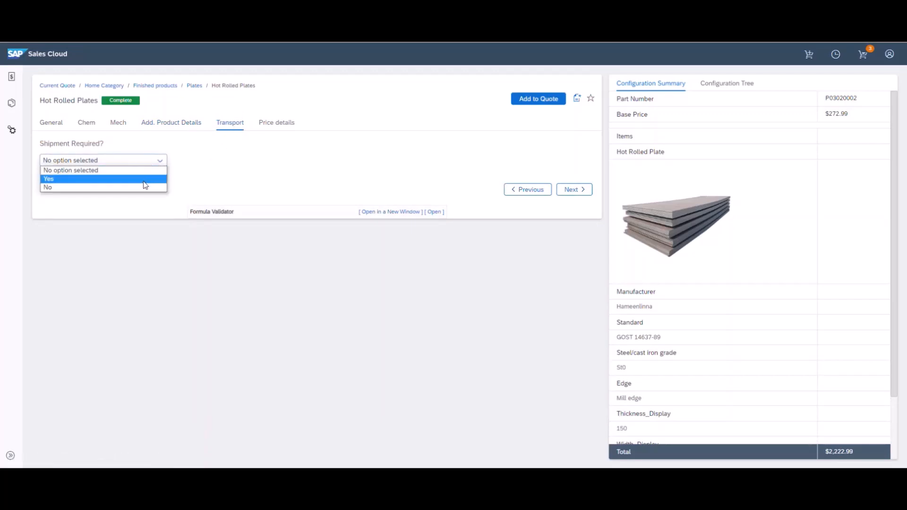
pyautogui.click(145, 179)
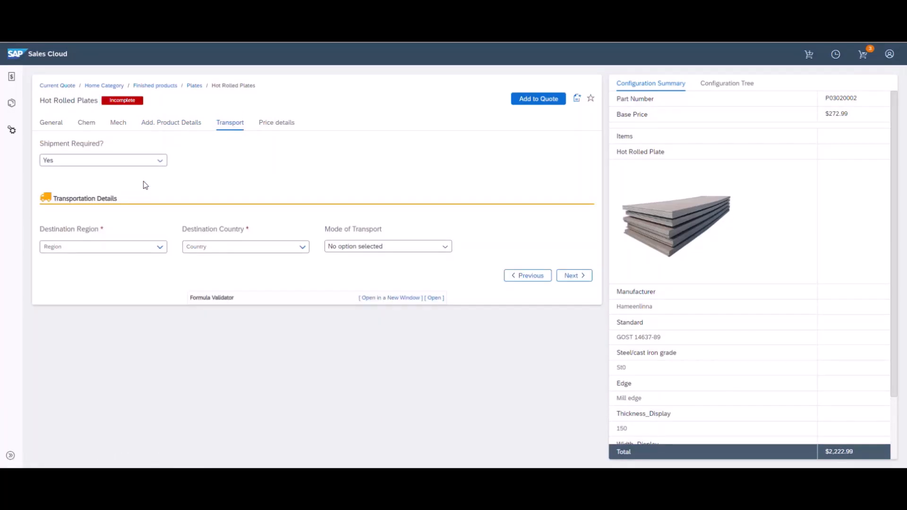
pyautogui.click(131, 247)
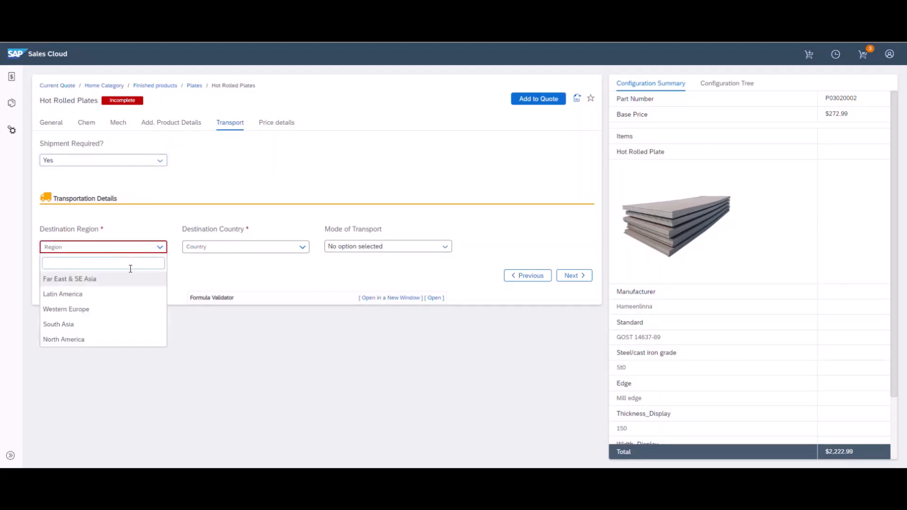
pyautogui.click(125, 308)
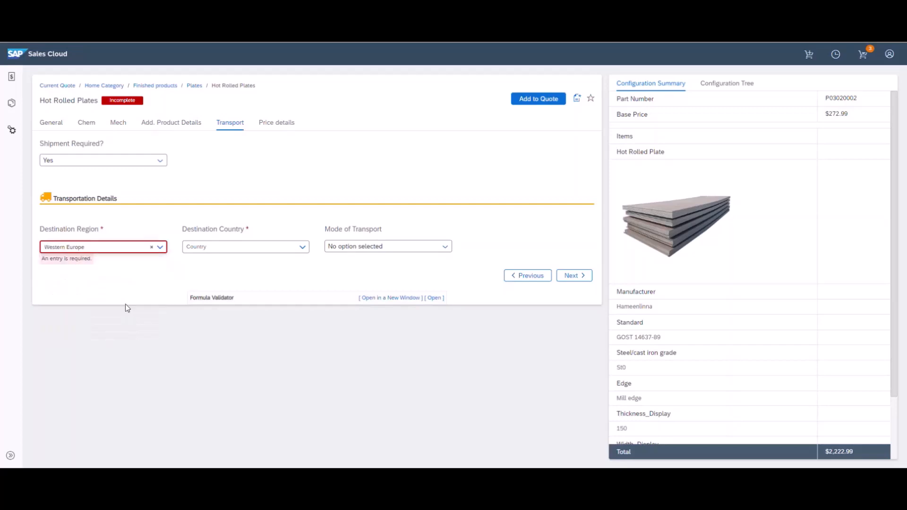
pyautogui.click(213, 247)
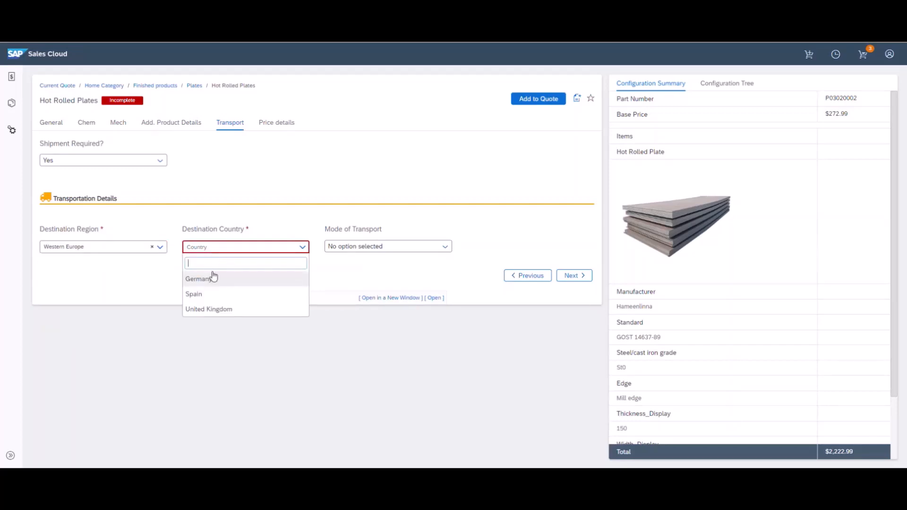
pyautogui.click(214, 280)
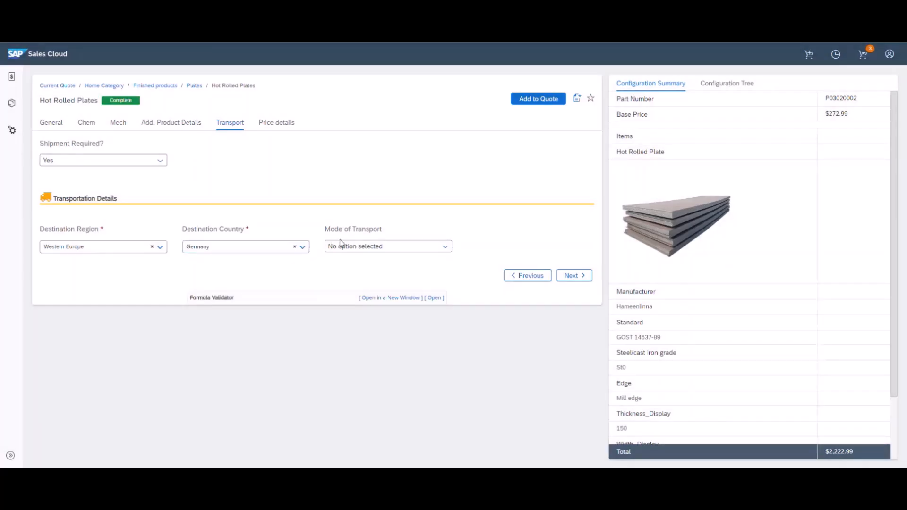
# Ship by Railway from Sartana Railway Station, at 75.5 per ton
pyautogui.click(353, 246)
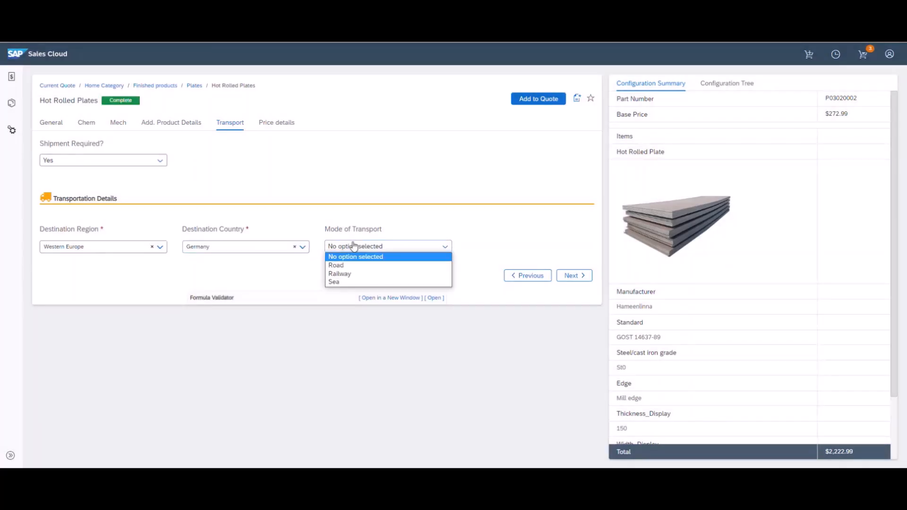
pyautogui.click(357, 274)
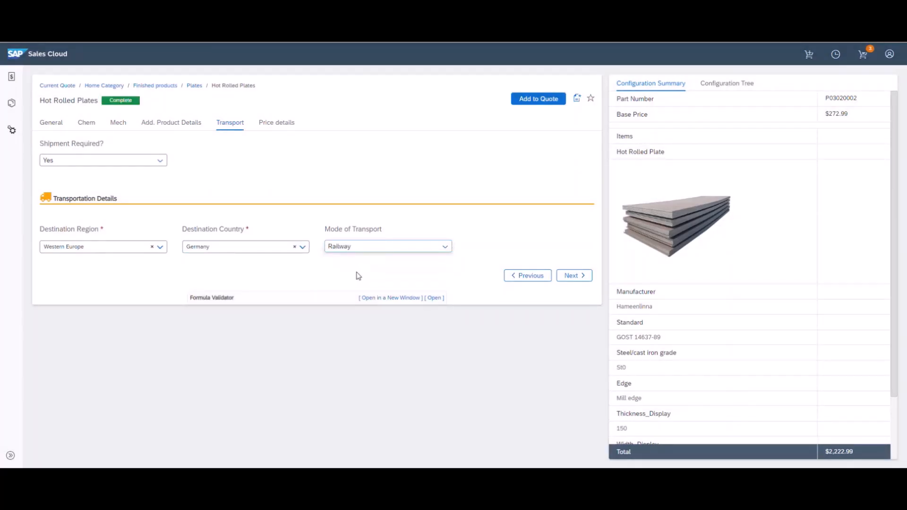
pyautogui.click(493, 254)
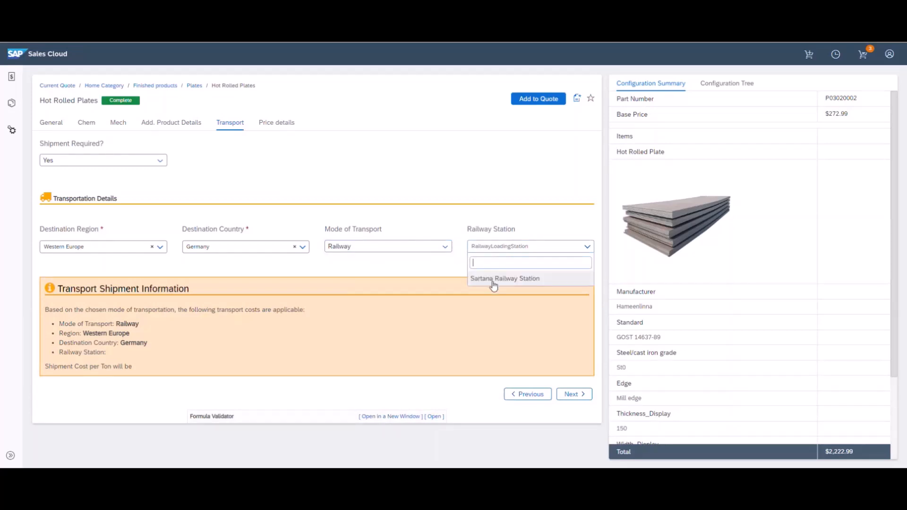
pyautogui.click(494, 283)
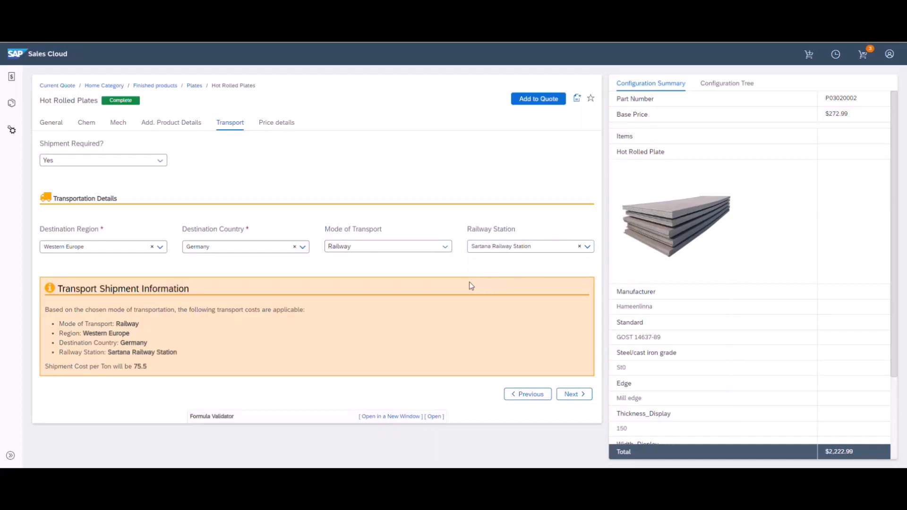
pyautogui.click(378, 248)
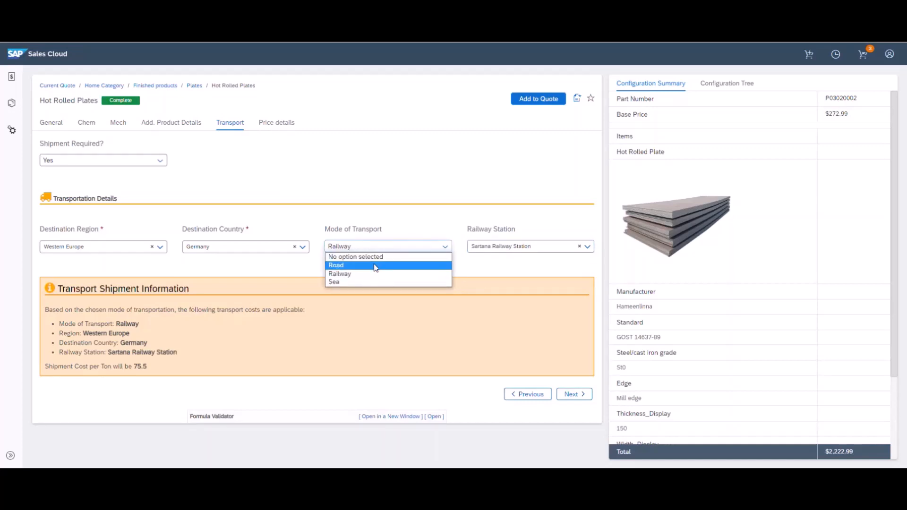
# Try Sea freight from YUZHNY to WISMAR, then switch to Road transport at 52.58 per ton
pyautogui.click(370, 282)
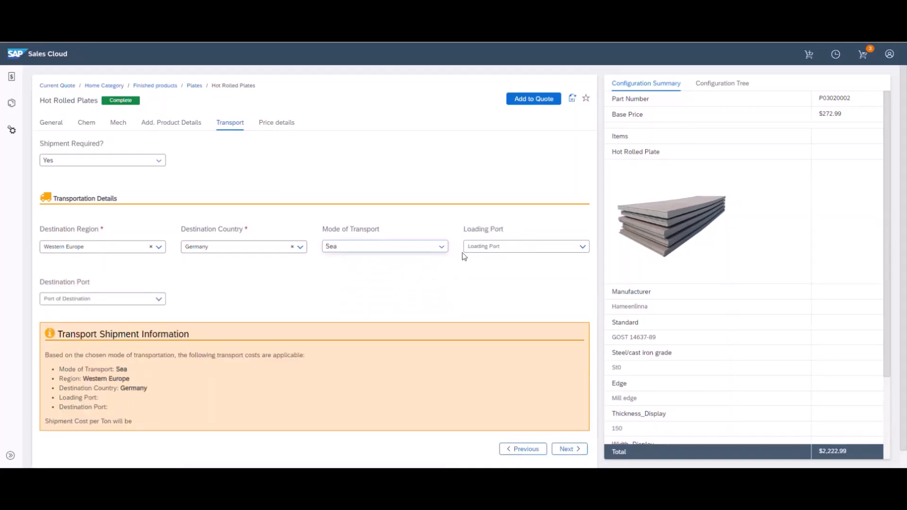
pyautogui.click(494, 246)
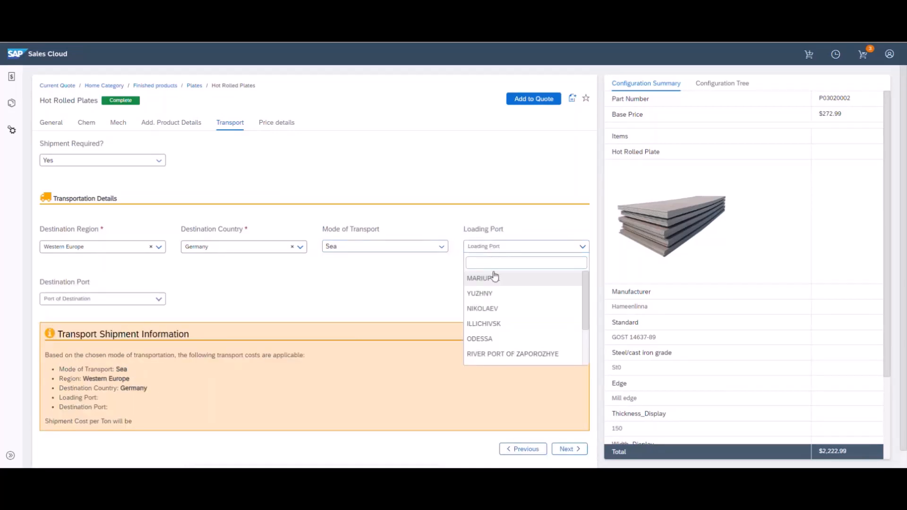
pyautogui.click(493, 295)
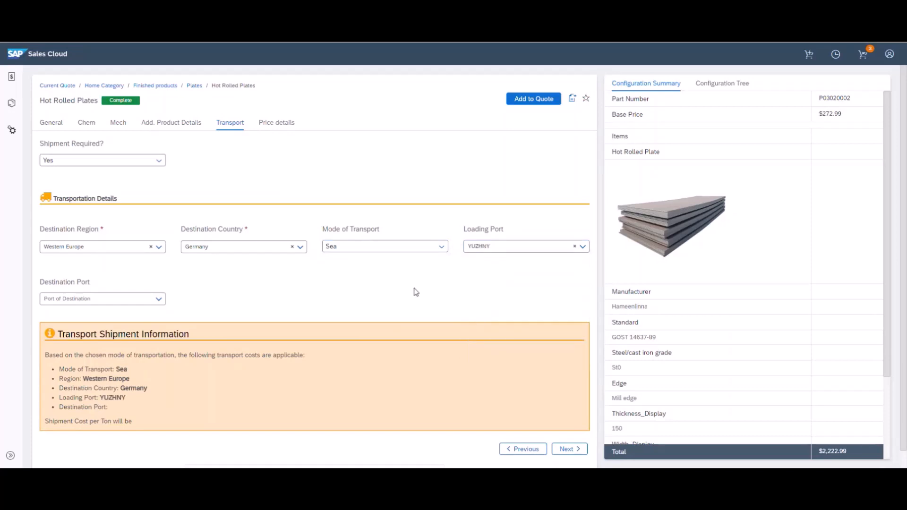
pyautogui.click(125, 299)
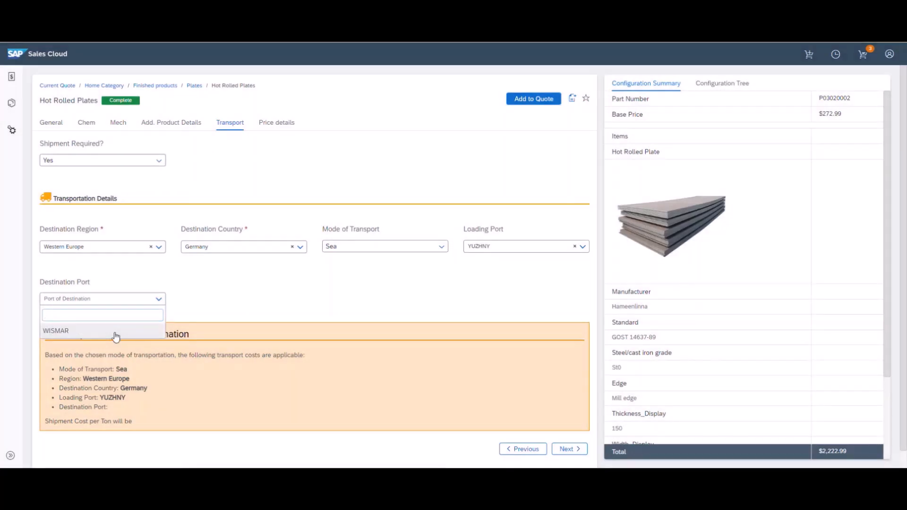
pyautogui.click(116, 333)
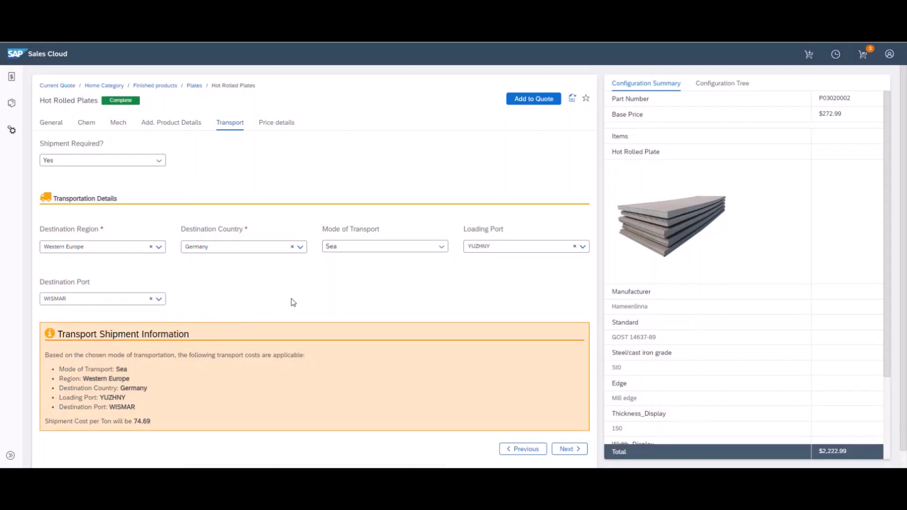
pyautogui.click(339, 252)
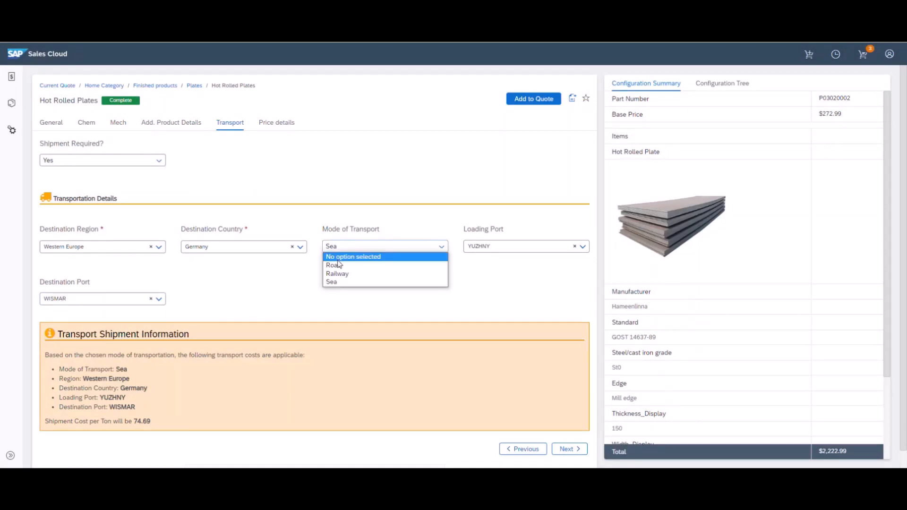
pyautogui.click(338, 264)
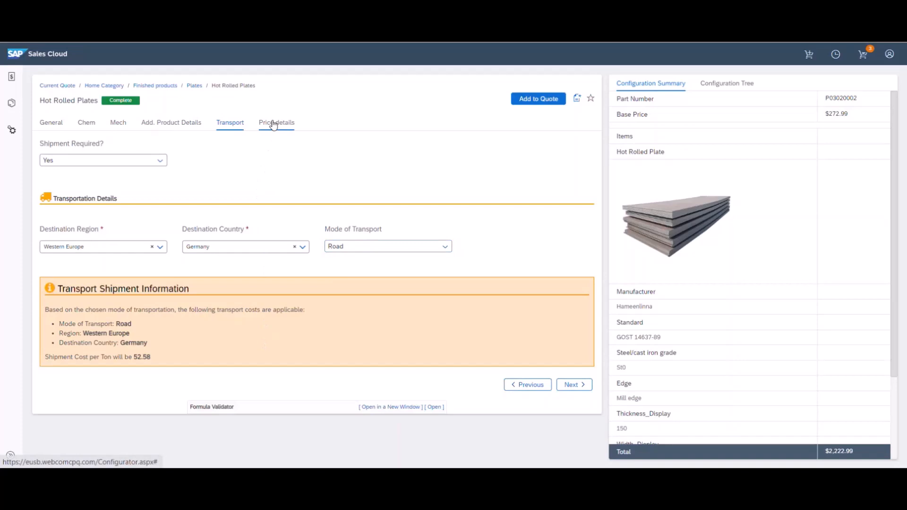
pyautogui.click(273, 124)
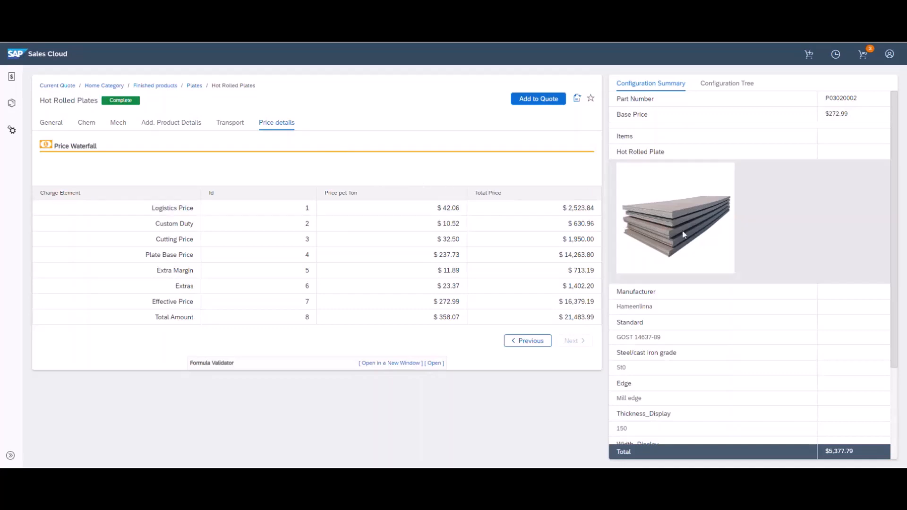
pyautogui.scroll(-3, 685, 234)
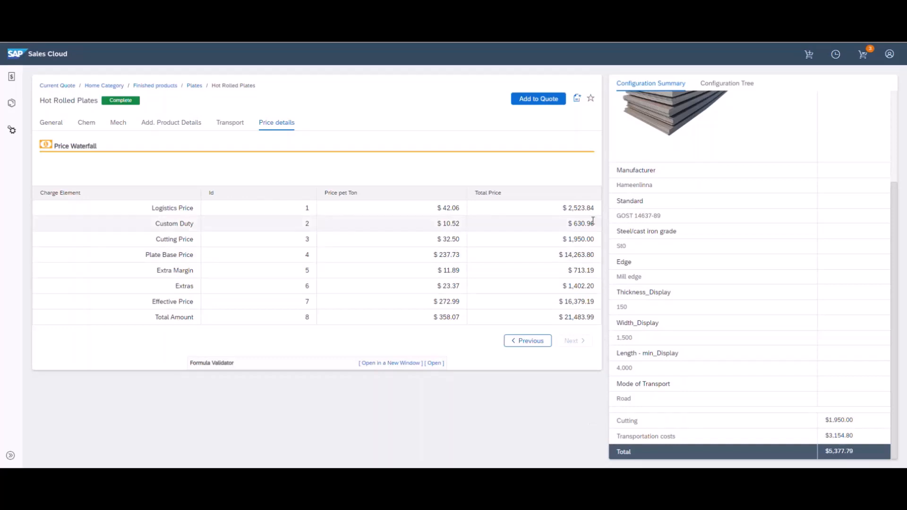
# Add the configured Hot Rolled Plates ($16,379.19) as item 4 and review its Capability Check column
pyautogui.click(534, 101)
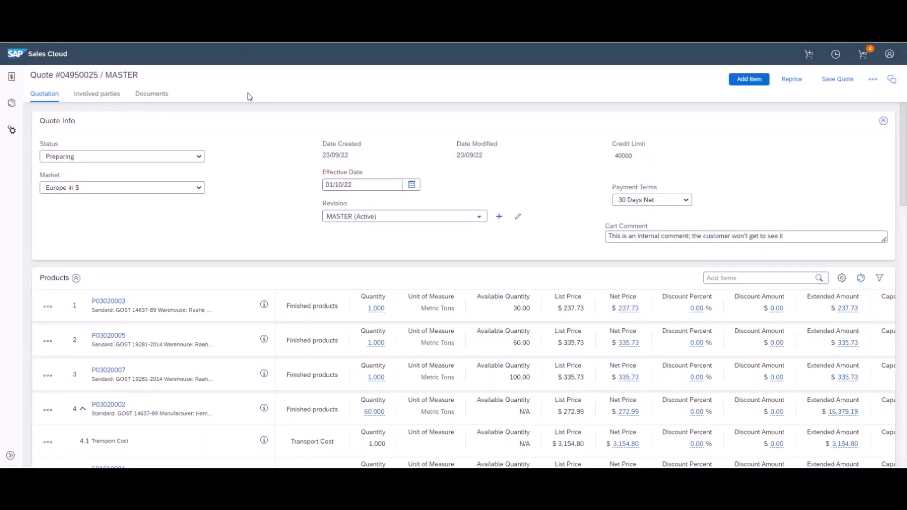
pyautogui.scroll(-3, 263, 121)
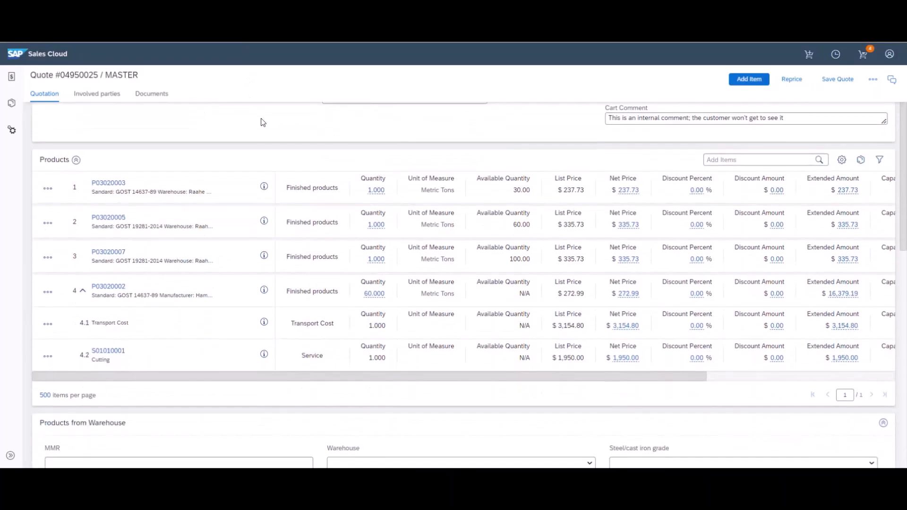
pyautogui.scroll(3, 555, 130)
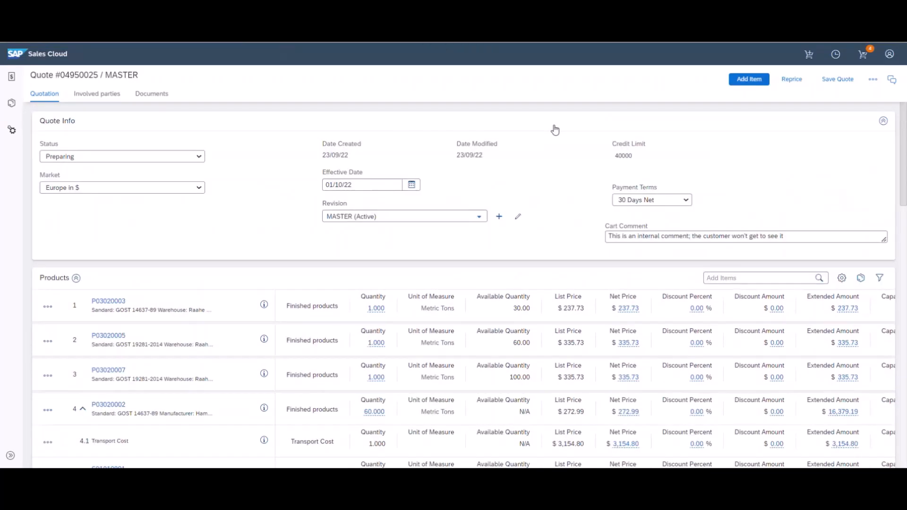
pyautogui.scroll(-3, 556, 130)
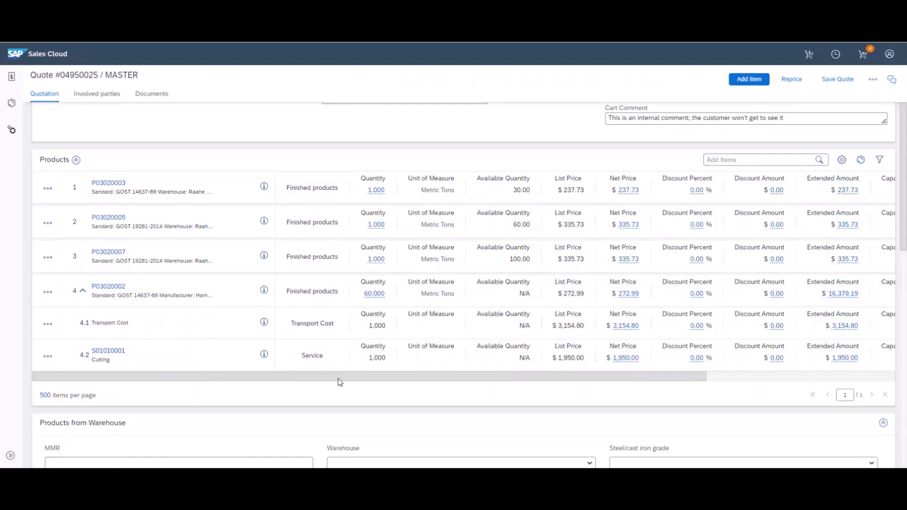
pyautogui.moveTo(328, 378); pyautogui.dragTo(461, 376)
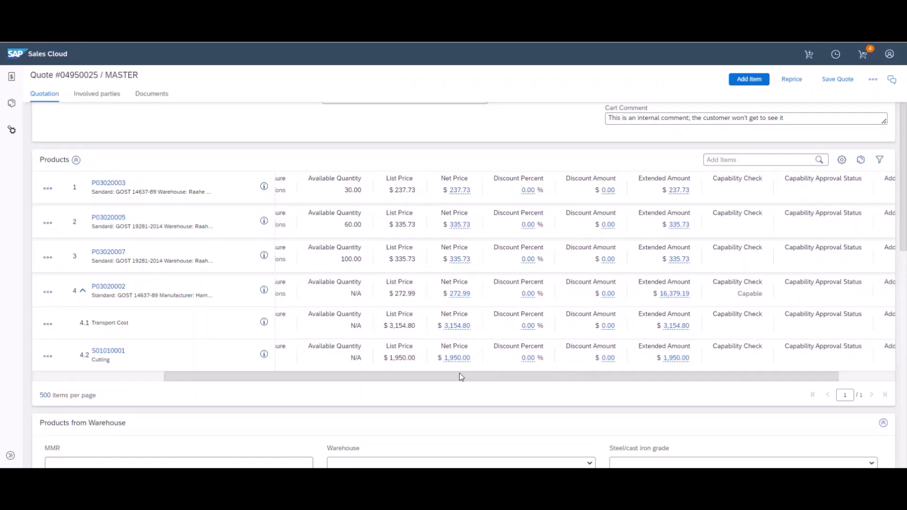
pyautogui.moveTo(461, 377); pyautogui.dragTo(531, 378)
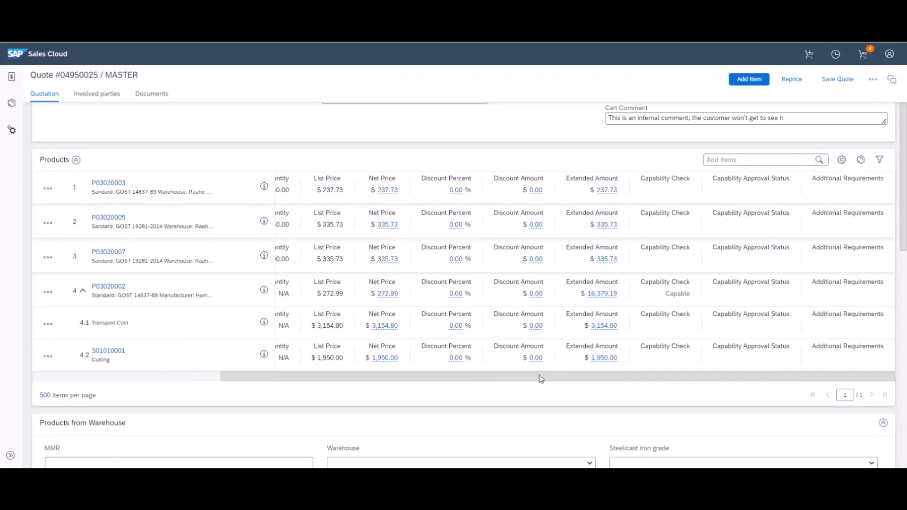
pyautogui.moveTo(541, 379); pyautogui.dragTo(307, 376)
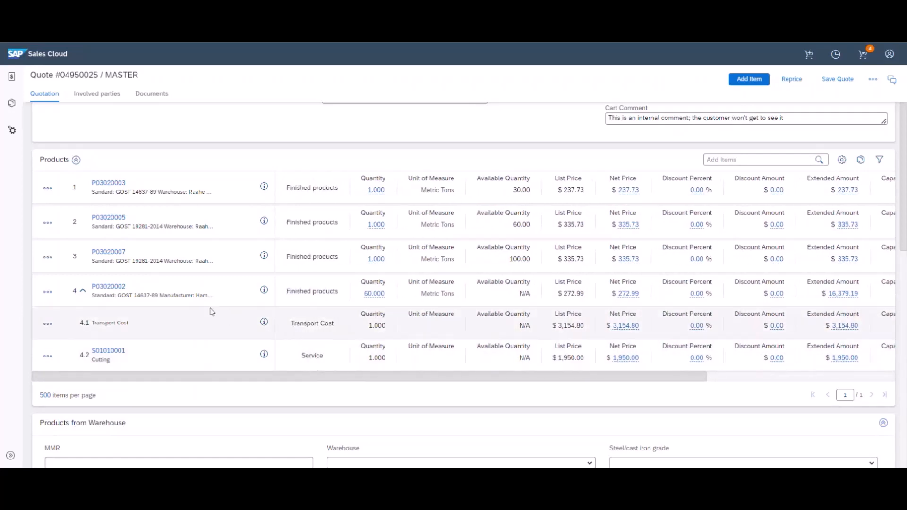
# Copy quote item 4 into a new item 5 with its Transport Cost and Cutting sub-items
pyautogui.click(83, 292)
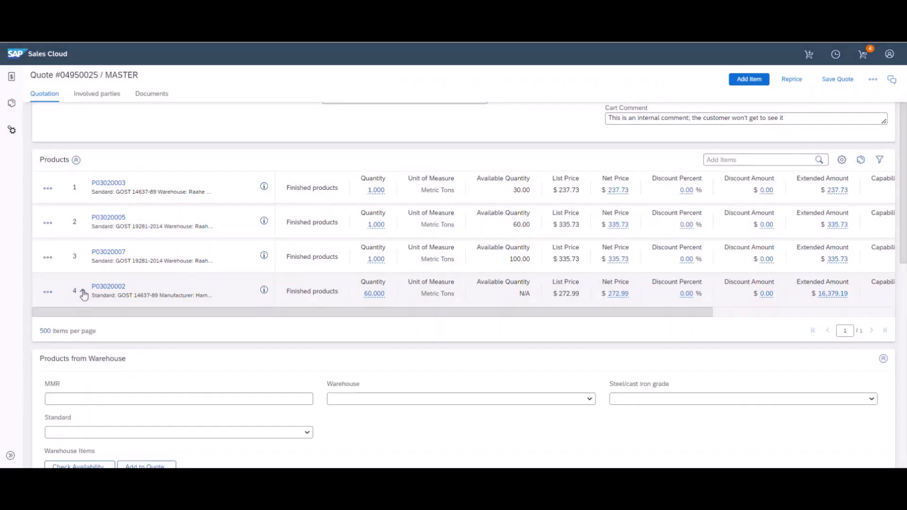
pyautogui.click(83, 292)
pyautogui.scroll(-1, 83, 295)
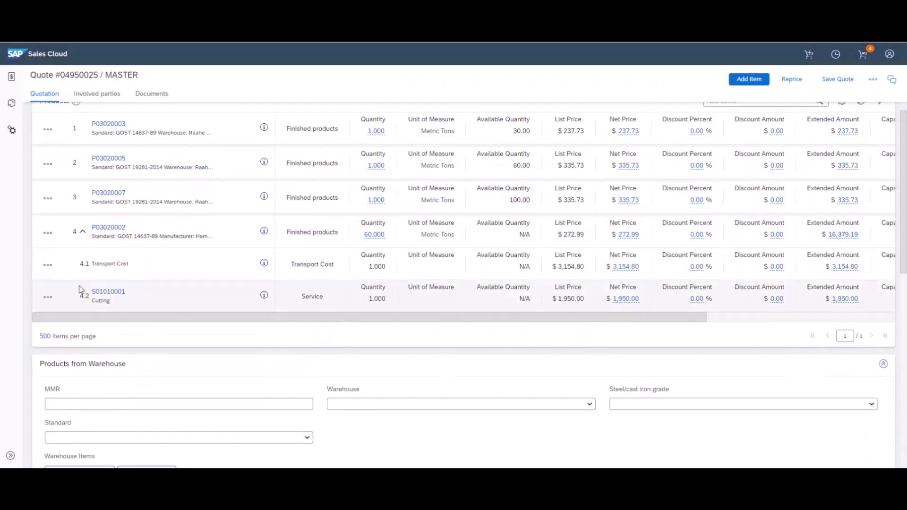
pyautogui.click(47, 235)
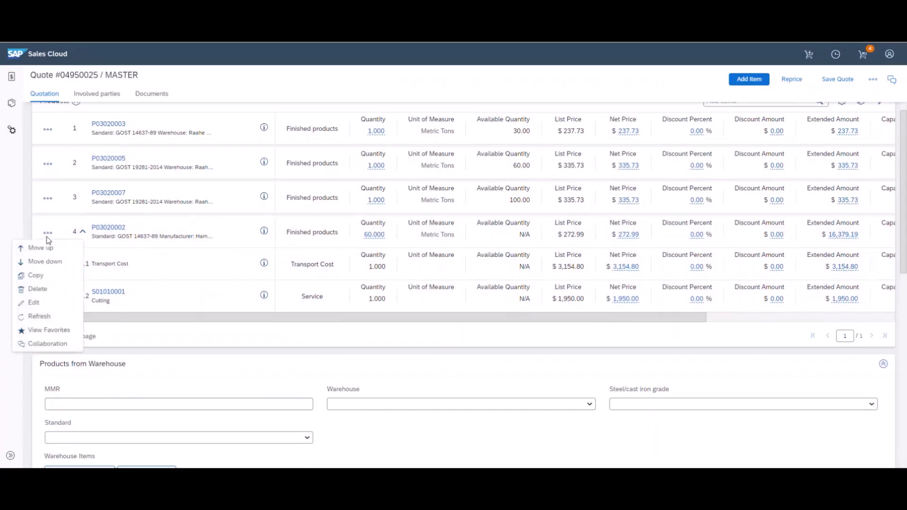
pyautogui.click(42, 278)
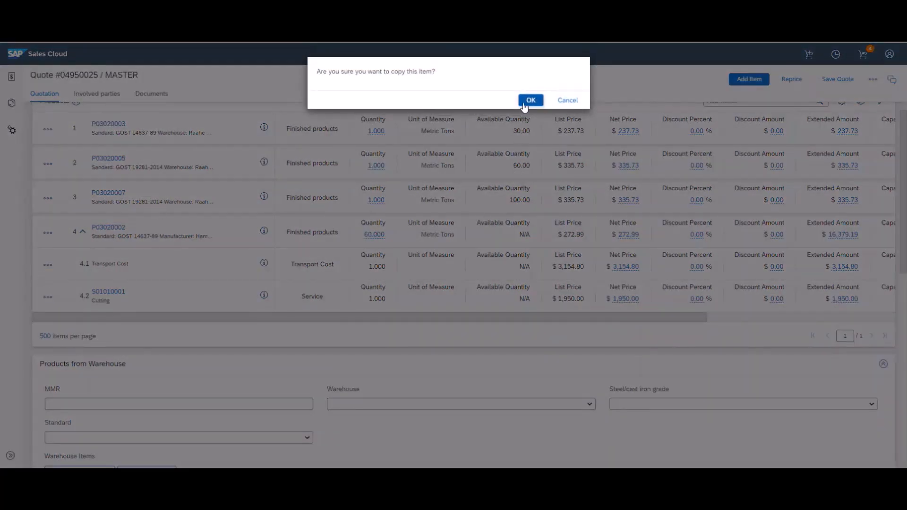
pyautogui.click(530, 100)
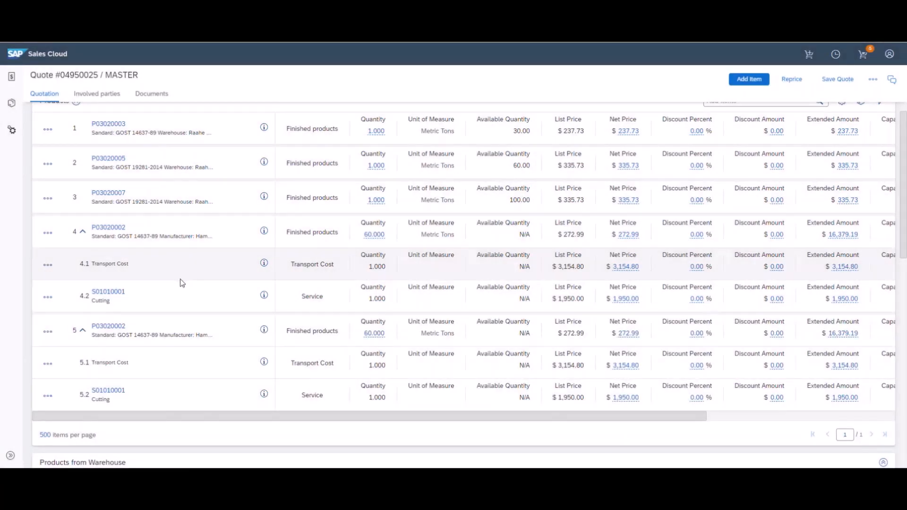
# Set item 5's product standard to GOST 19281-89
pyautogui.click(115, 329)
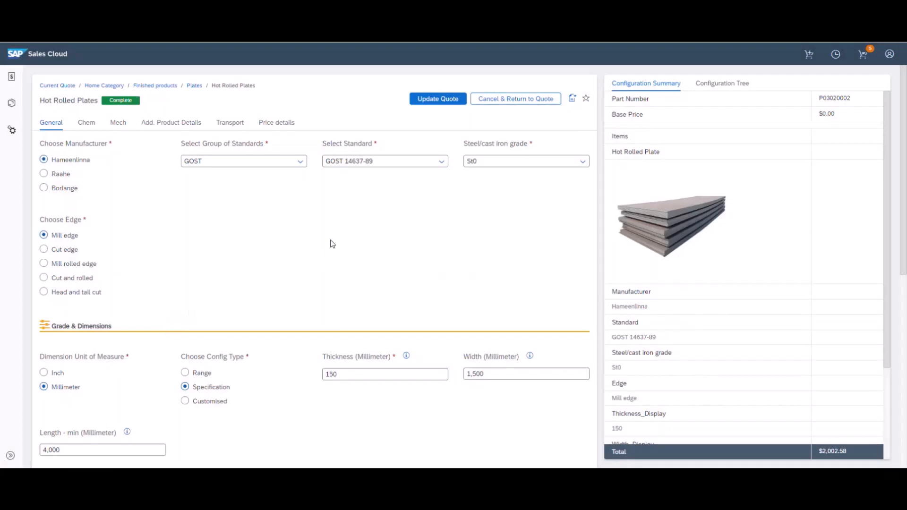
pyautogui.click(390, 164)
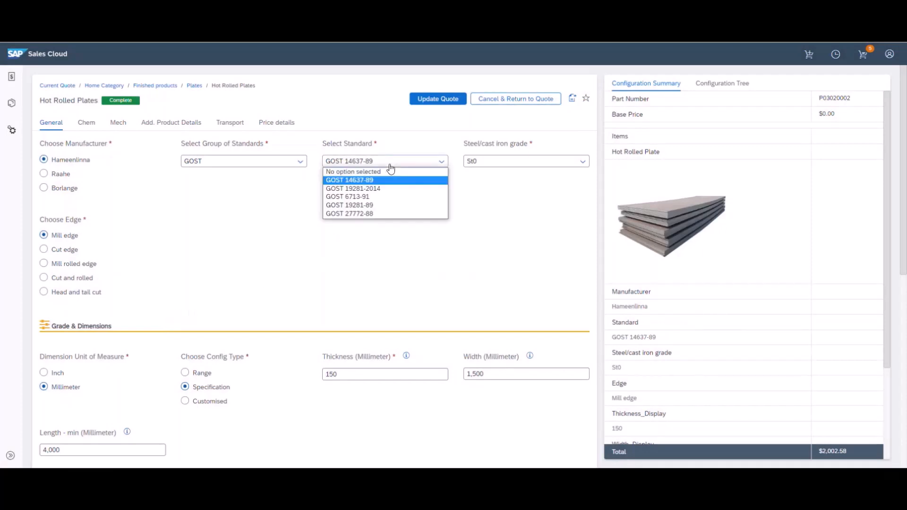
pyautogui.click(395, 205)
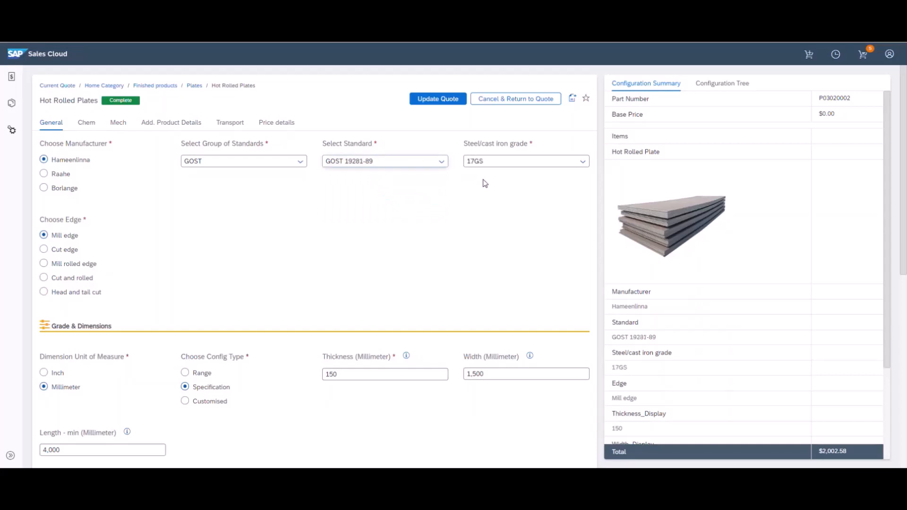
pyautogui.scroll(-3, 470, 204)
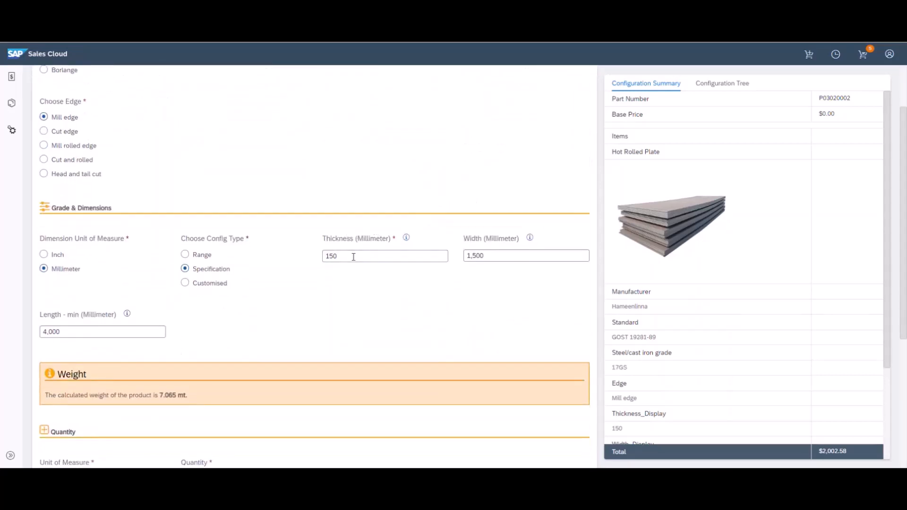
# Change item 5's thickness to 250 mm and its configuration type to Customised
pyautogui.click(340, 258)
pyautogui.moveTo(329, 258); pyautogui.dragTo(326, 258)
pyautogui.click(328, 286)
pyautogui.scroll(3, 328, 292)
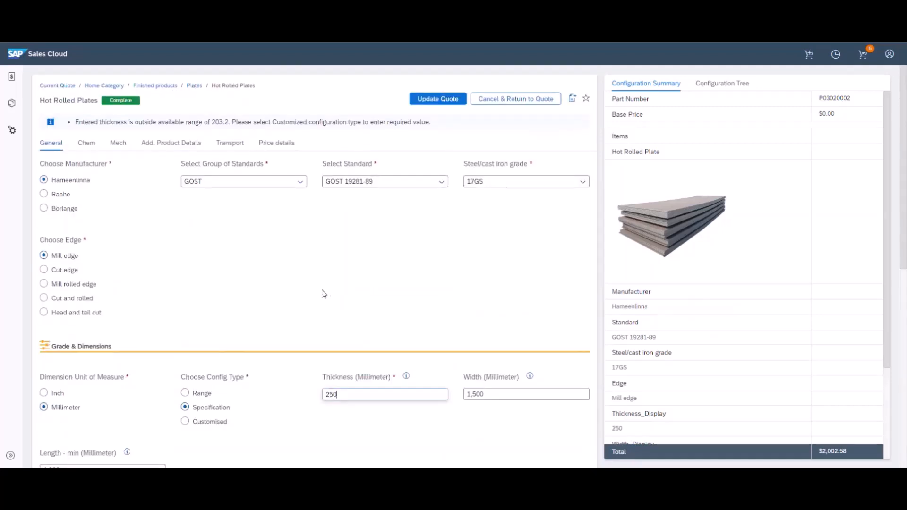
pyautogui.click(213, 421)
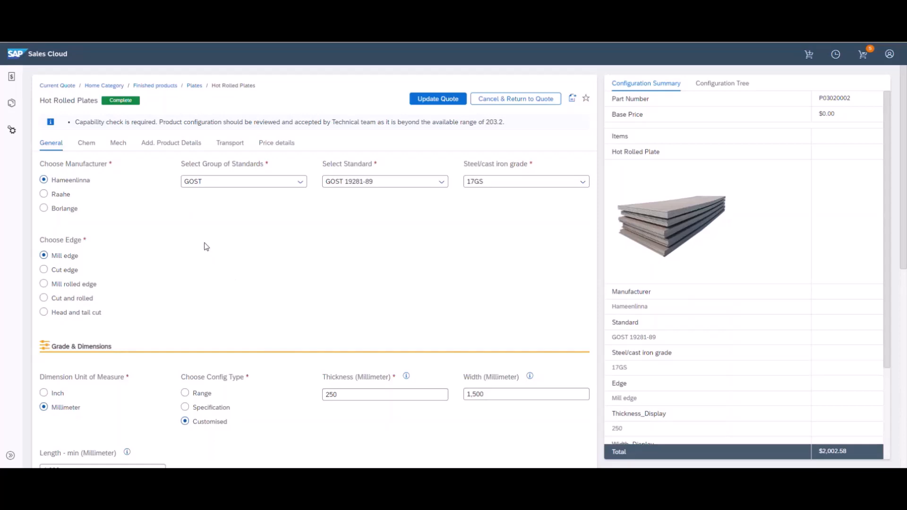
pyautogui.click(170, 143)
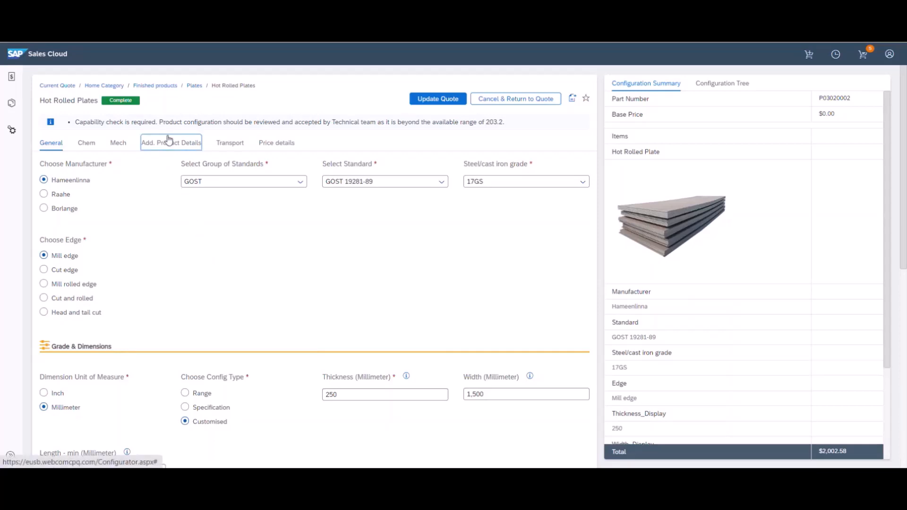
# Enter 'Demo Additional Requirement 1' as both packing and product requirements, and update the quote
pyautogui.click(139, 312)
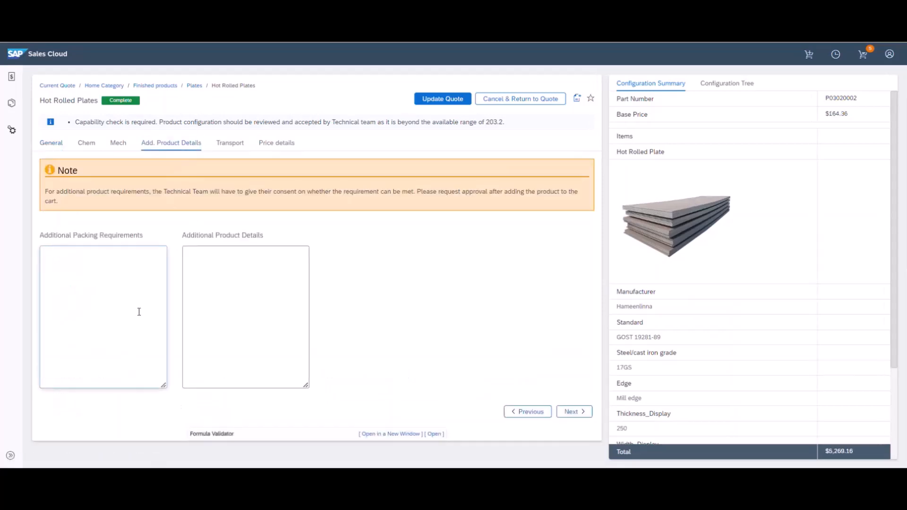
pyautogui.write('Demo Additional Requirement 1')
pyautogui.moveTo(162, 263); pyautogui.dragTo(5, 265)
pyautogui.hotkey('ctrl', 'c')
pyautogui.click(214, 280)
pyautogui.hotkey('ctrl', 'v')
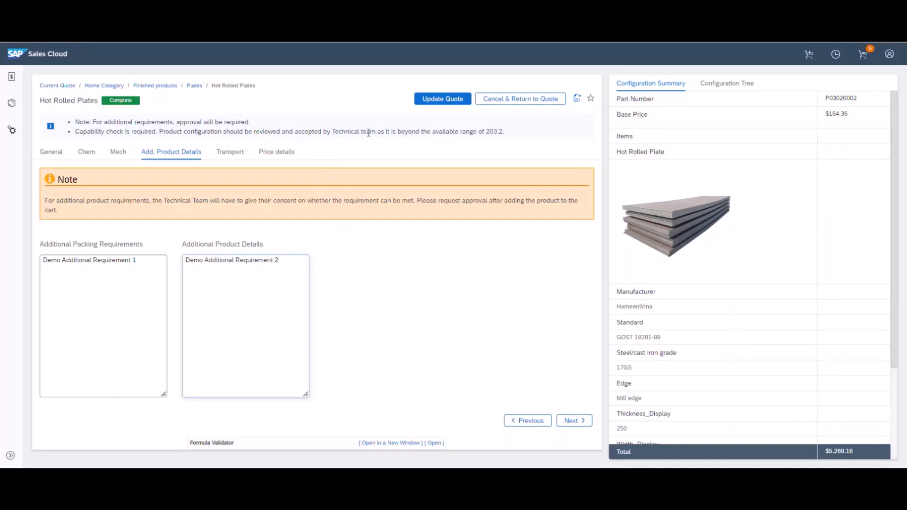
pyautogui.click(436, 99)
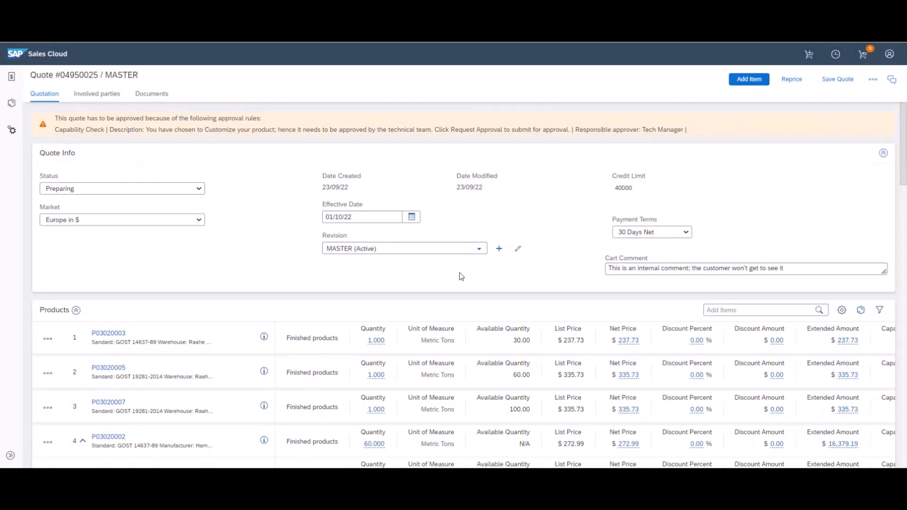
pyautogui.scroll(-5, 462, 277)
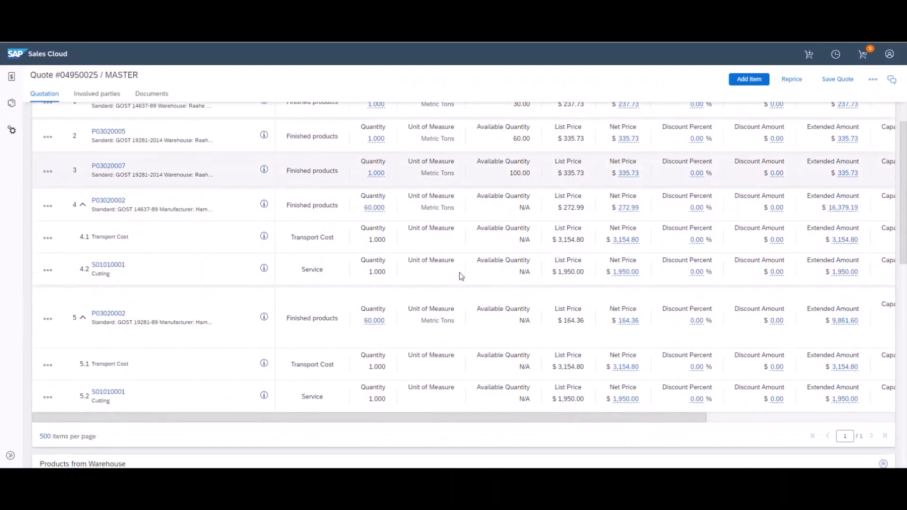
pyautogui.scroll(5, 425, 174)
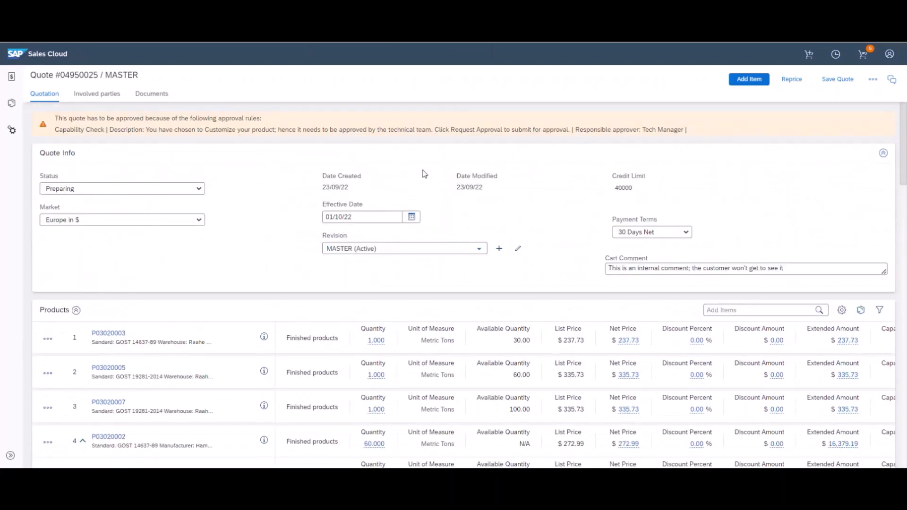
pyautogui.scroll(-3, 426, 175)
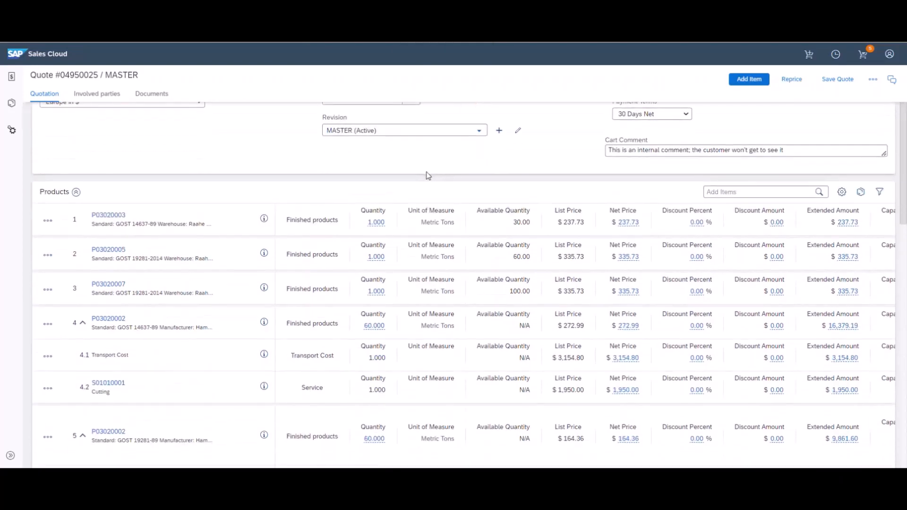
pyautogui.click(377, 223)
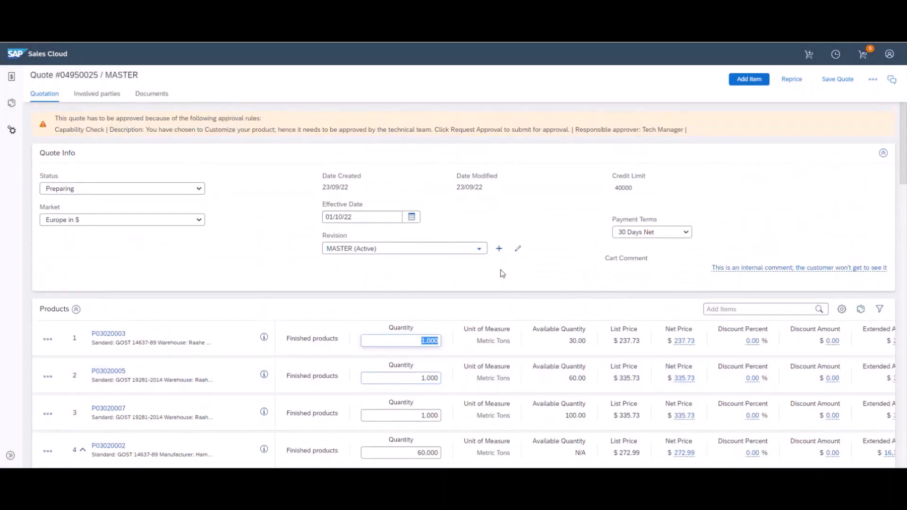
pyautogui.write('40')
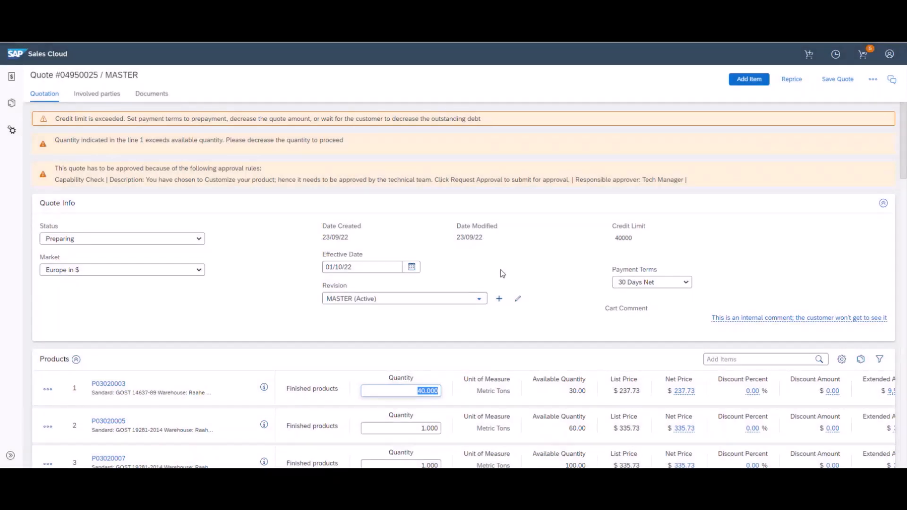
pyautogui.click(501, 271)
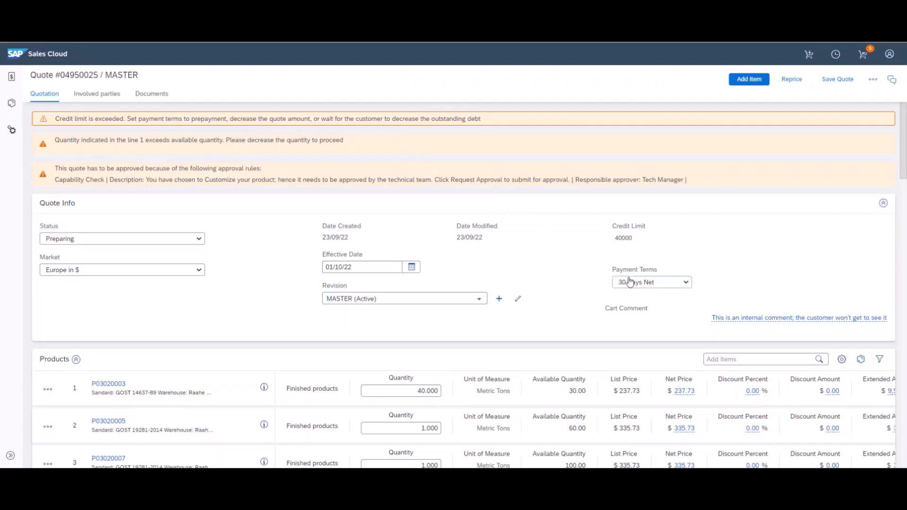
pyautogui.scroll(-20, 629, 282)
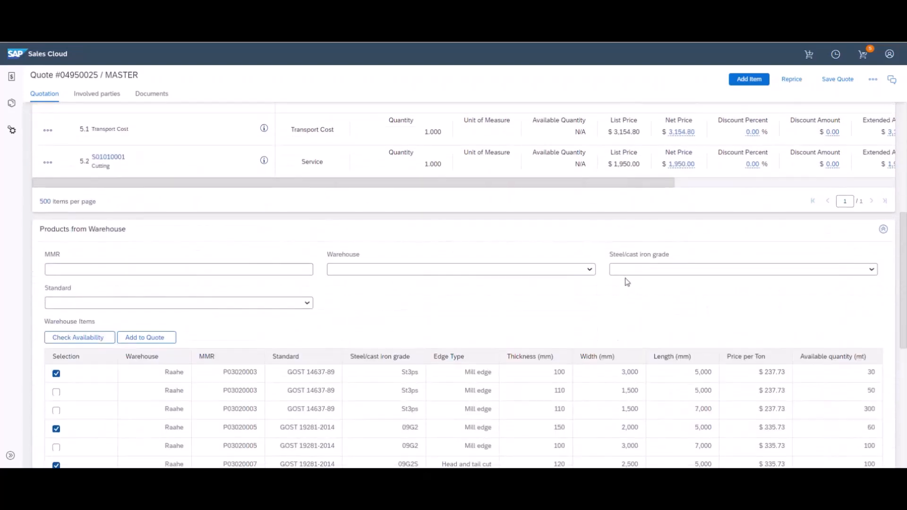
pyautogui.scroll(-2, 613, 296)
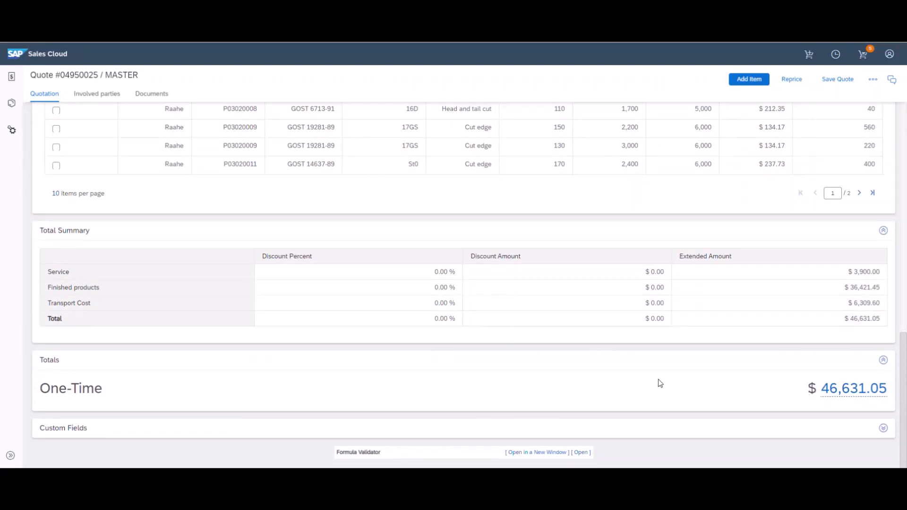
pyautogui.scroll(7, 632, 376)
pyautogui.scroll(15, 630, 371)
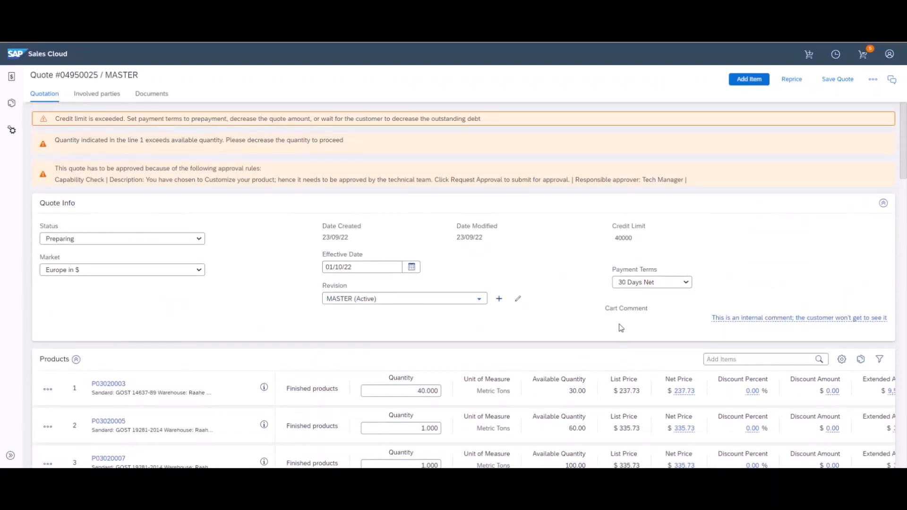
# Set the quote's payment terms to Prepayment
pyautogui.click(632, 283)
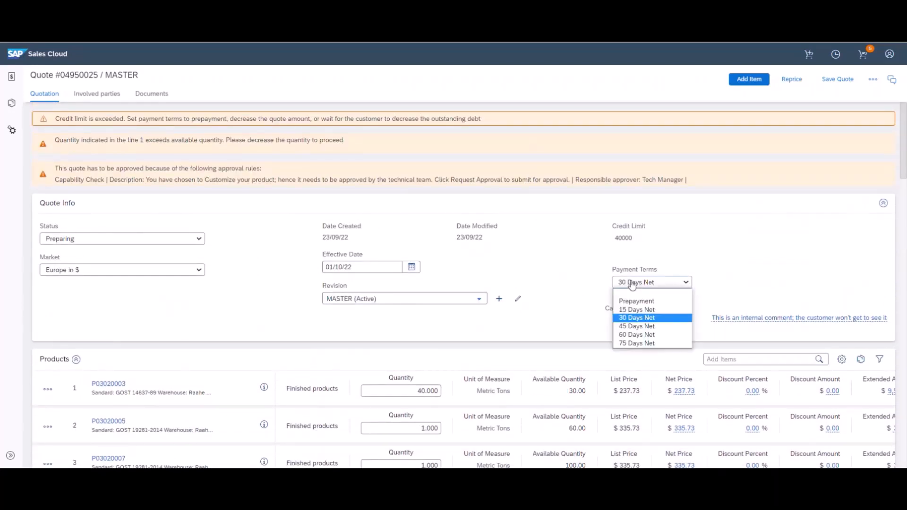
pyautogui.click(634, 303)
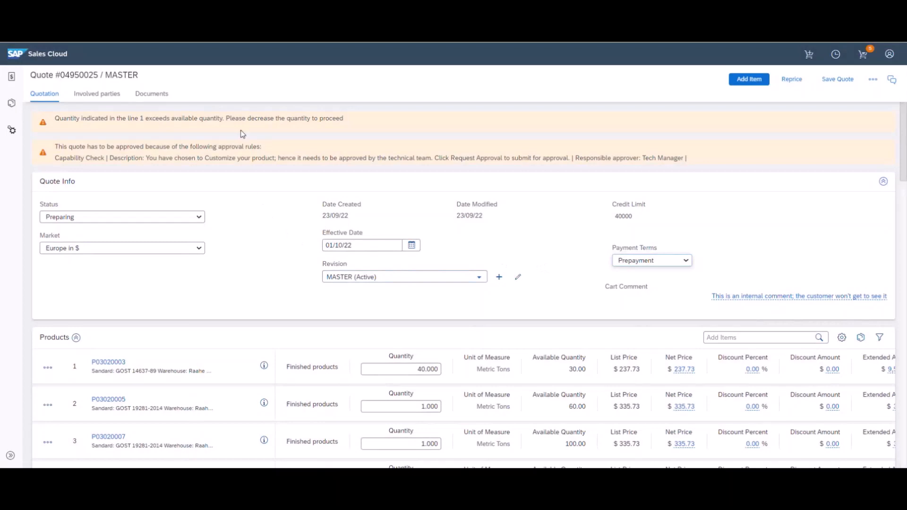
pyautogui.scroll(-2, 242, 134)
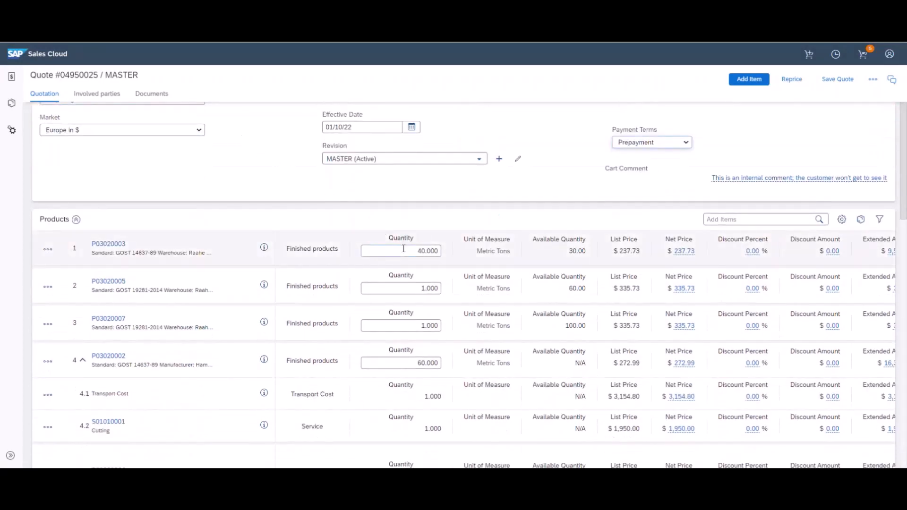
# Change the quantities of lines 1, 2 and 3 to 20, 50 and 40 metric tons
pyautogui.moveTo(403, 249); pyautogui.dragTo(442, 250)
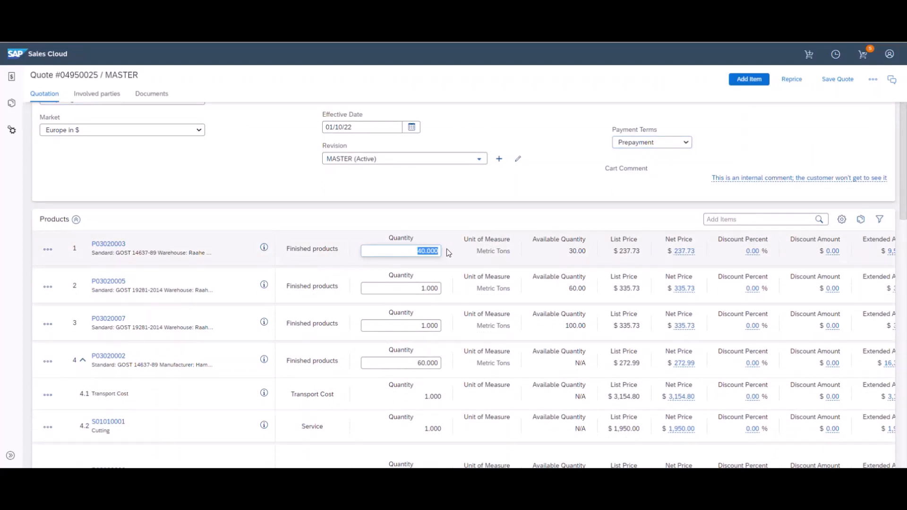
pyautogui.write('20')
pyautogui.doubleClick(419, 287)
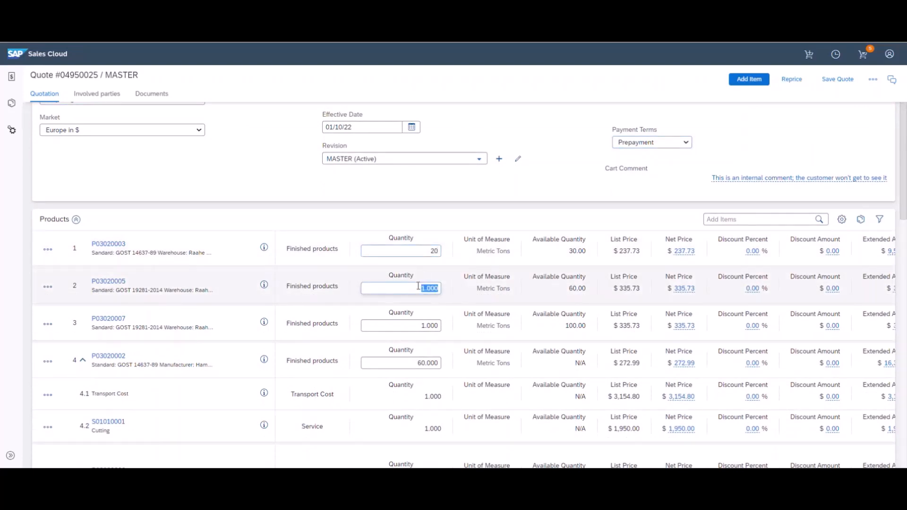
pyautogui.write('50')
pyautogui.doubleClick(405, 324)
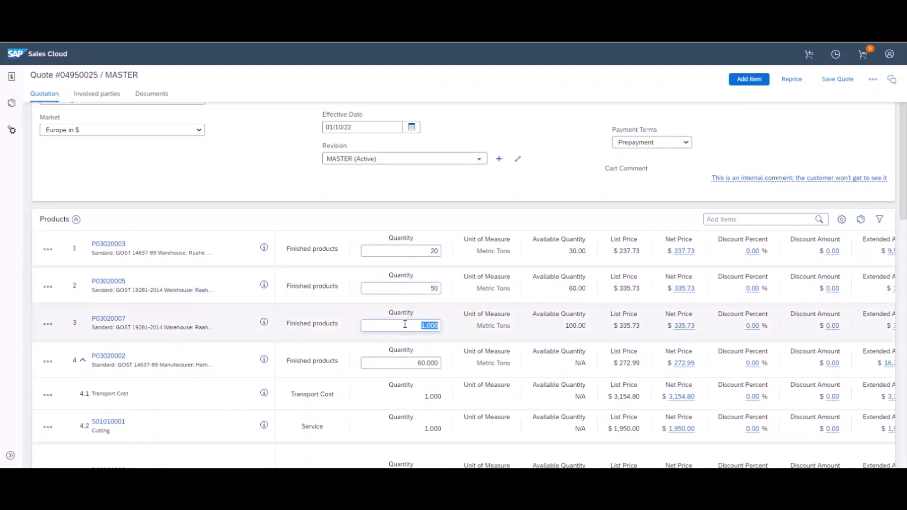
pyautogui.write('40')
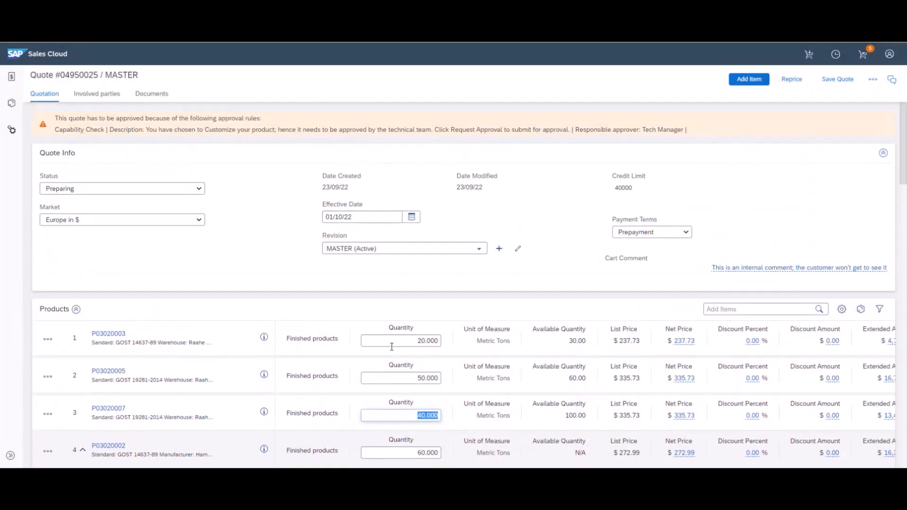
pyautogui.click(396, 286)
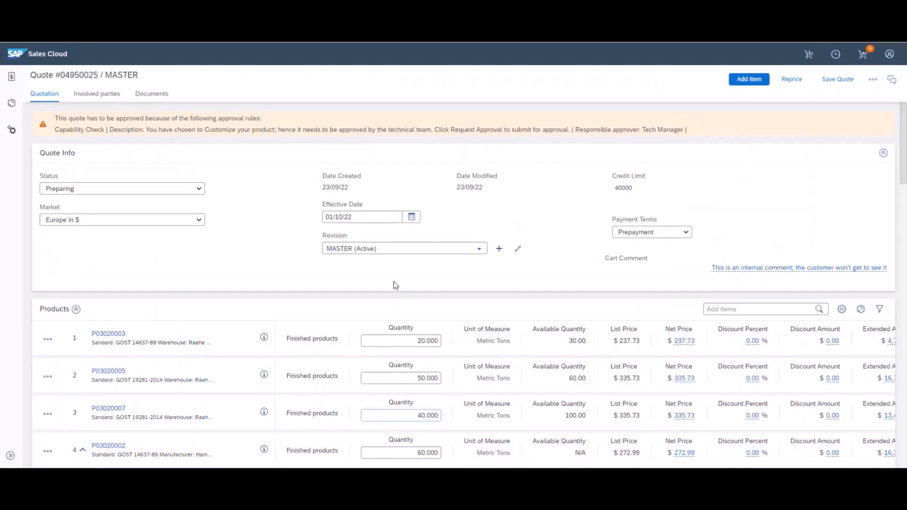
# Give quote line 1 a 10% discount
pyautogui.scroll(-2, 396, 285)
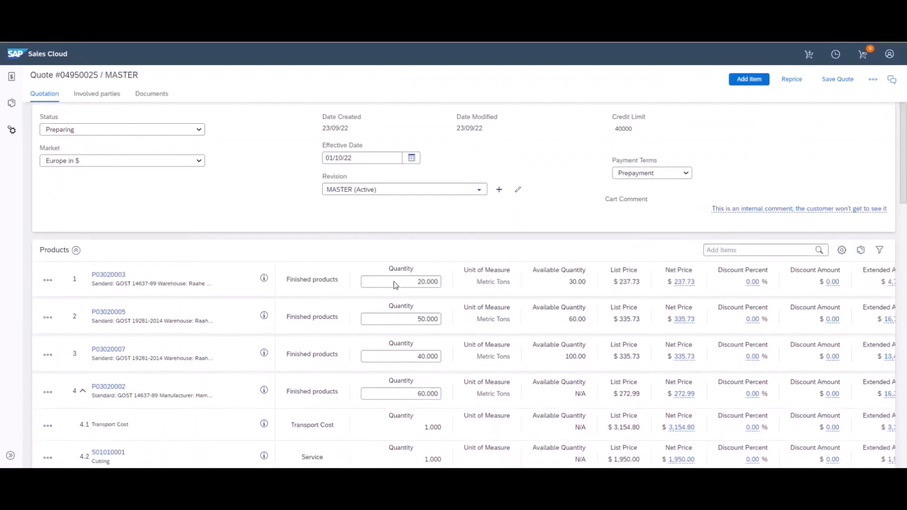
pyautogui.scroll(-4, 450, 318)
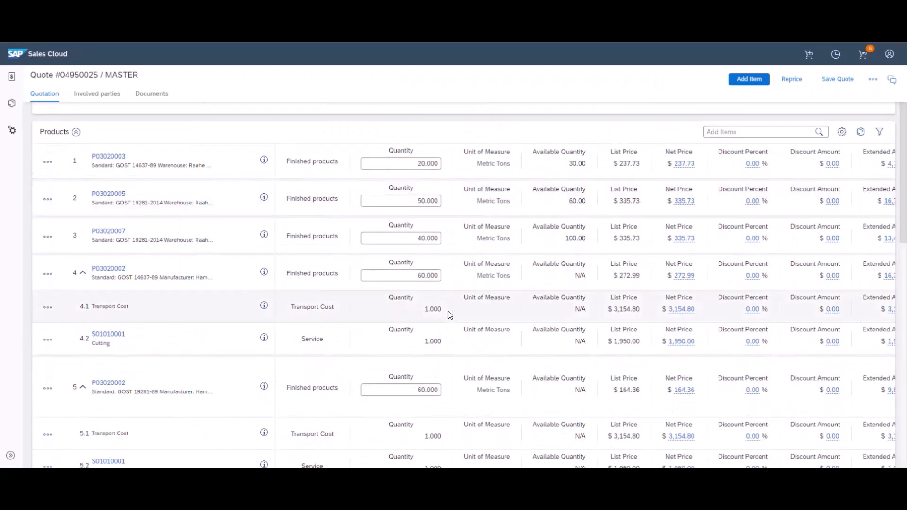
pyautogui.hscroll(5, 476, 303)
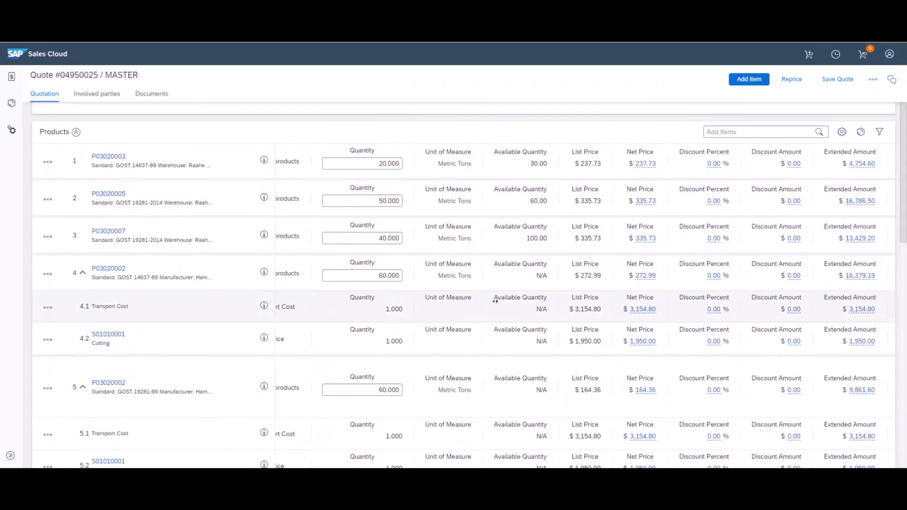
pyautogui.hscroll(2, 504, 299)
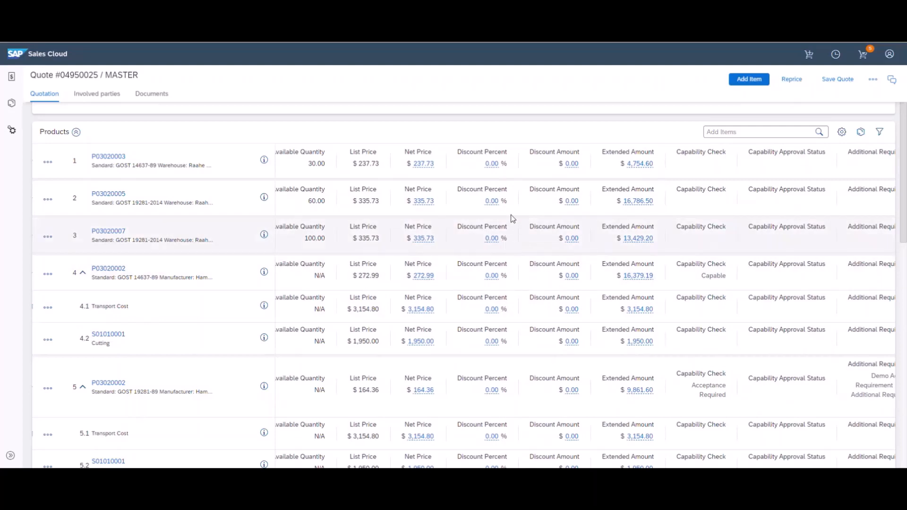
pyautogui.click(491, 164)
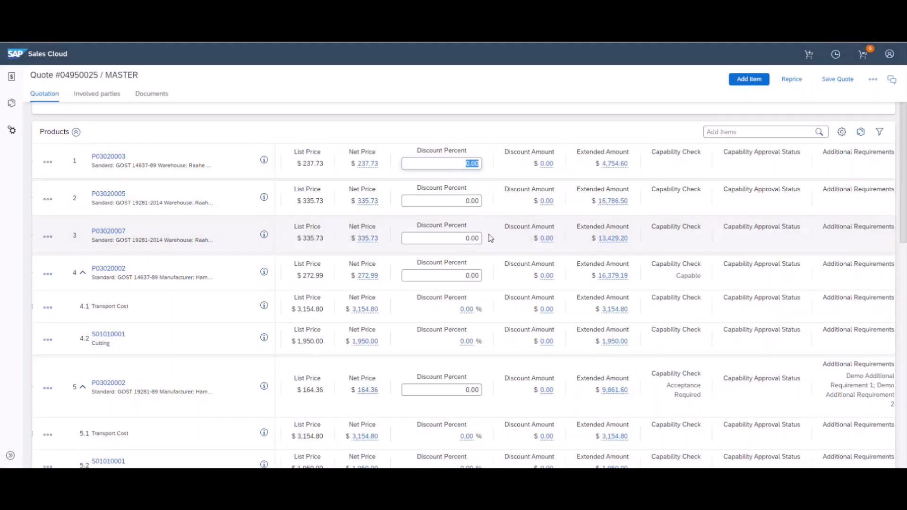
pyautogui.write('10')
pyautogui.press('Return')
# Give line 3 a $429.20 discount amount, bringing its net price to $325.00
pyautogui.click(545, 239)
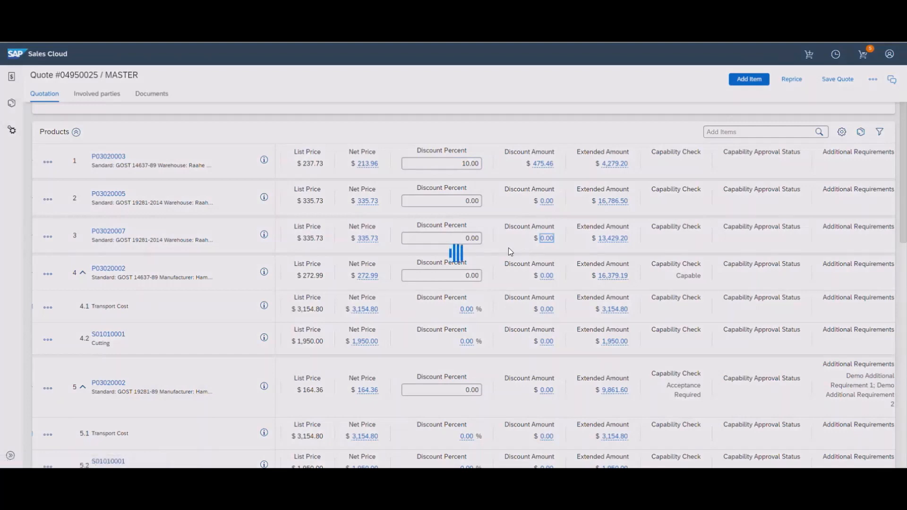
pyautogui.write('4')
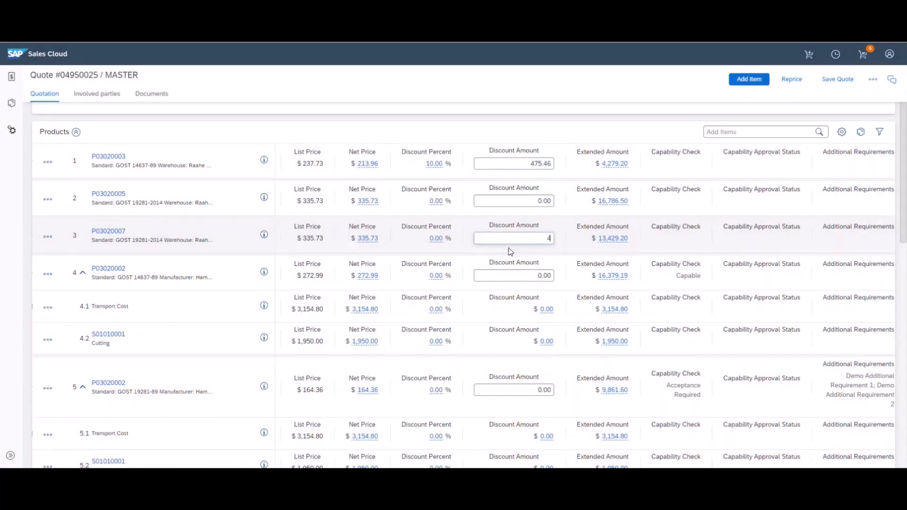
pyautogui.write('29.2')
pyautogui.press('Return')
pyautogui.scroll(-3, 560, 253)
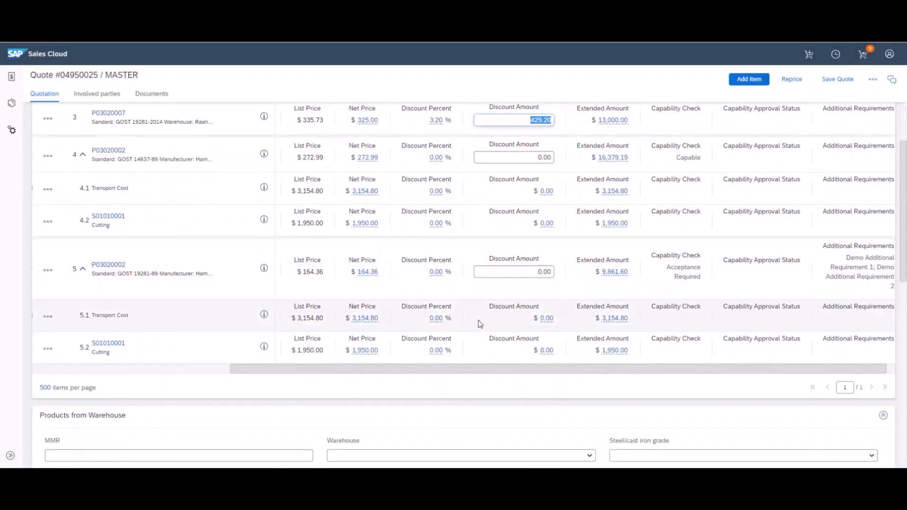
# Set transport line 5.1's net price to $3,000.00 and check the $70,516.09 one-time total
pyautogui.click(361, 321)
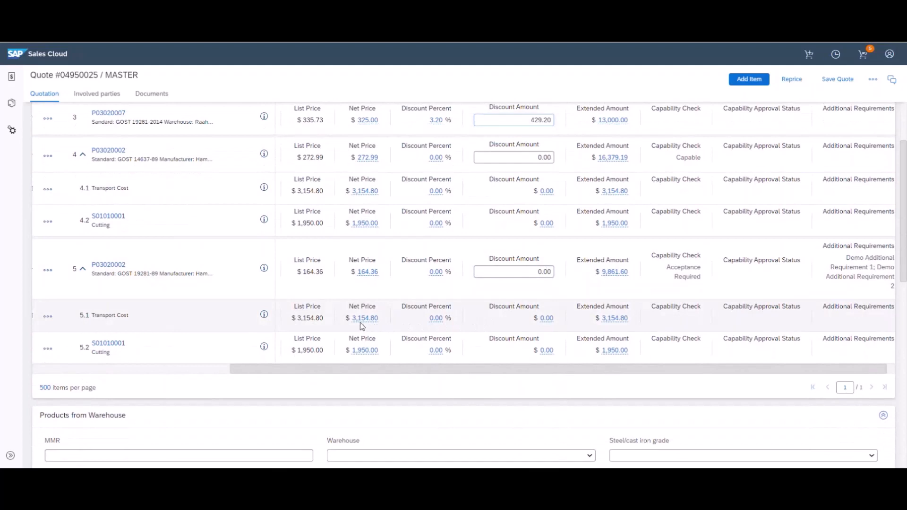
pyautogui.click(362, 322)
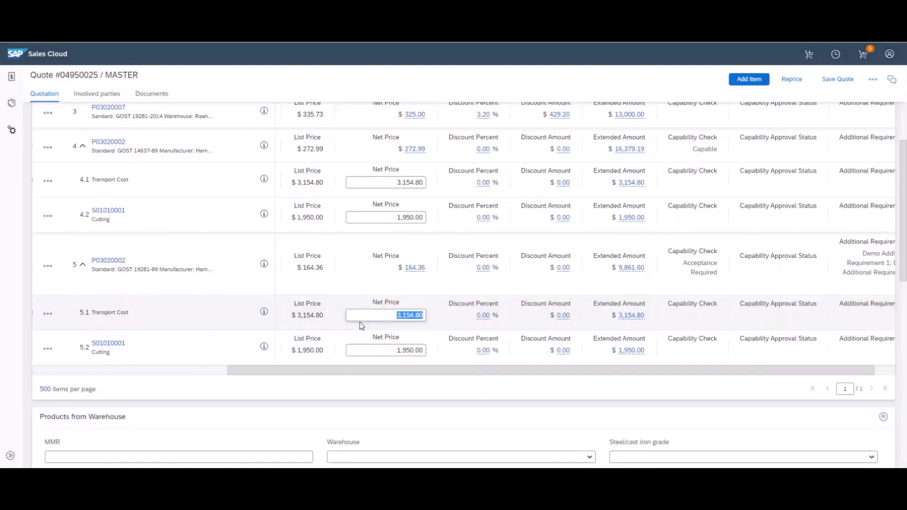
pyautogui.write('3000')
pyautogui.press('Return')
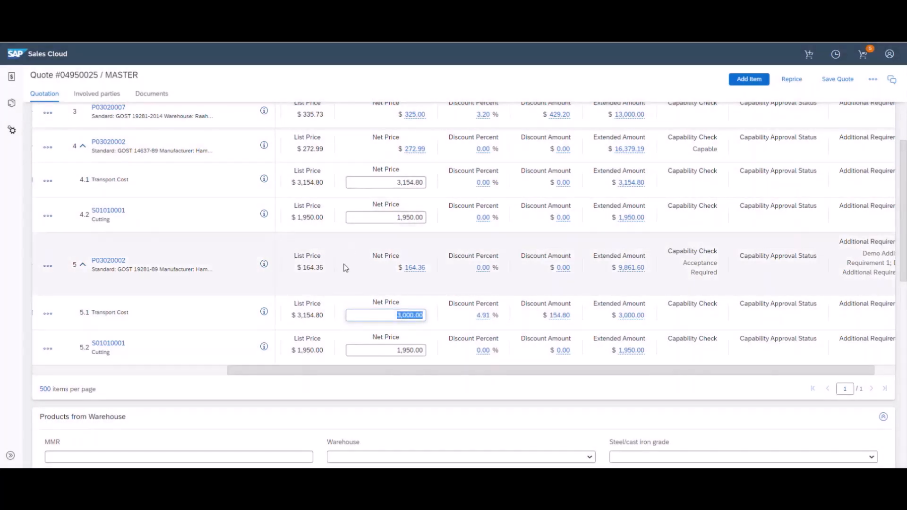
pyautogui.click(344, 274)
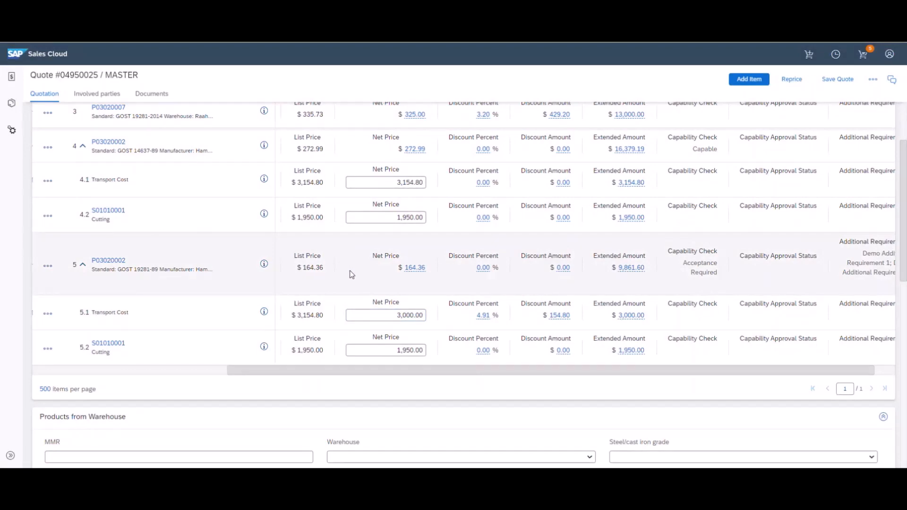
pyautogui.scroll(-7, 351, 274)
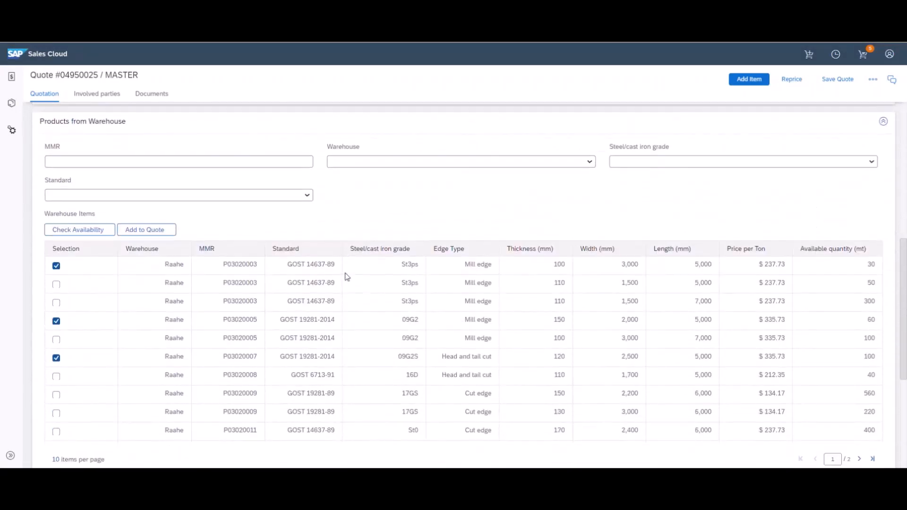
pyautogui.scroll(-5, 347, 277)
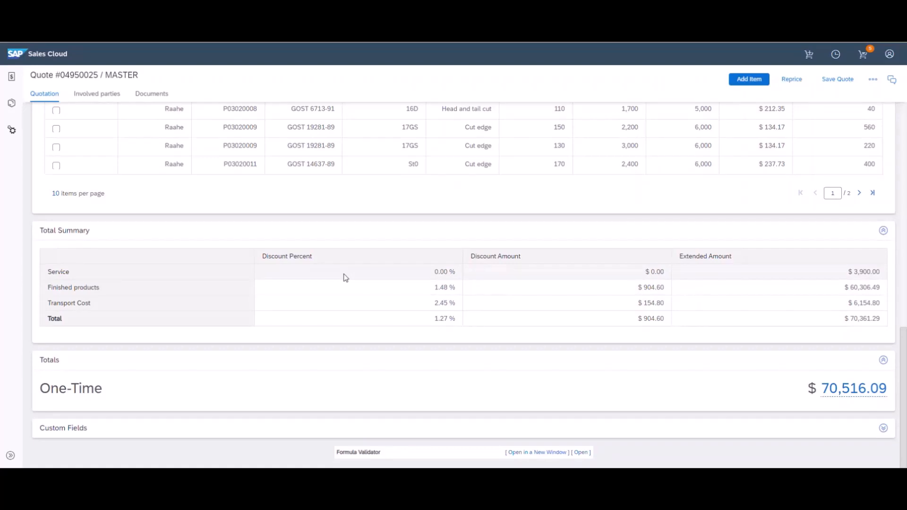
pyautogui.scroll(10, 346, 278)
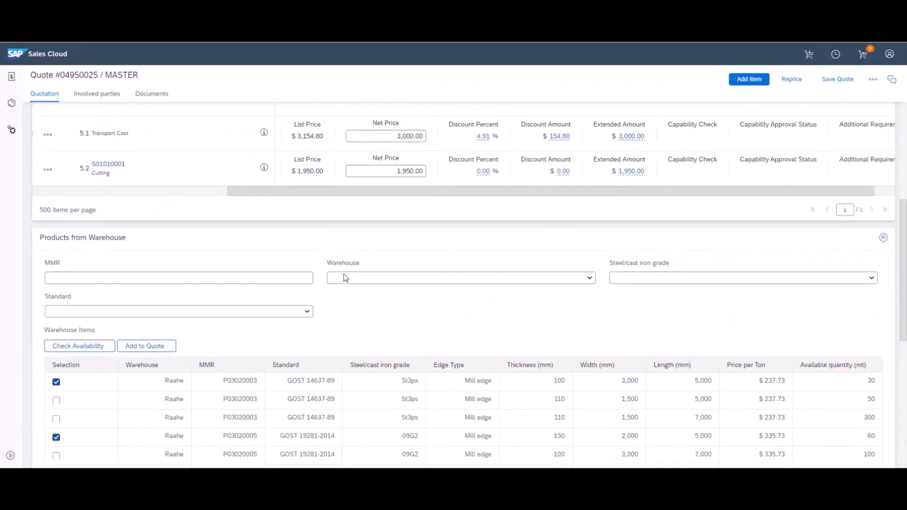
pyautogui.scroll(10, 346, 278)
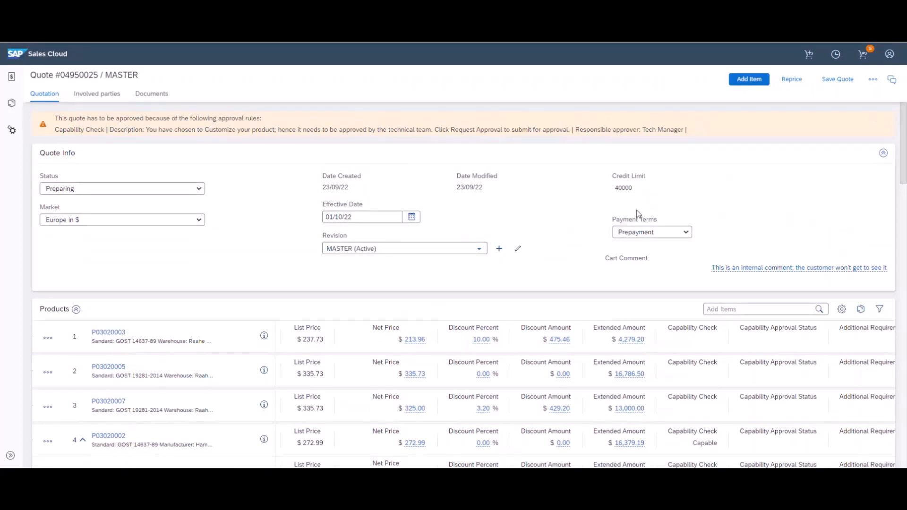
# Raise line 1's discount to 30%, dropping its net price to $166.41
pyautogui.scroll(-1, 635, 220)
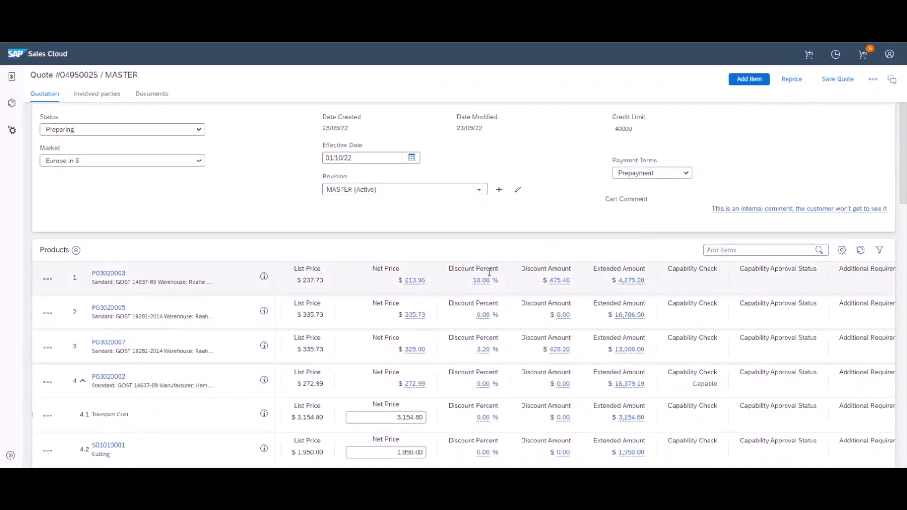
pyautogui.click(482, 280)
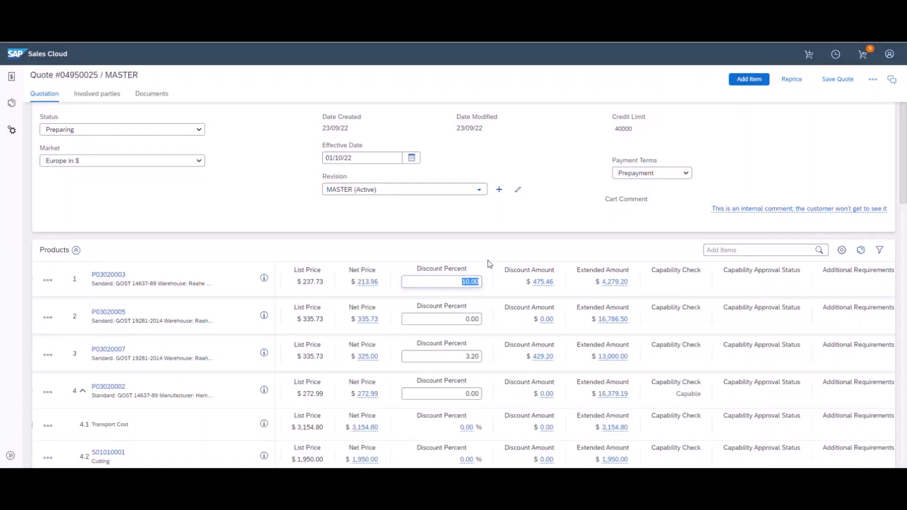
pyautogui.write('30')
pyautogui.press('Return')
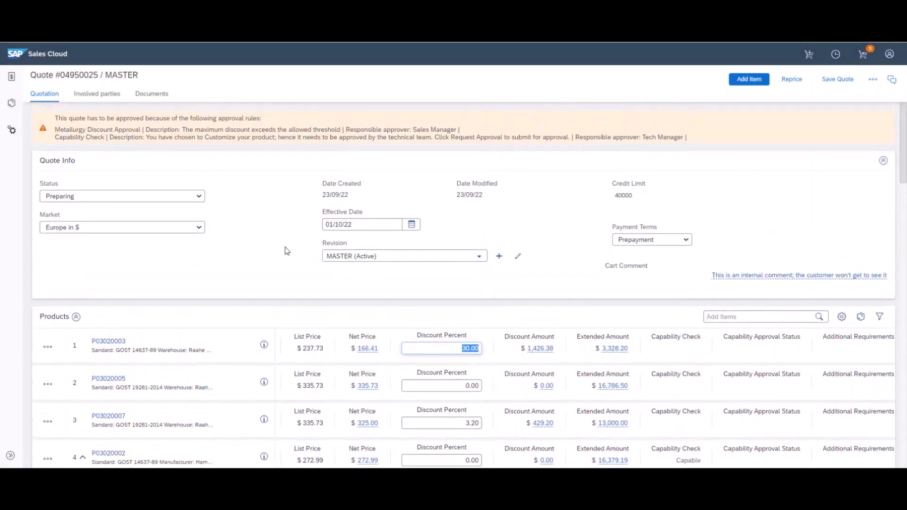
pyautogui.click(271, 247)
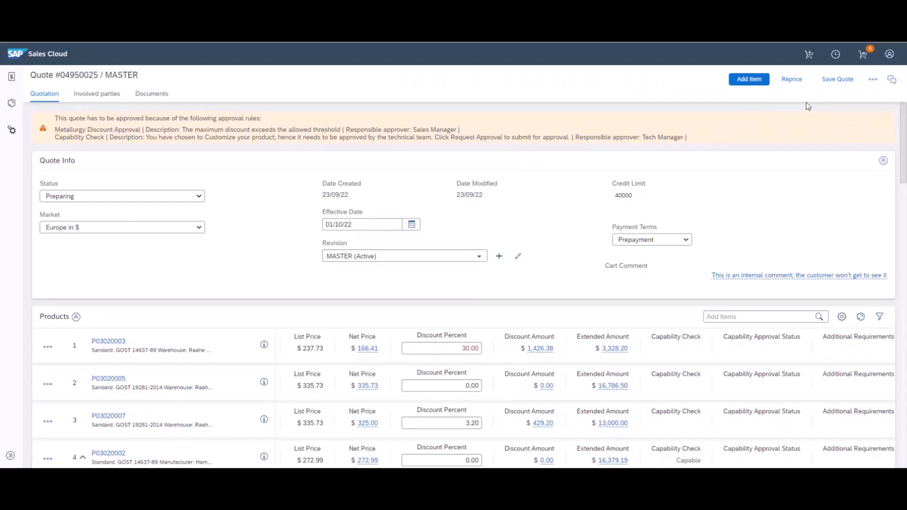
# Request approval for quote 04950025 with a 'Please Approve' comment to the sales manager
pyautogui.click(872, 82)
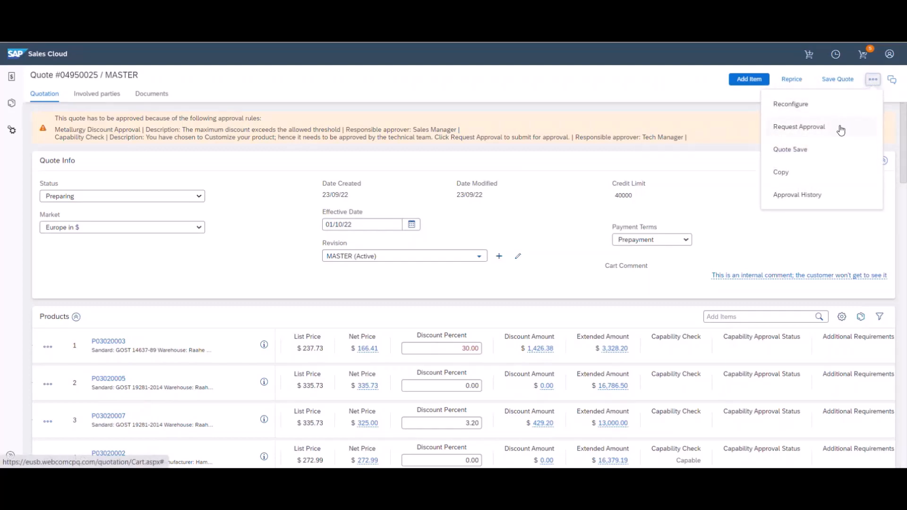
pyautogui.click(841, 128)
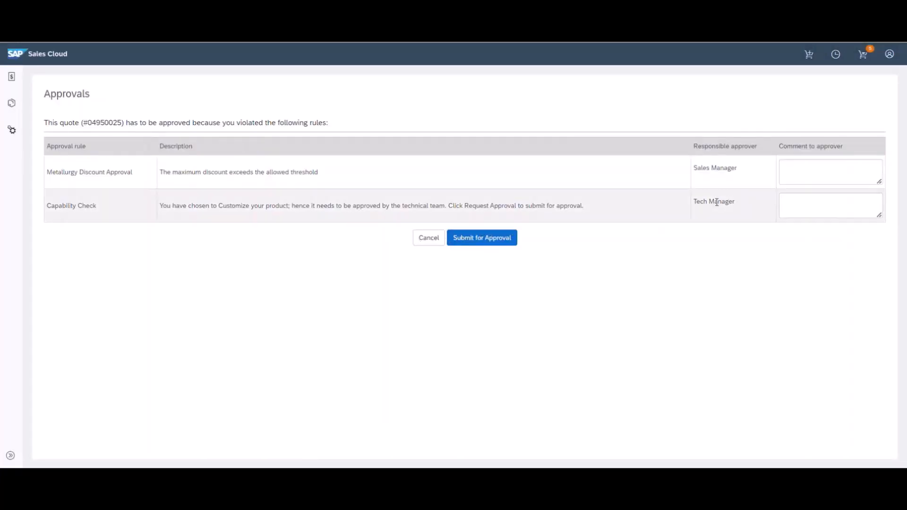
pyautogui.click(791, 178)
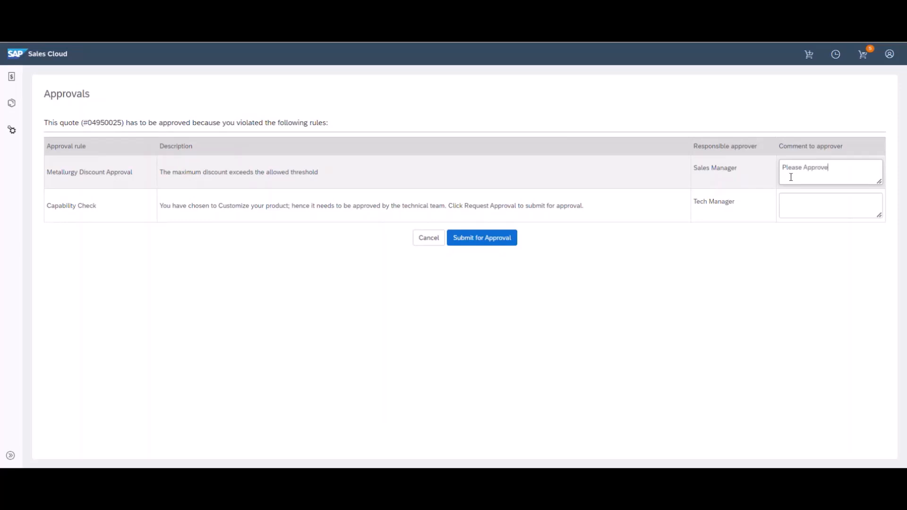
pyautogui.click(507, 240)
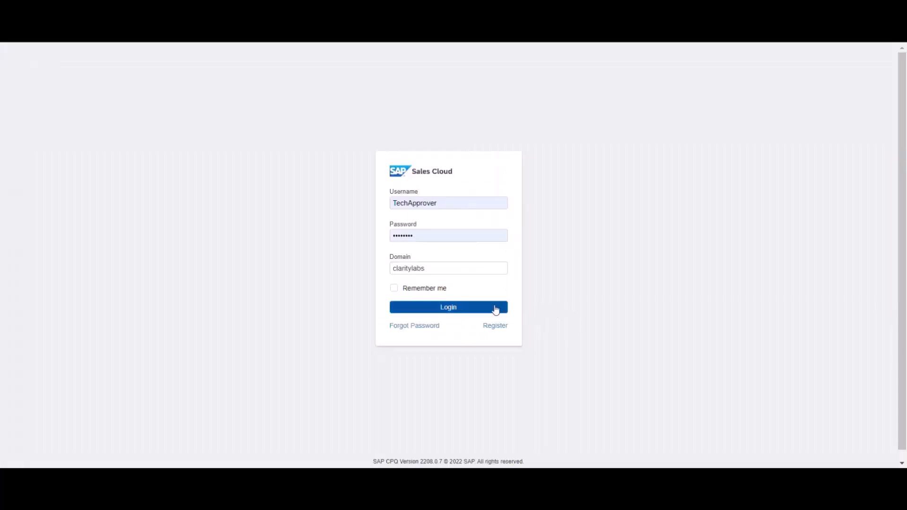
# Log in as the technical approver, confirm the signed-in user, and open quote 04950025
pyautogui.click(495, 310)
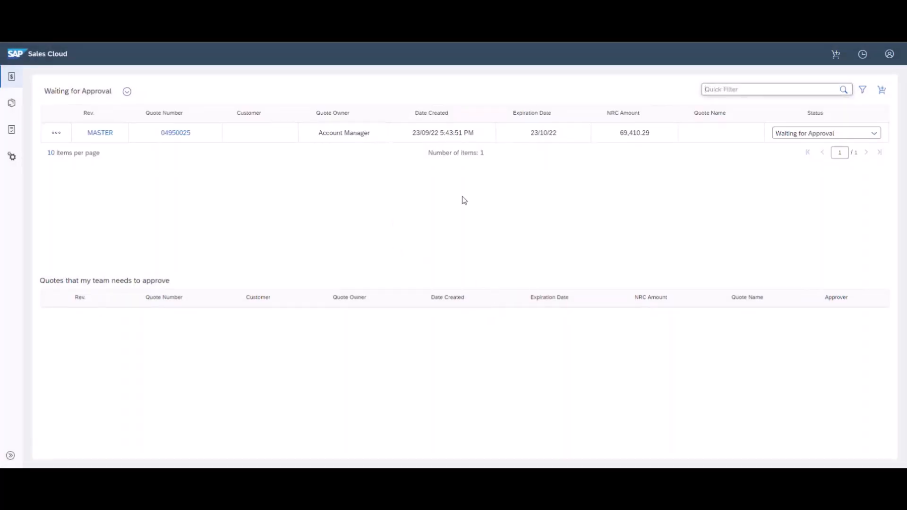
pyautogui.click(889, 57)
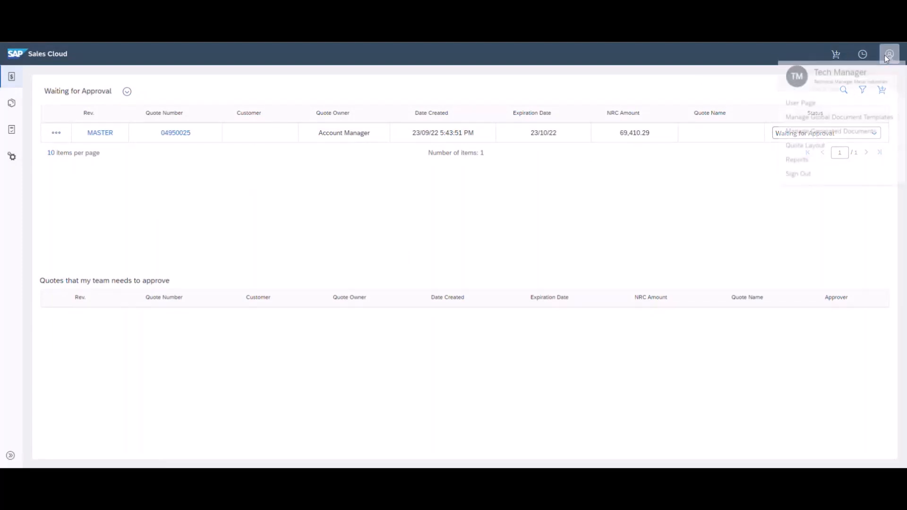
pyautogui.click(742, 156)
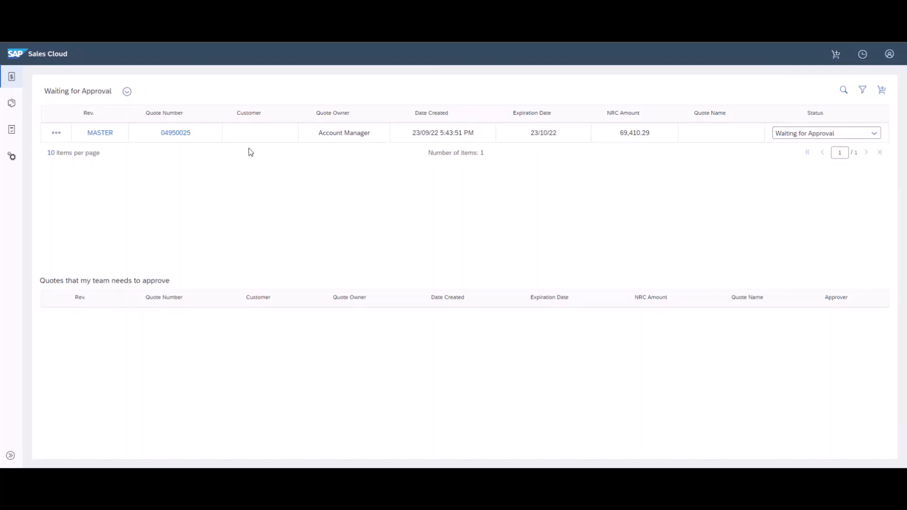
pyautogui.click(172, 133)
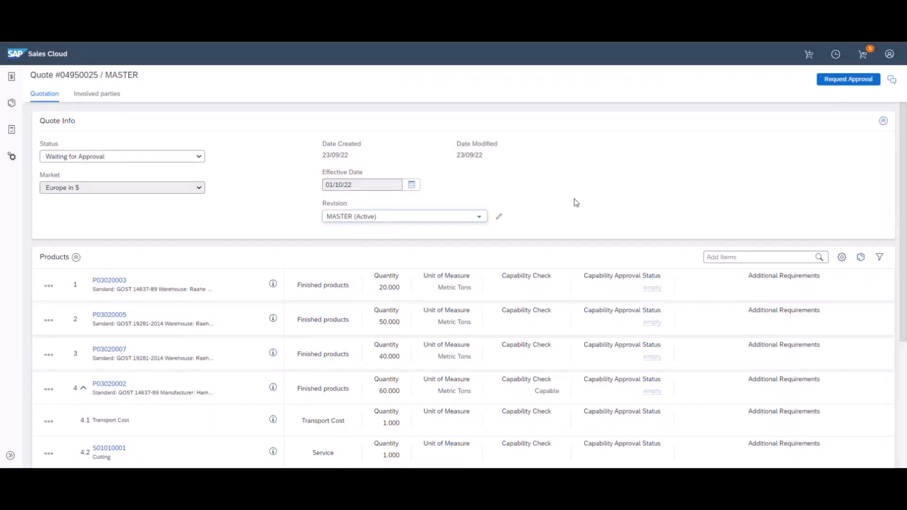
# Scroll to quote item 5 and open product P03020002, whose capability check reads Acceptance Required
pyautogui.scroll(-5, 574, 199)
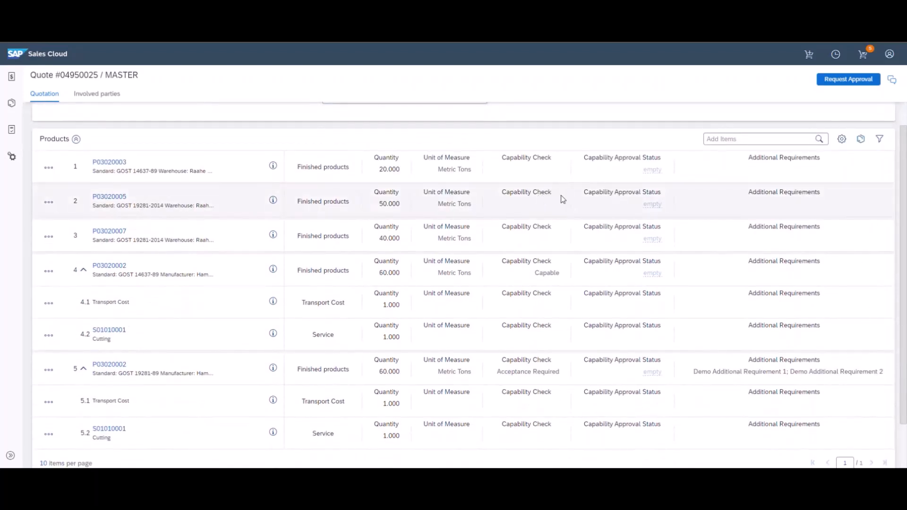
pyautogui.scroll(-2, 563, 199)
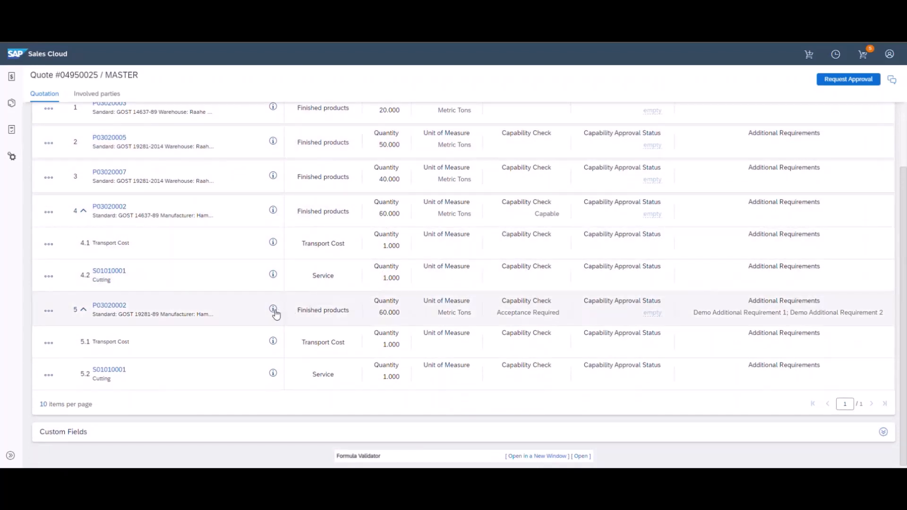
pyautogui.moveTo(274, 313)
pyautogui.click(118, 308)
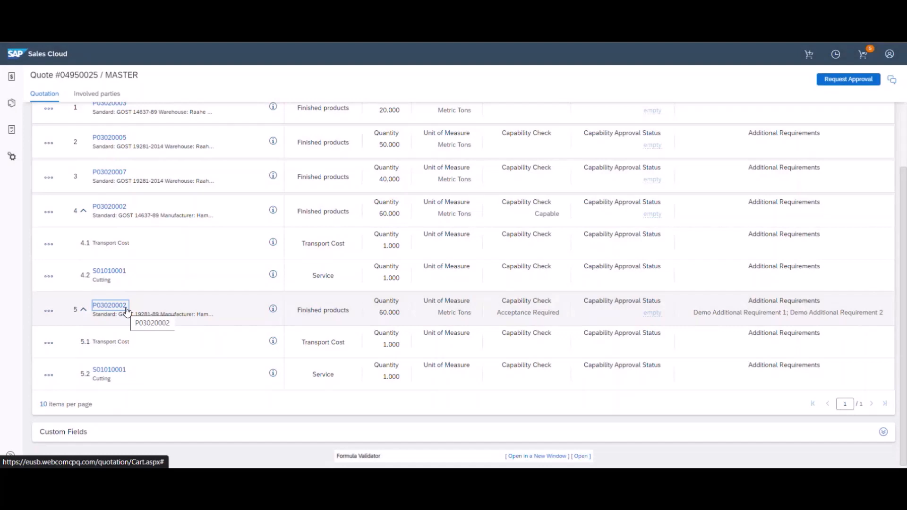
pyautogui.click(126, 308)
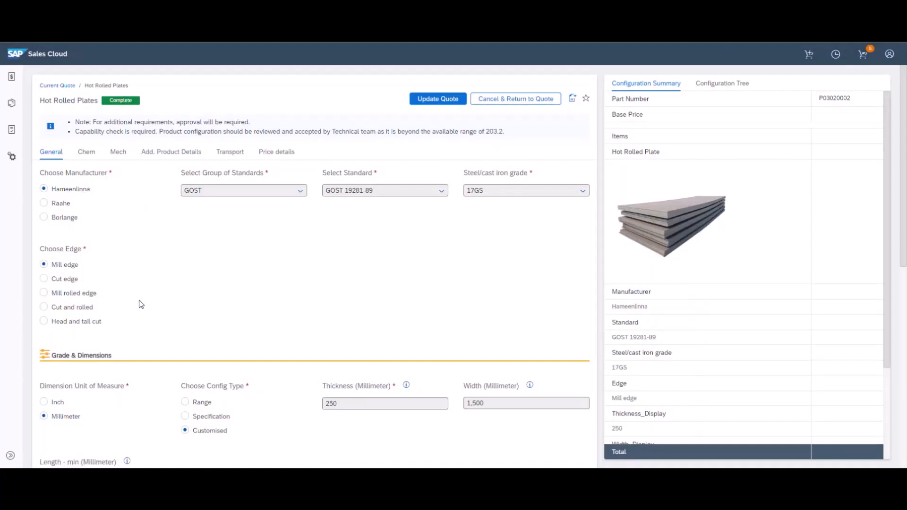
pyautogui.doubleClick(45, 203)
pyautogui.click(230, 252)
pyautogui.click(92, 157)
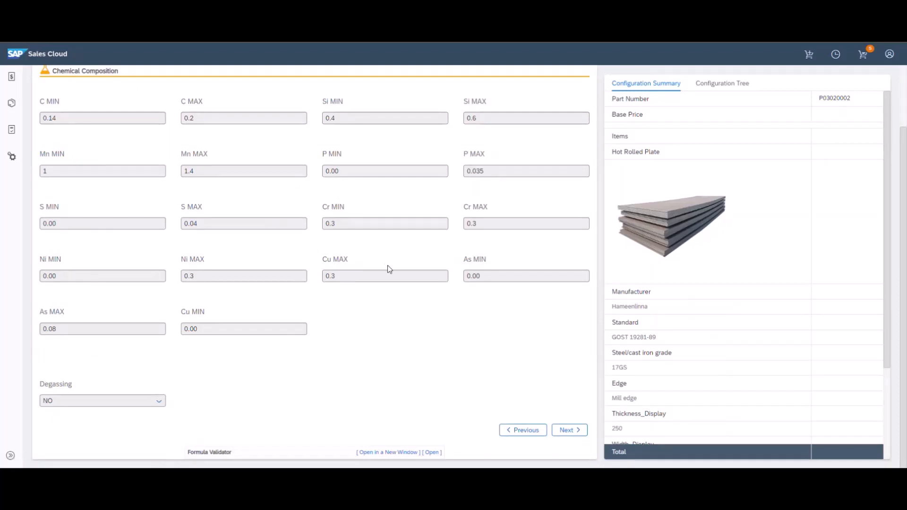
pyautogui.scroll(1, 389, 267)
pyautogui.scroll(2, 387, 265)
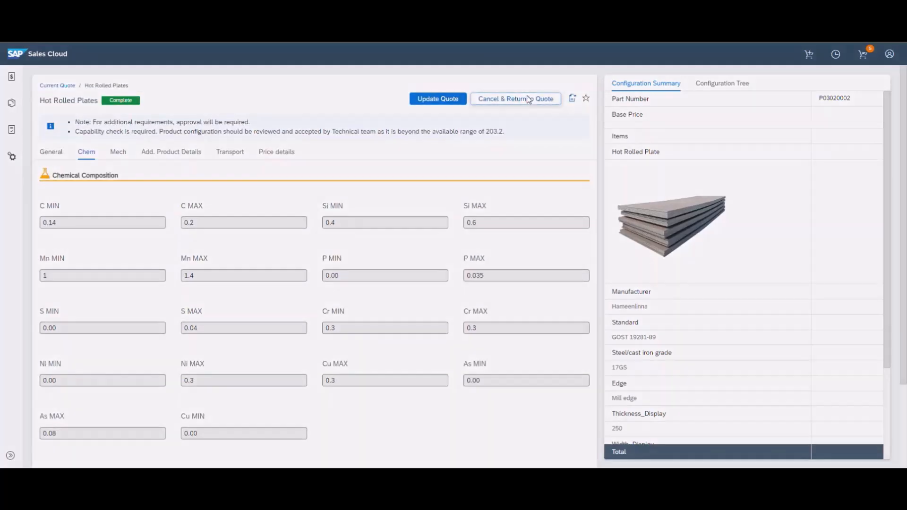
pyautogui.click(528, 99)
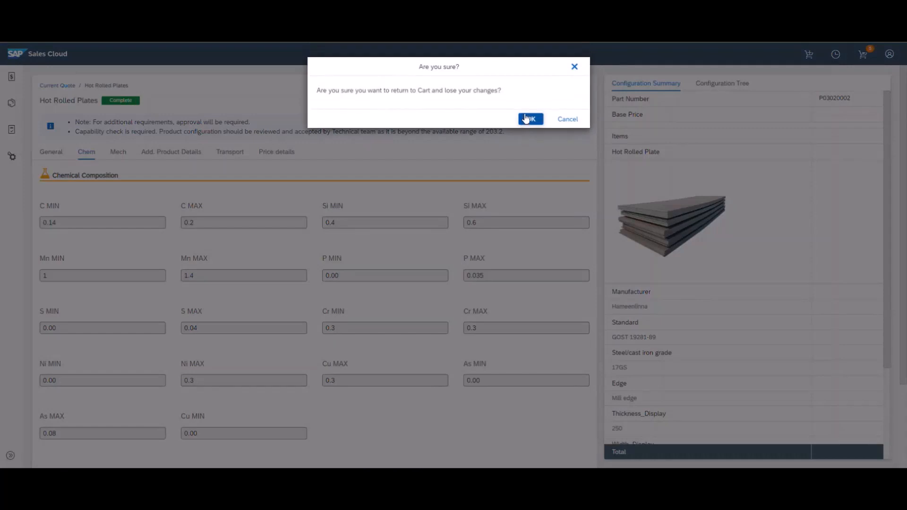
pyautogui.click(527, 116)
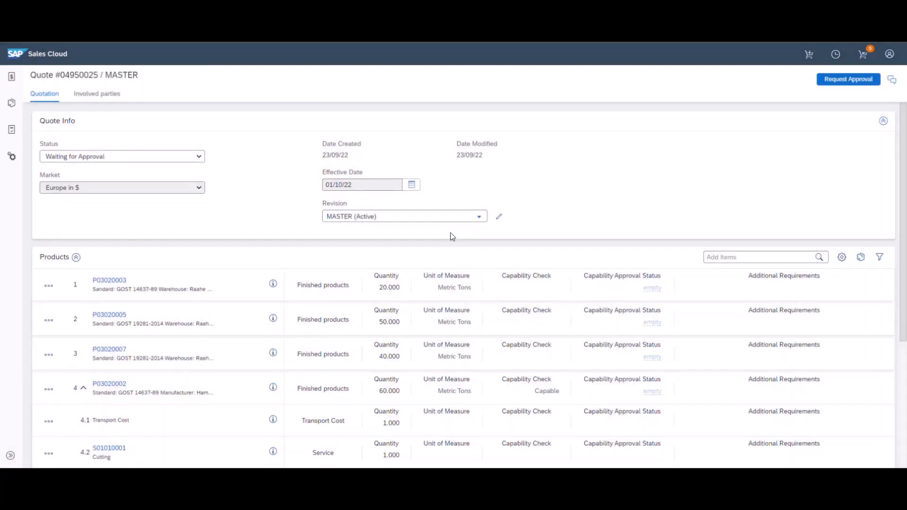
# Set item 5's Capability Approval Status to Approved
pyautogui.scroll(-3, 450, 233)
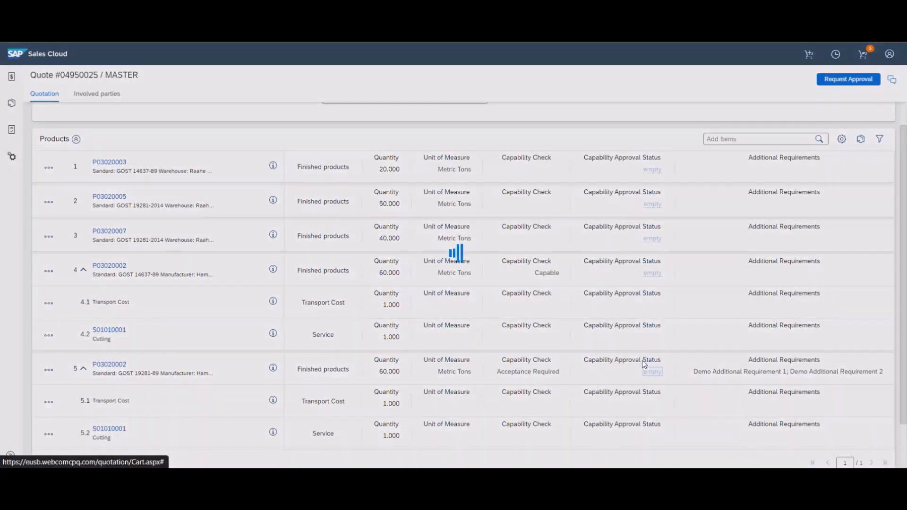
pyautogui.click(650, 372)
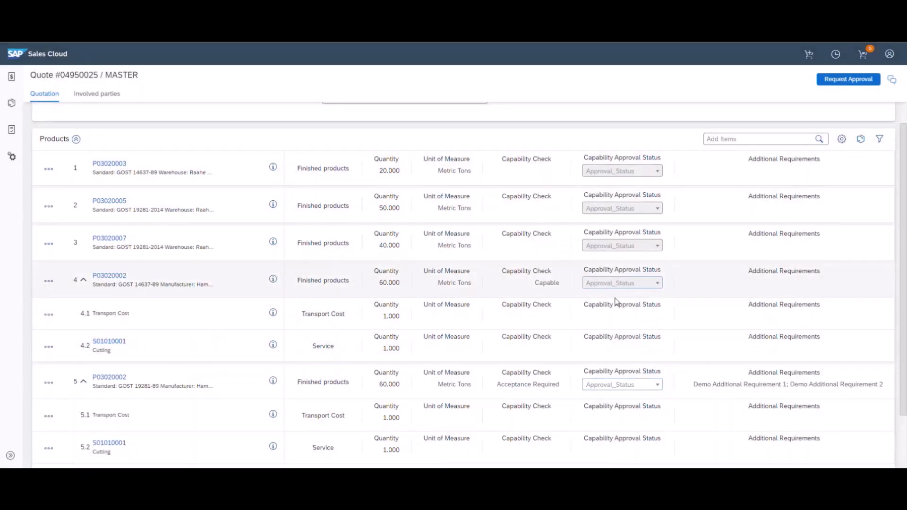
pyautogui.click(639, 384)
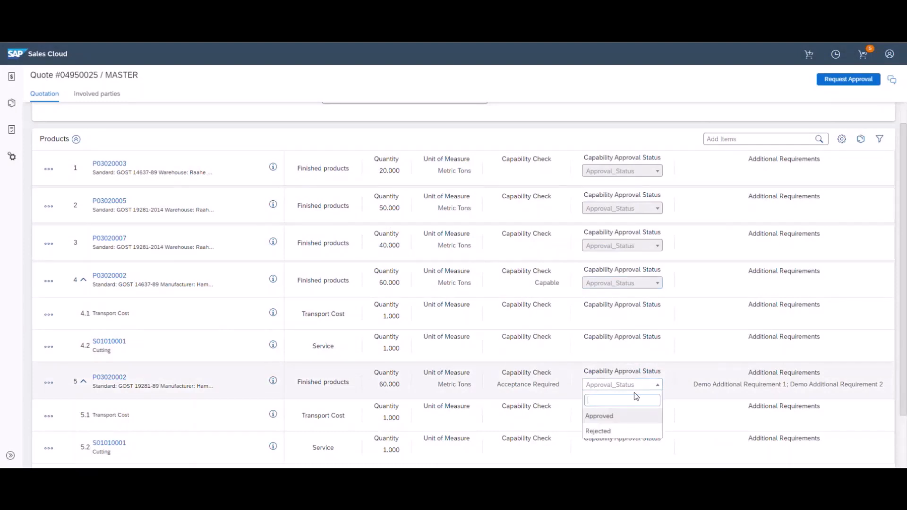
pyautogui.click(630, 415)
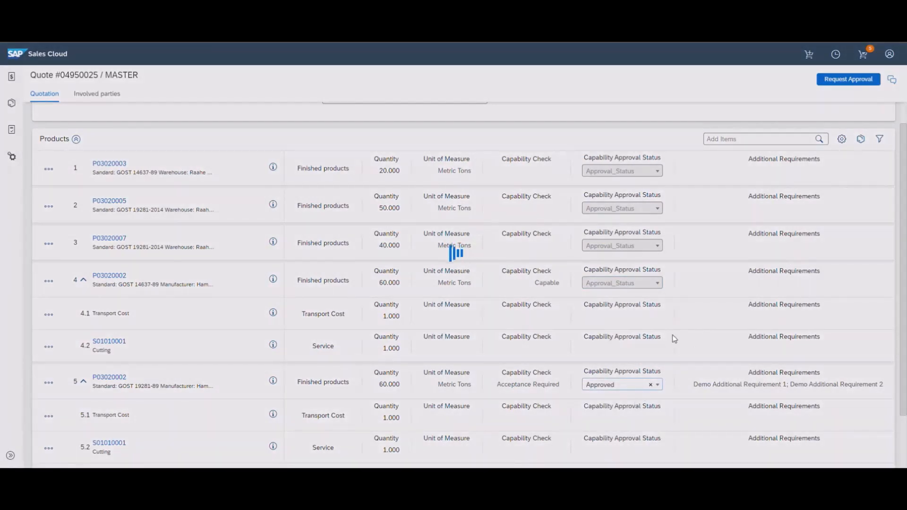
# Approve the quote's Capability Check rule with the comment 'Good to go'
pyautogui.scroll(3, 674, 339)
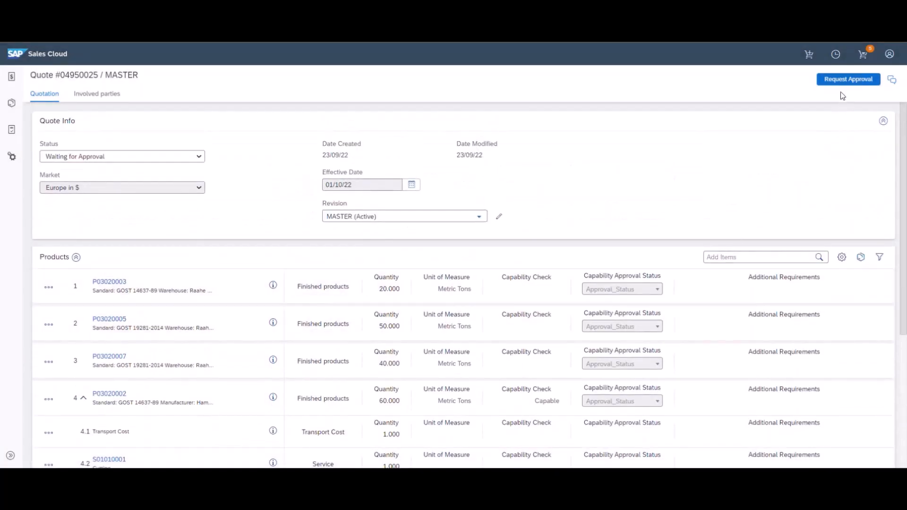
pyautogui.click(846, 79)
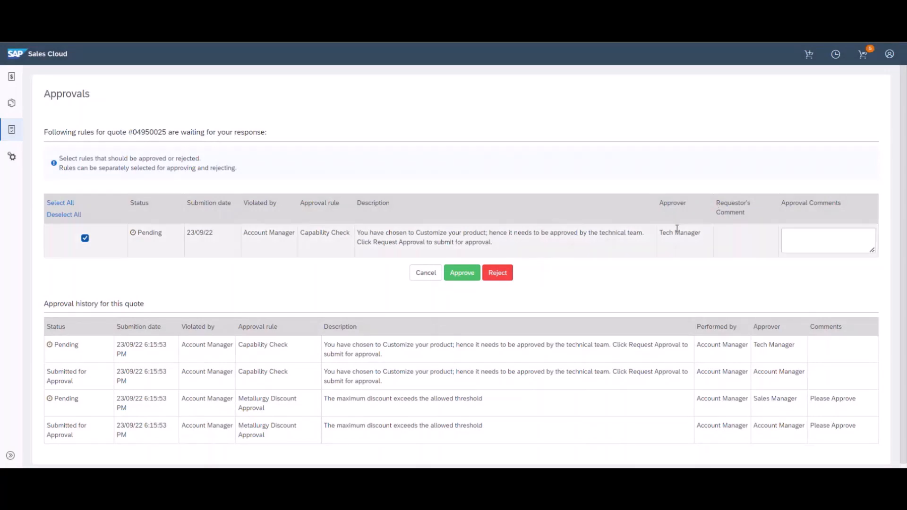
pyautogui.click(789, 232)
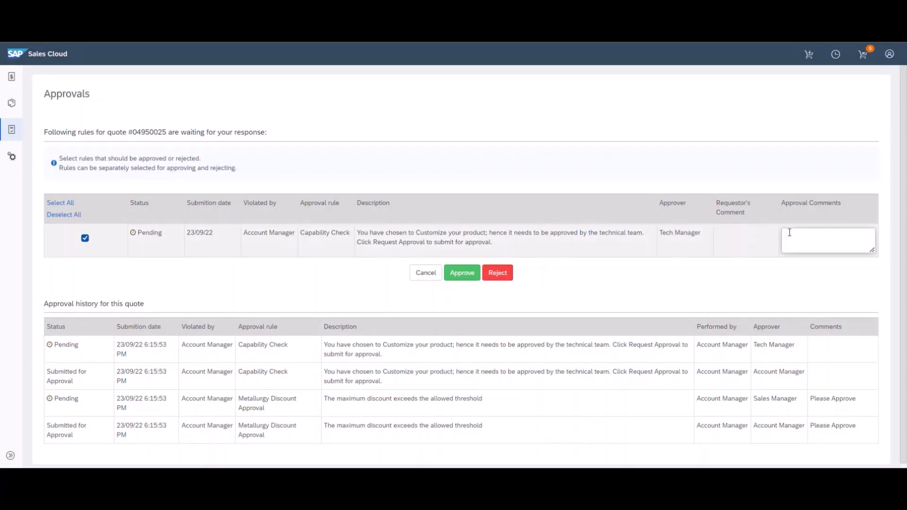
pyautogui.write('Good to go')
pyautogui.click(466, 278)
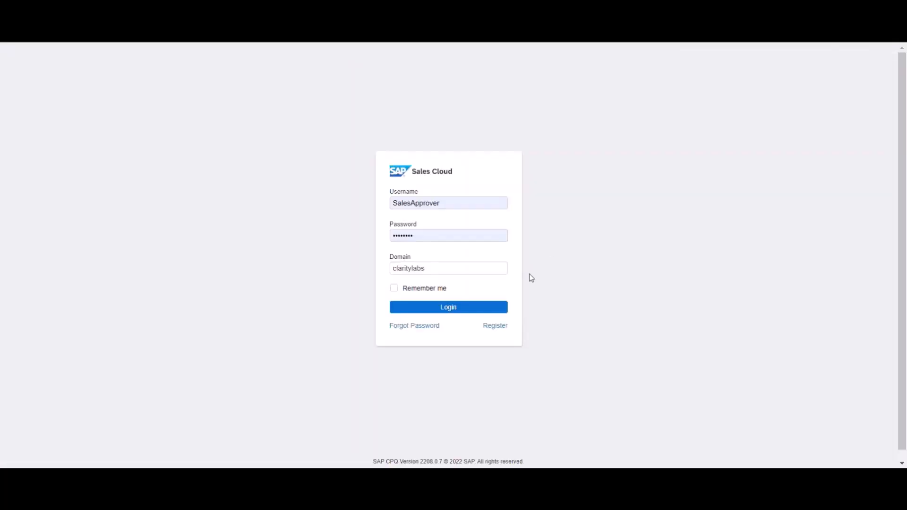
# Sign in as the sales approver, confirm the signed-in user, and open quote 04950025
pyautogui.click(484, 308)
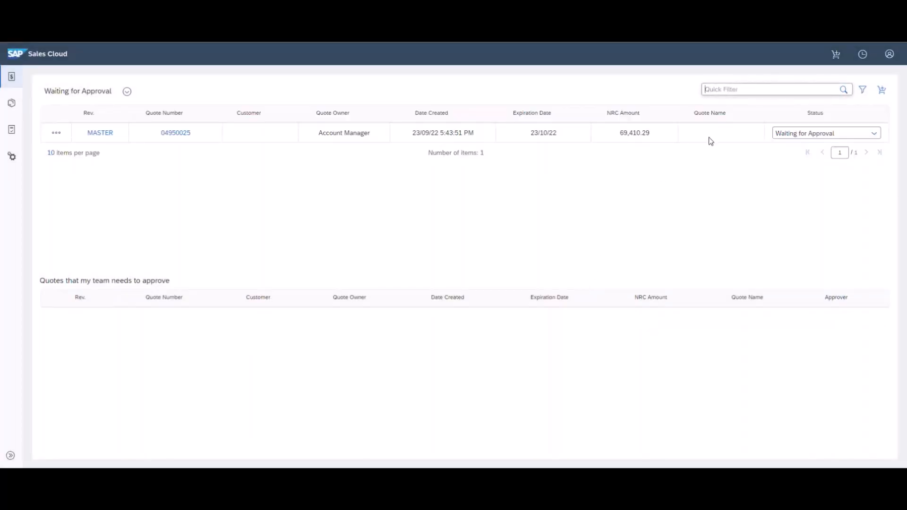
pyautogui.click(887, 60)
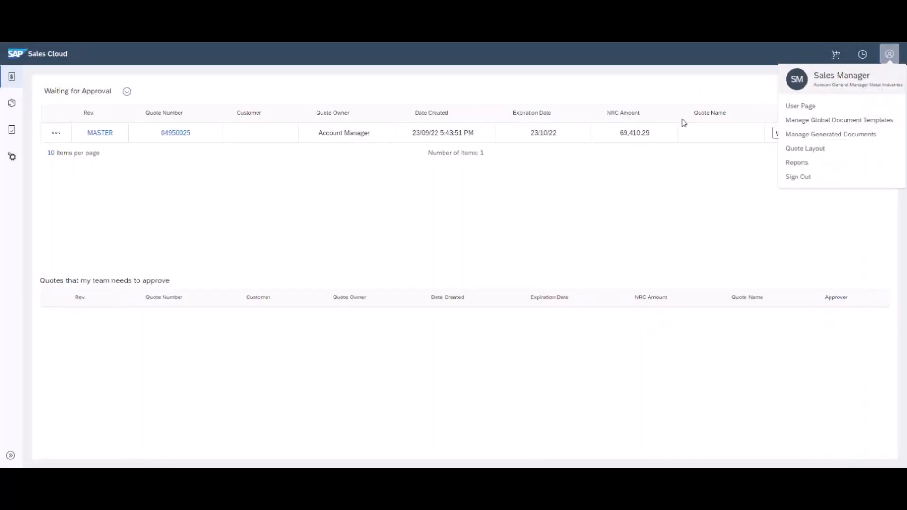
pyautogui.click(234, 171)
pyautogui.click(176, 134)
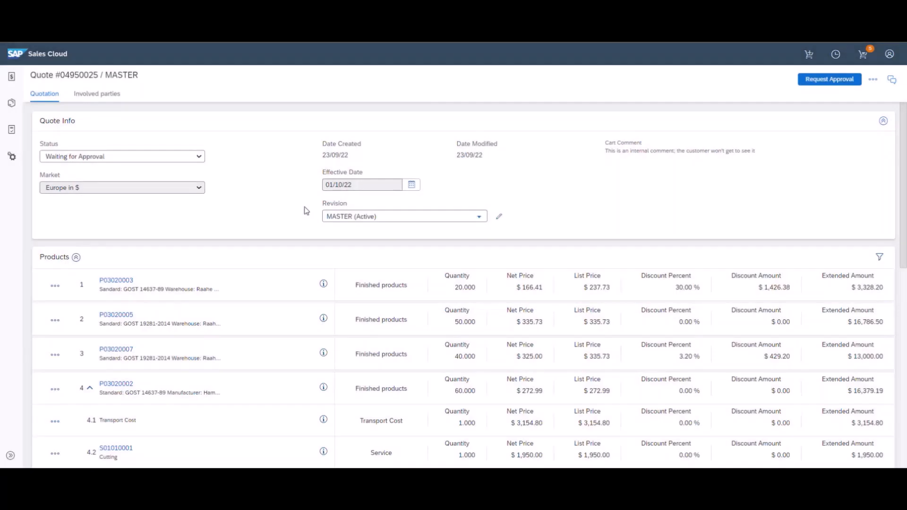
# Approve the pending Metallurgy Discount Approval rule and dismiss the quote-approved confirmation
pyautogui.scroll(-2, 589, 199)
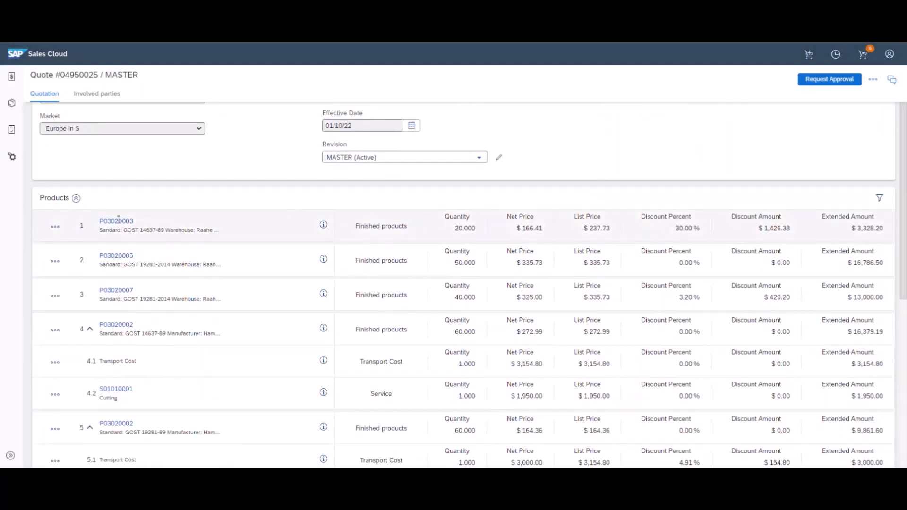
pyautogui.doubleClick(123, 325)
pyautogui.click(150, 328)
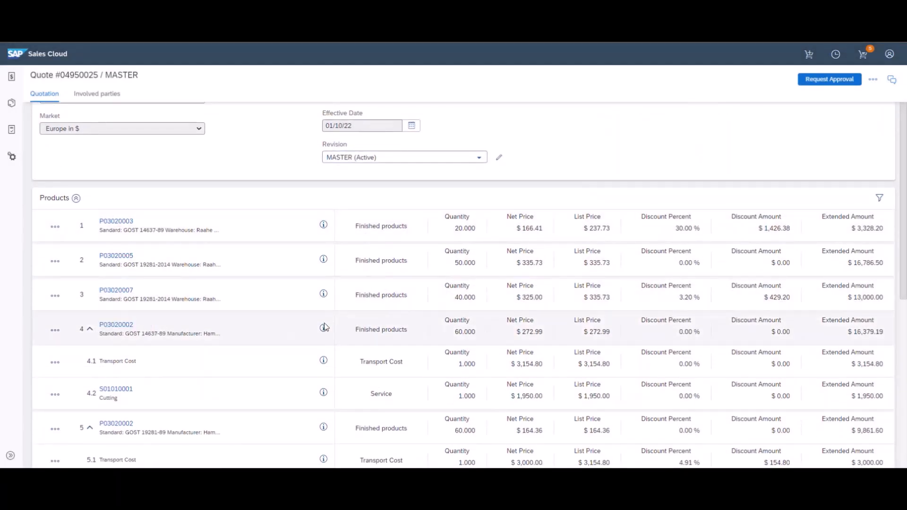
pyautogui.scroll(-5, 525, 314)
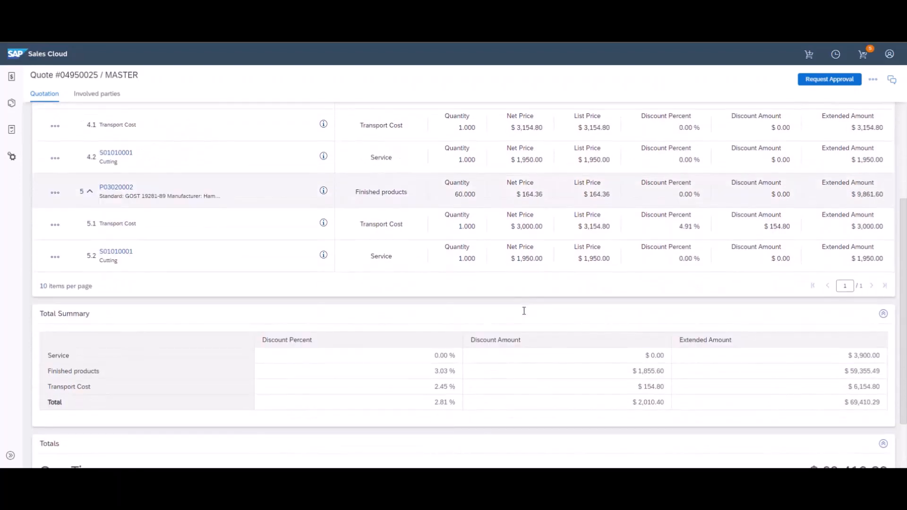
pyautogui.scroll(6, 524, 310)
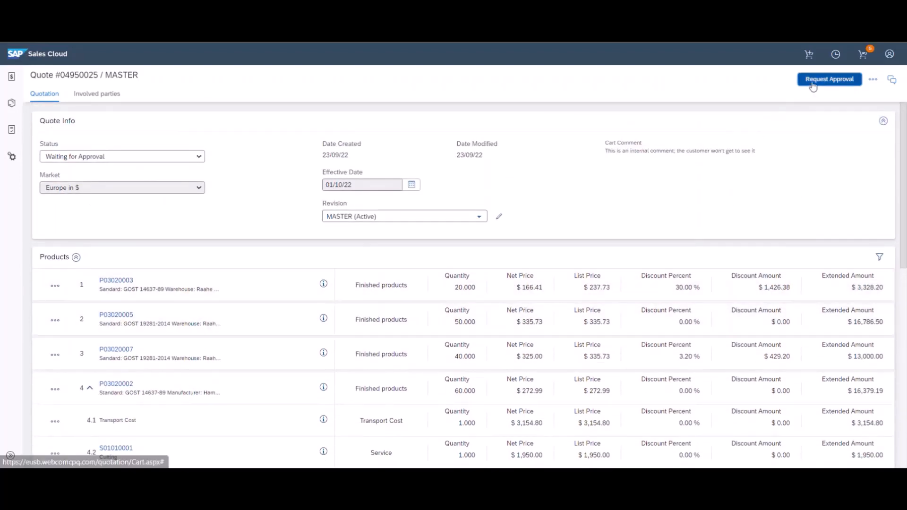
pyautogui.click(812, 84)
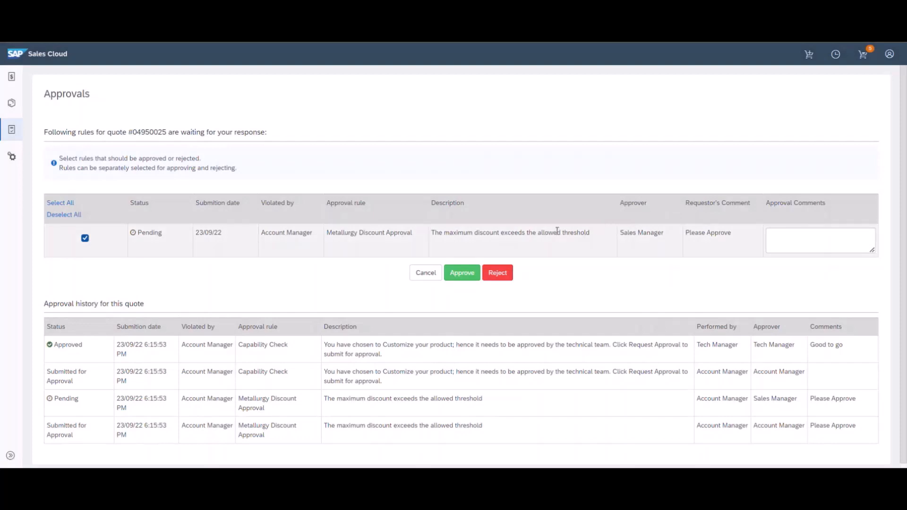
pyautogui.click(462, 273)
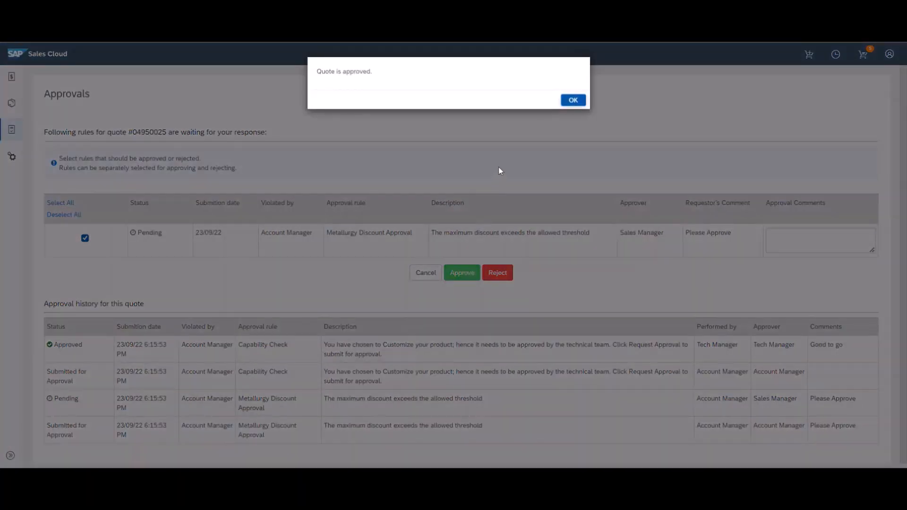
pyautogui.click(573, 101)
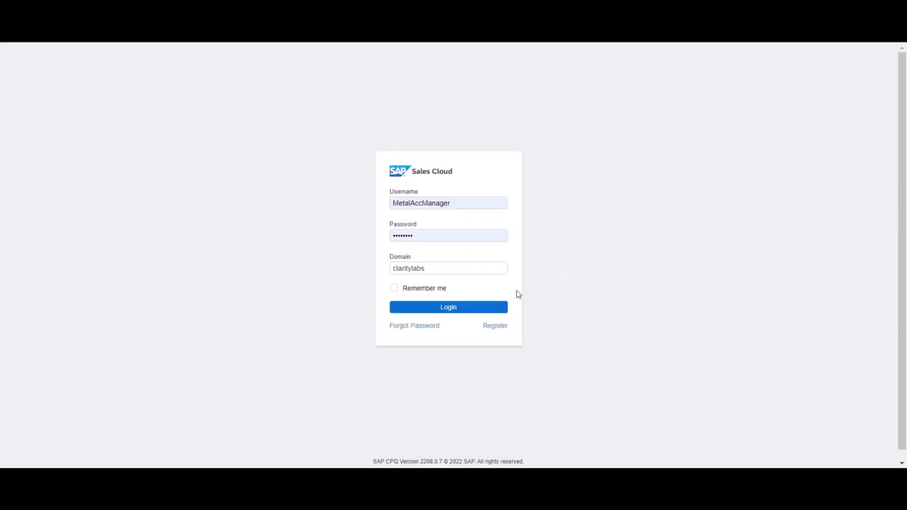
# Log in as the account manager and reopen the Approved quote at the top of My Quotes
pyautogui.click(492, 308)
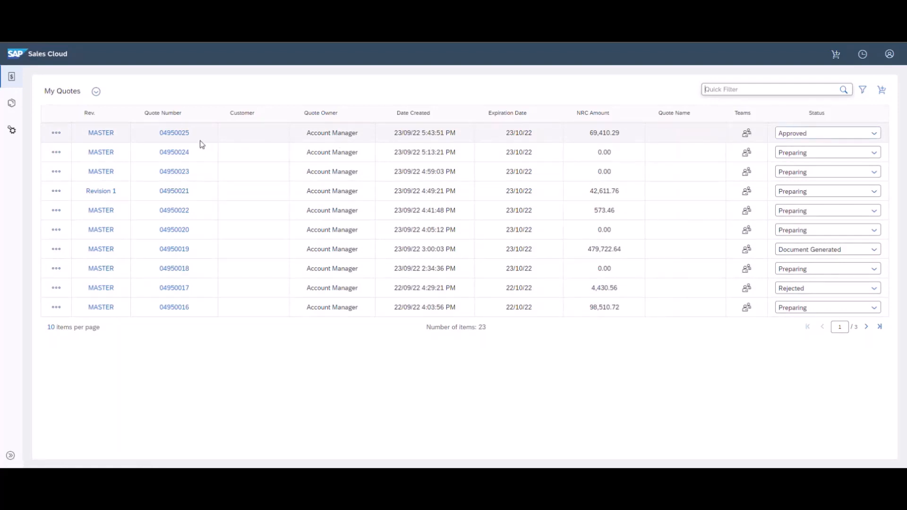
pyautogui.click(178, 137)
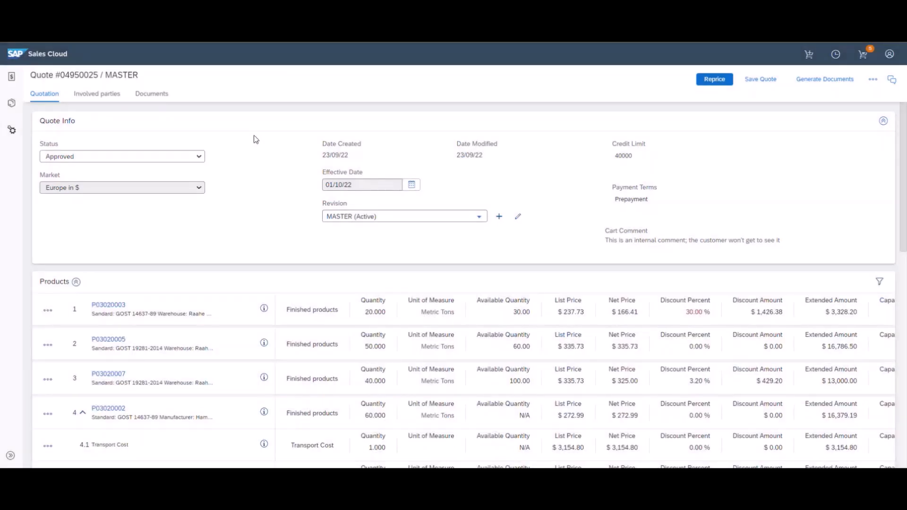
# Review the approved quote's product lines and Total Summary, then bring up Generate Documents
pyautogui.scroll(-3, 254, 139)
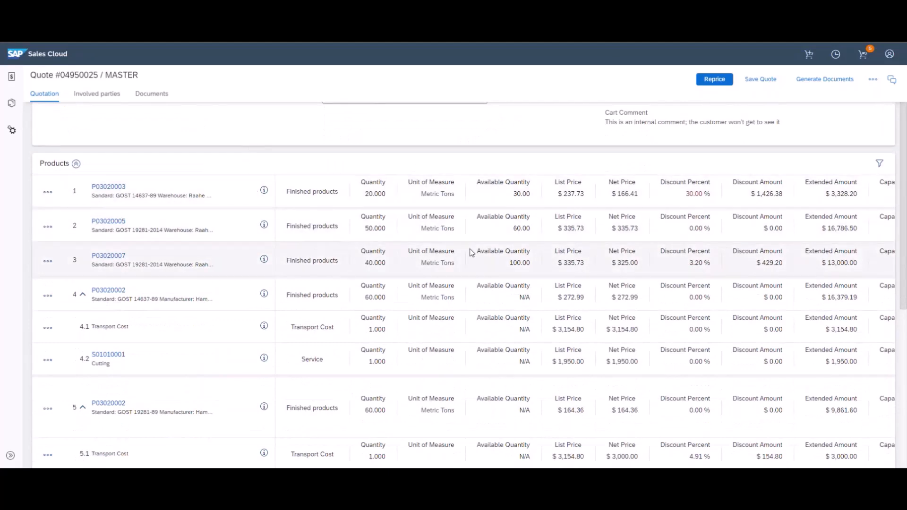
pyautogui.scroll(-5, 475, 252)
pyautogui.scroll(-1, 483, 251)
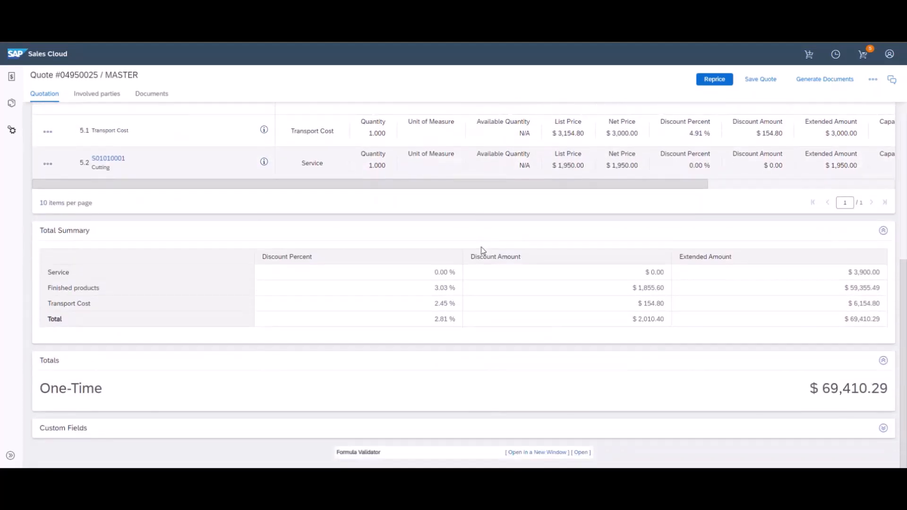
pyautogui.scroll(4, 483, 251)
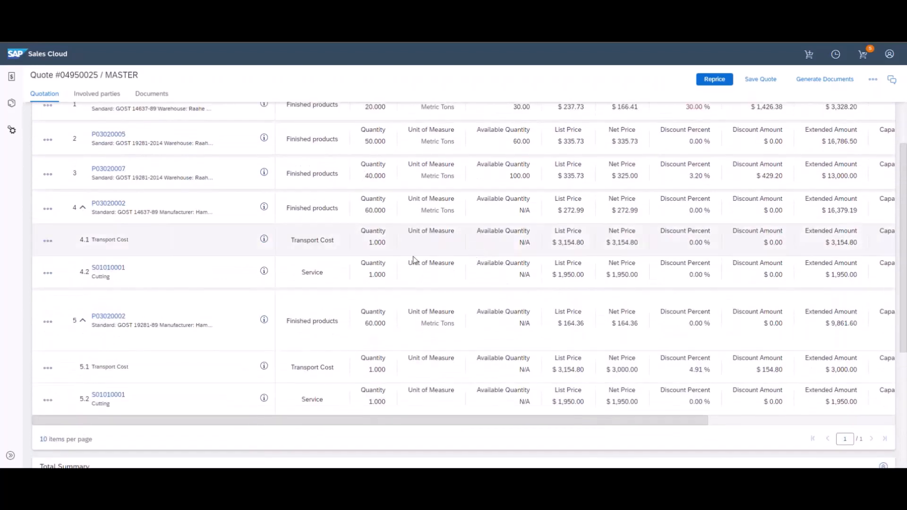
pyautogui.doubleClick(112, 314)
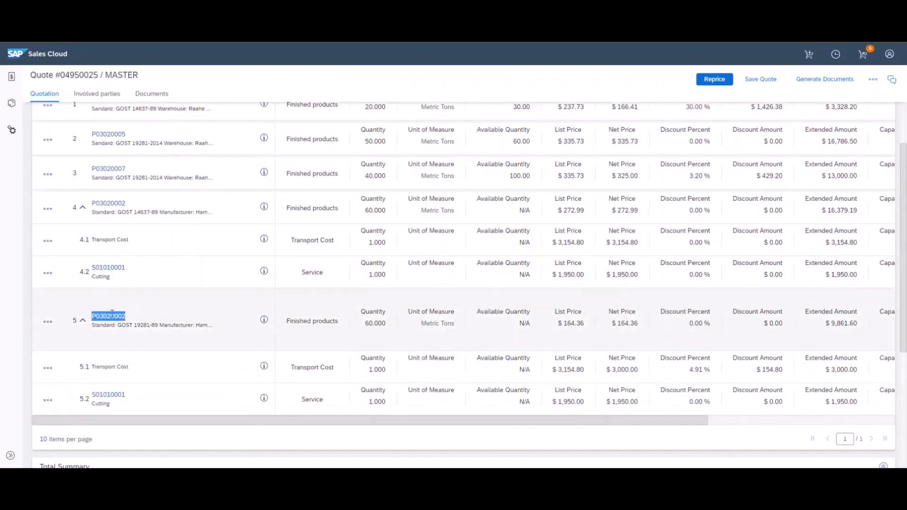
pyautogui.click(153, 317)
pyautogui.scroll(4, 551, 307)
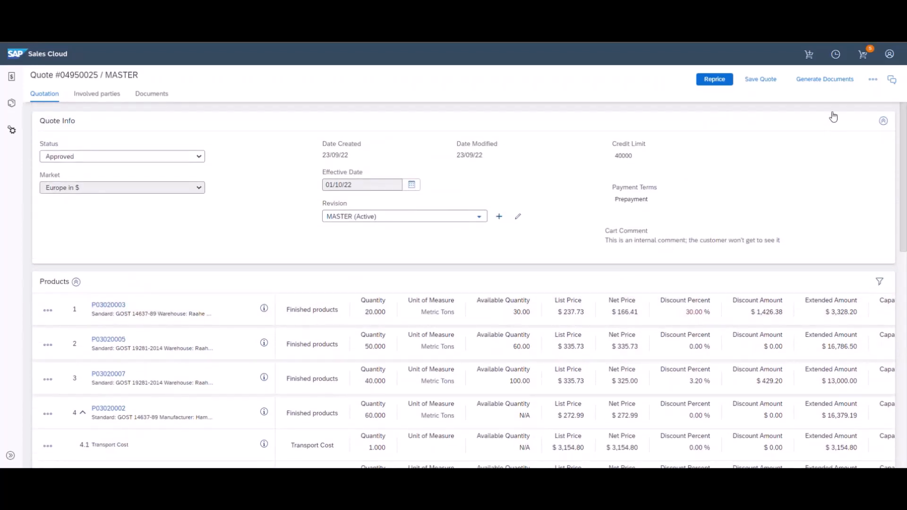
pyautogui.click(834, 84)
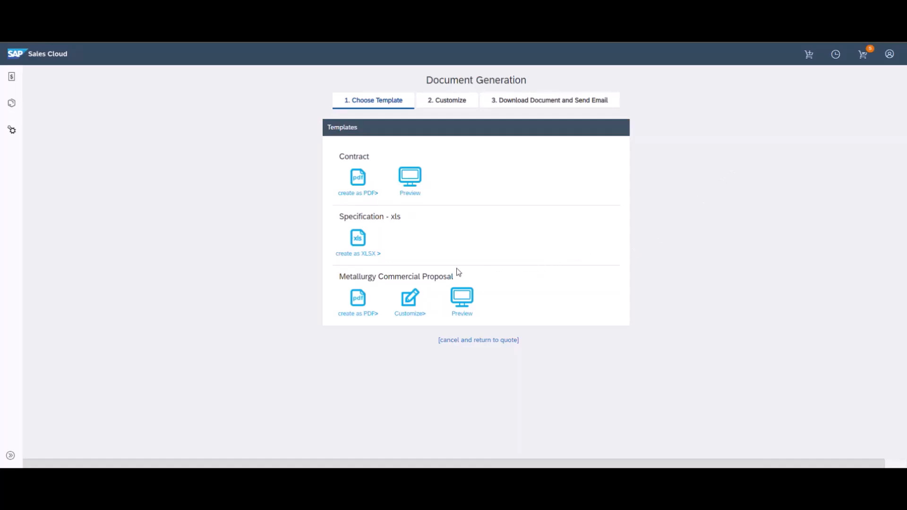
# Customize the Metallurgy Commercial Proposal, keeping the Cover Letter and Appendix A order unchanged
pyautogui.click(416, 312)
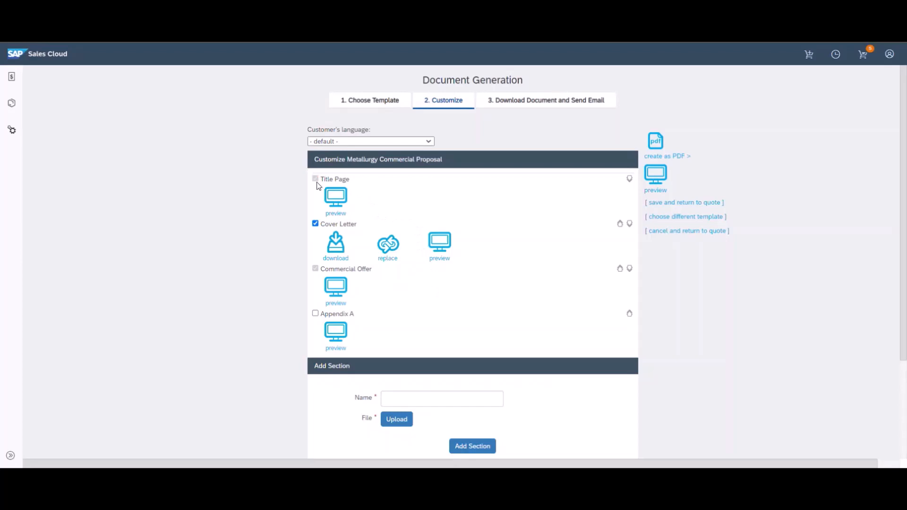
pyautogui.click(316, 225)
pyautogui.click(315, 226)
pyautogui.click(397, 256)
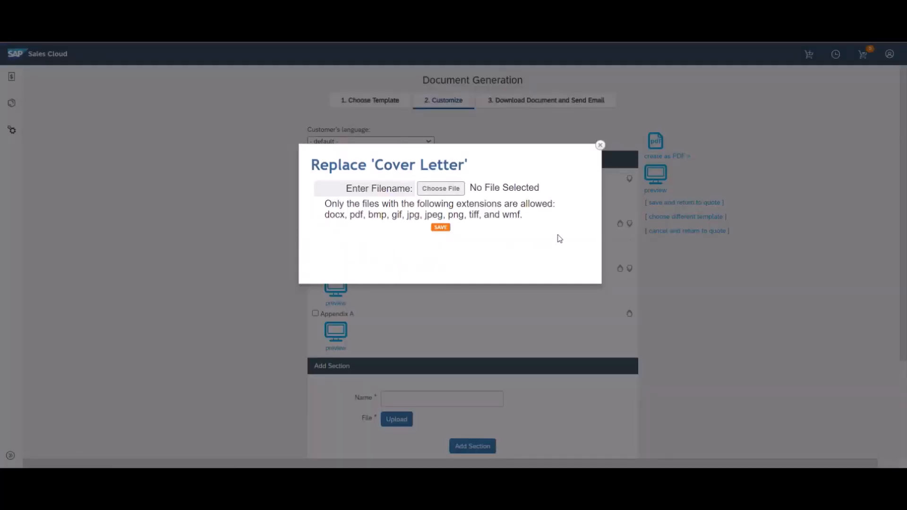
pyautogui.click(600, 144)
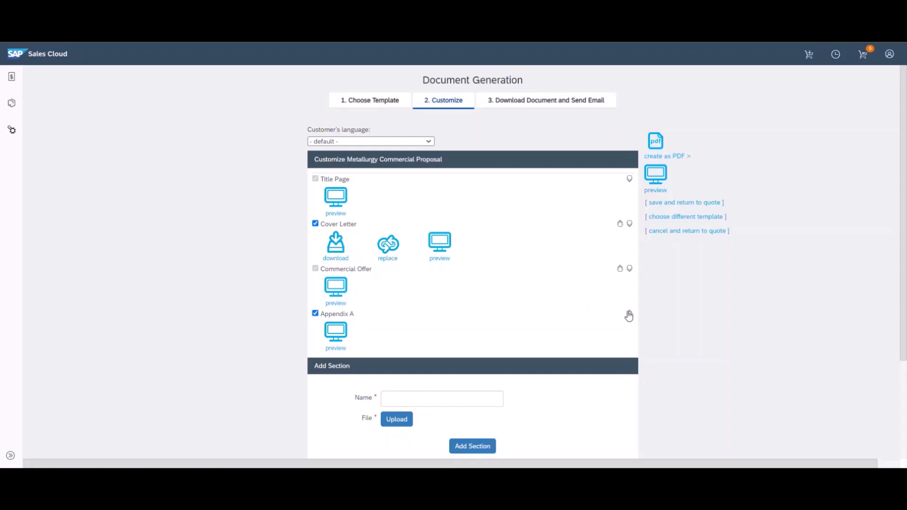
pyautogui.click(630, 313)
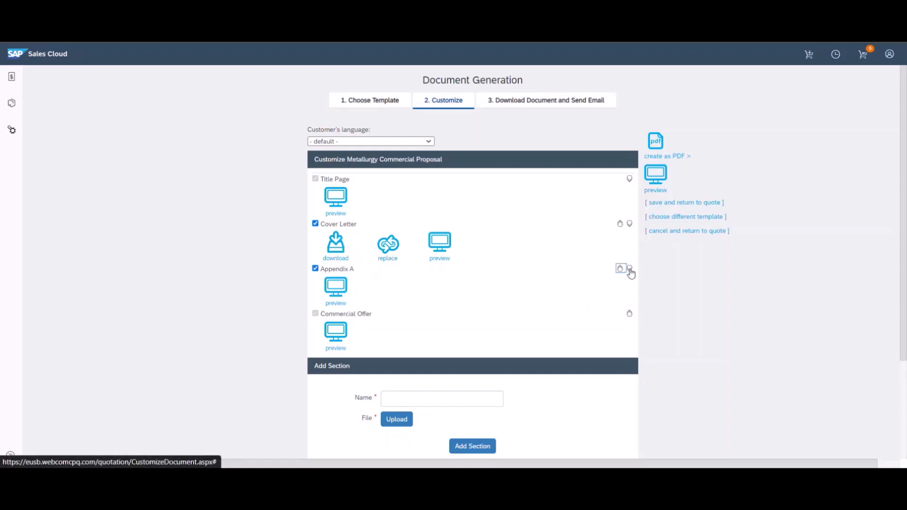
pyautogui.click(630, 269)
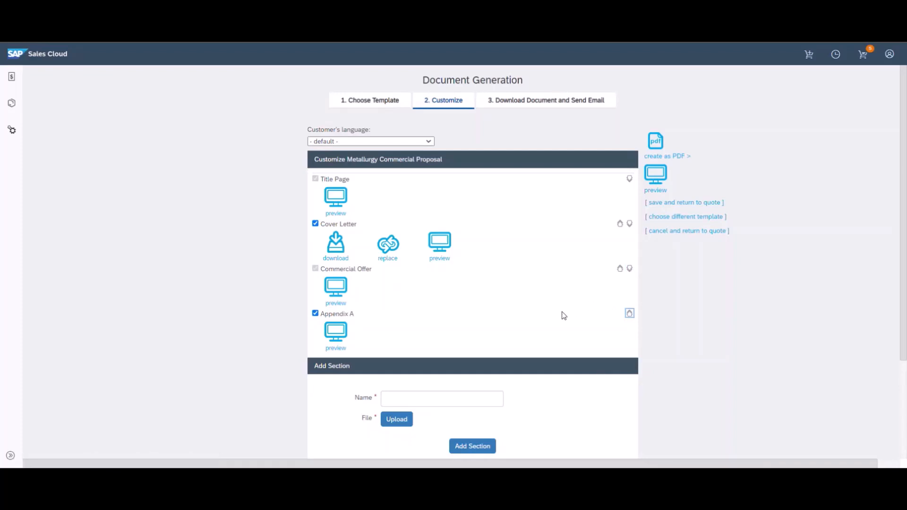
# Set Print Line Items to No and create the customized proposal as PDF
pyautogui.scroll(-3, 556, 311)
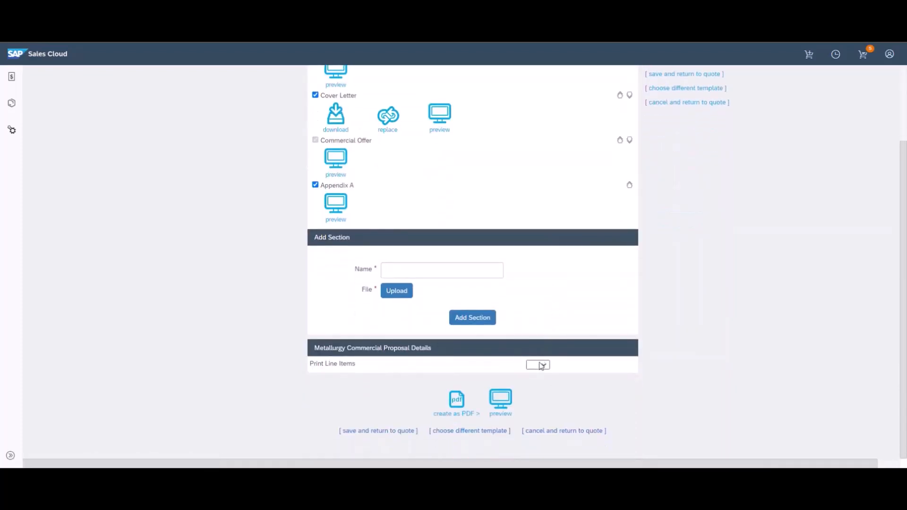
pyautogui.click(541, 368)
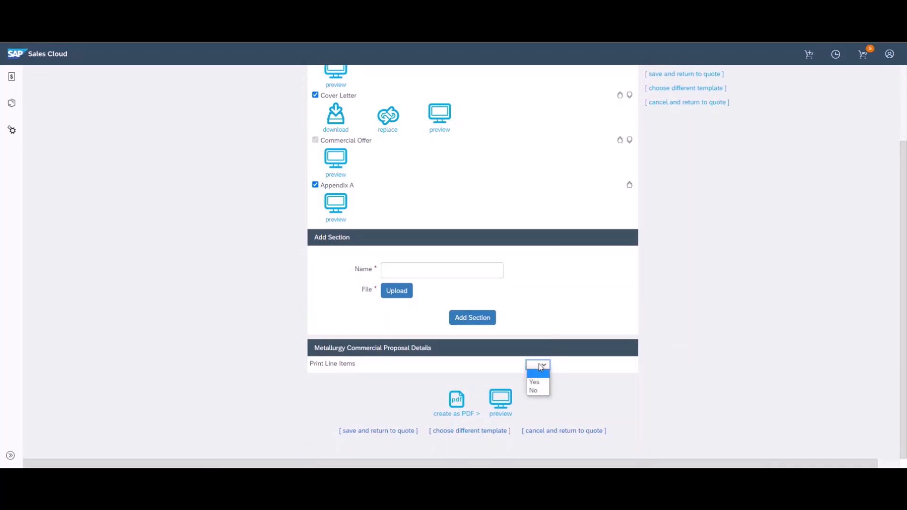
pyautogui.click(539, 392)
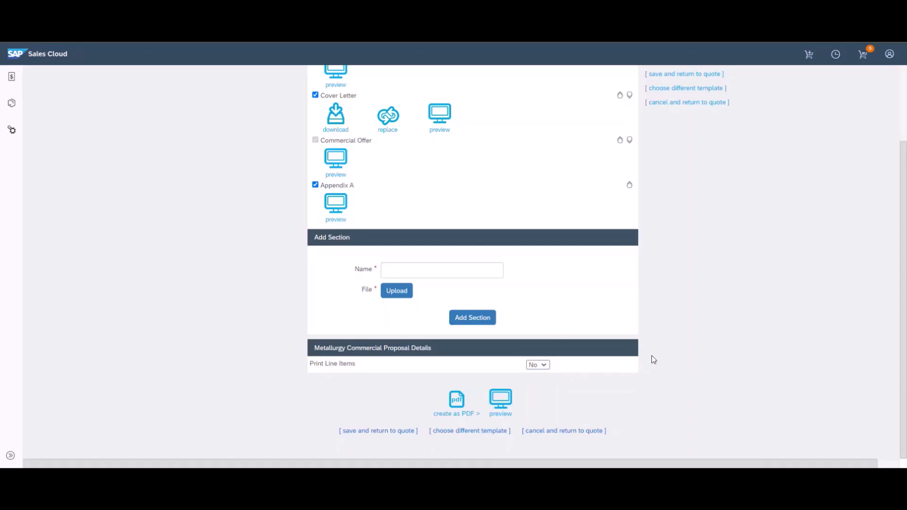
pyautogui.scroll(3, 652, 356)
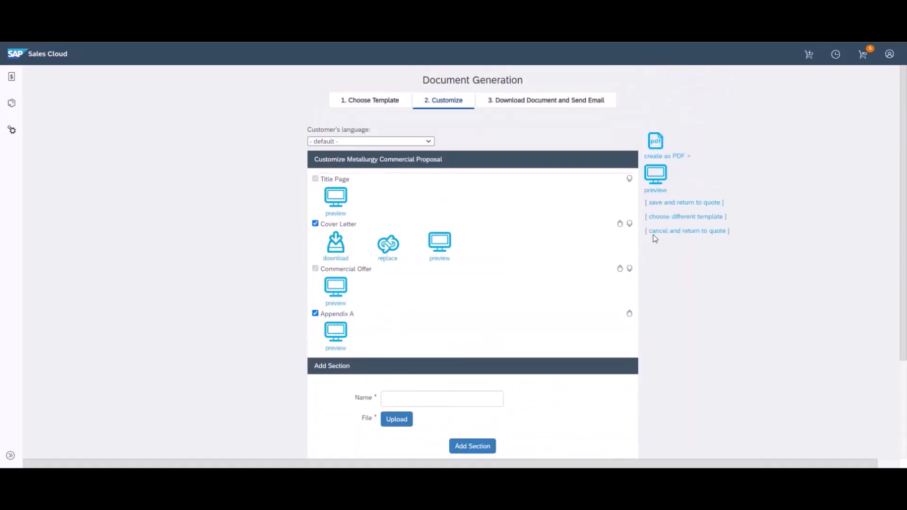
pyautogui.click(654, 157)
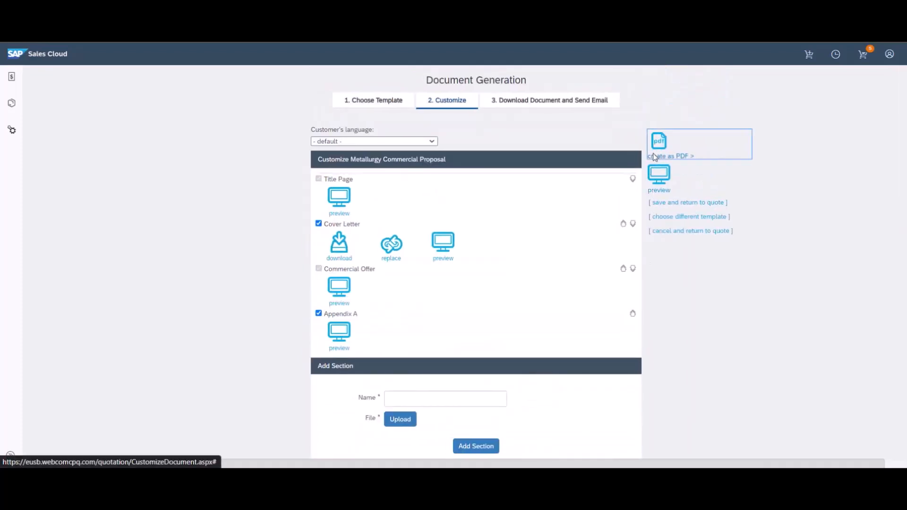
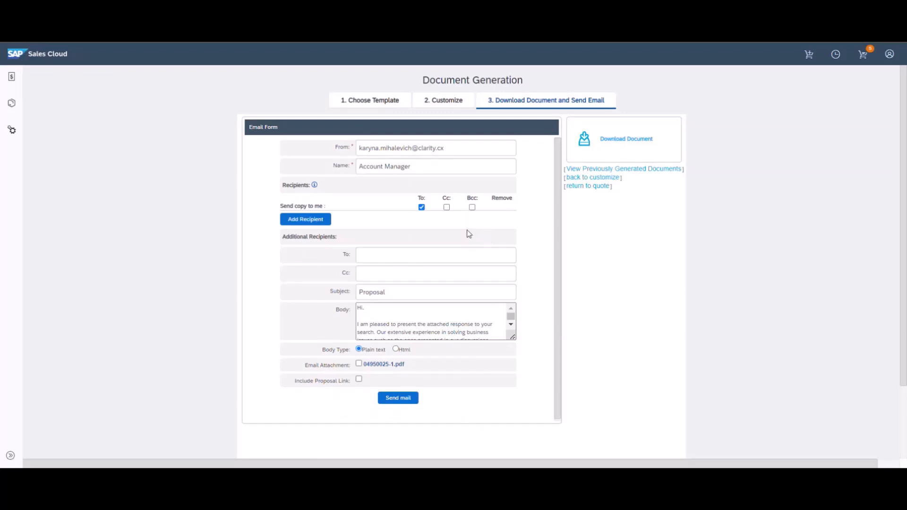
# Send the Proposal email to an extra recipient's address with 04950025-1.pdf attached and no proposal link
pyautogui.click(458, 252)
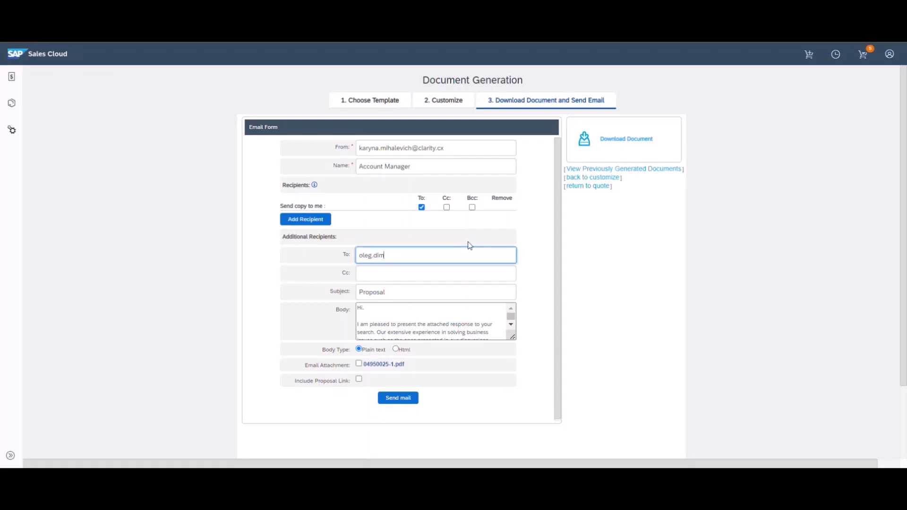
pyautogui.click(358, 365)
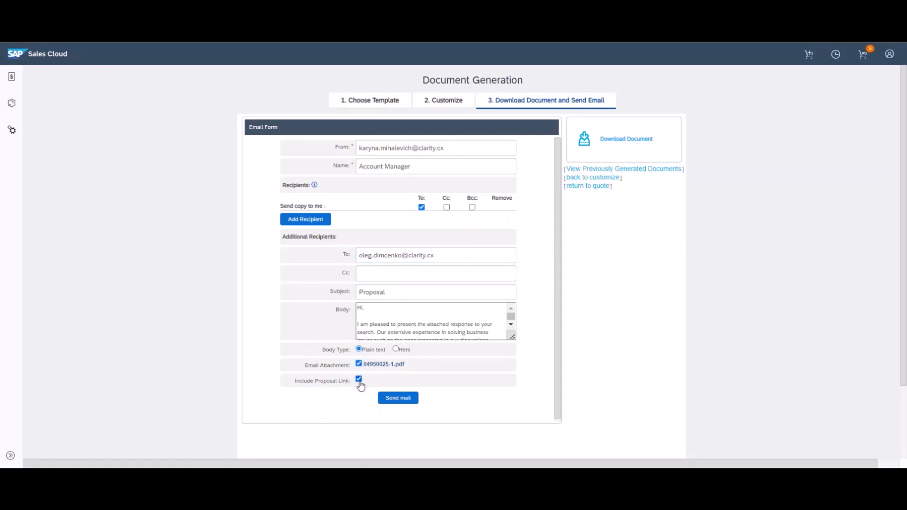
pyautogui.click(361, 381)
pyautogui.click(403, 398)
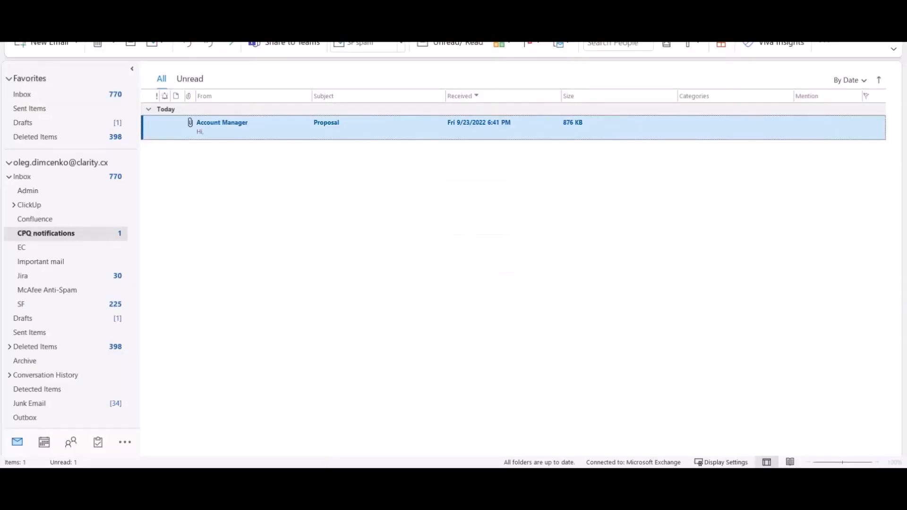
# Open the received Proposal email in Outlook and launch its 04950025-1.pdf attachment
pyautogui.doubleClick(305, 137)
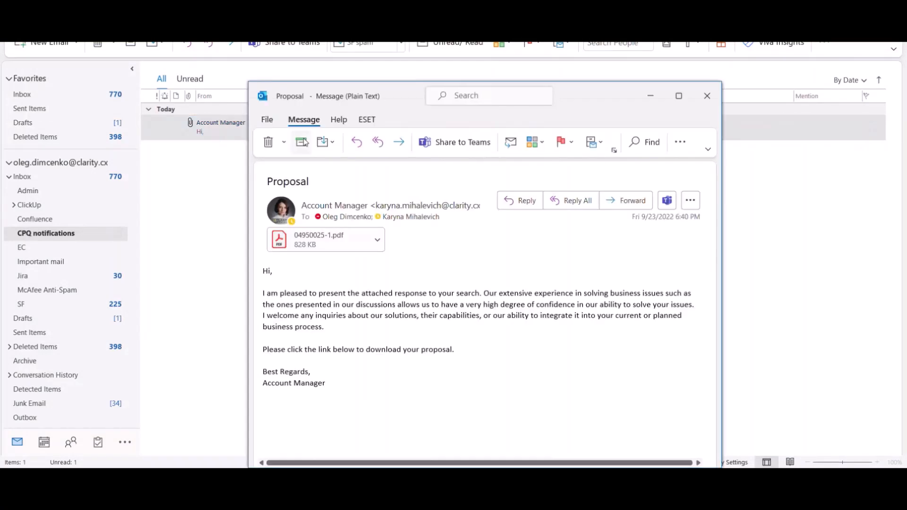
pyautogui.click(377, 240)
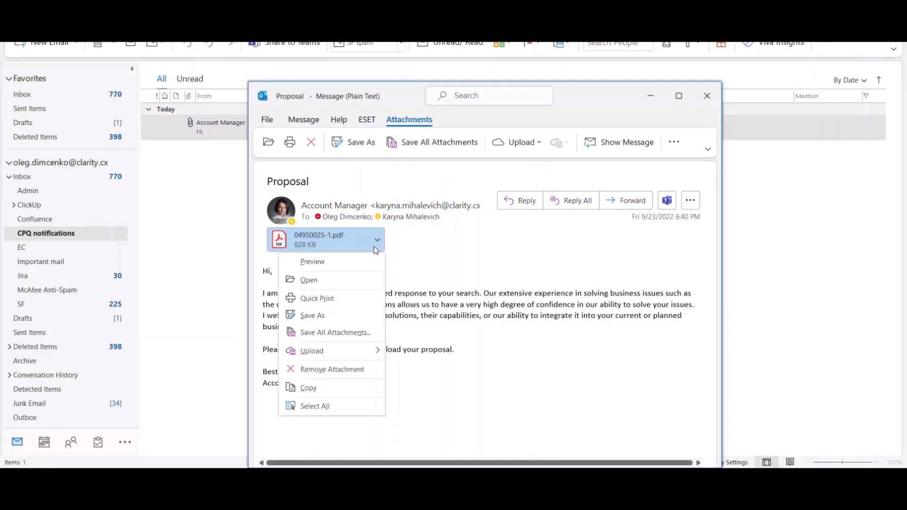
pyautogui.click(376, 282)
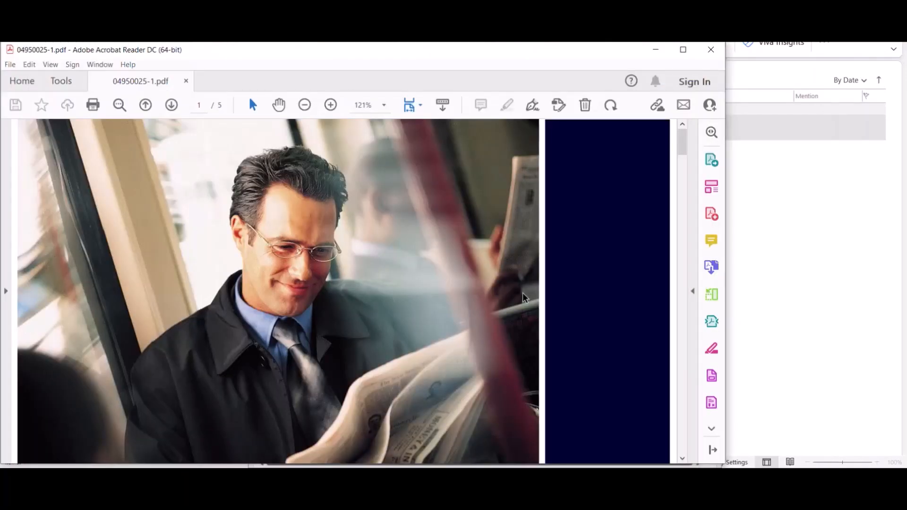
# Scroll through the PDF's cover page and page 2 Cover Letter to page 3's Commercial Details
pyautogui.scroll(-2, 524, 298)
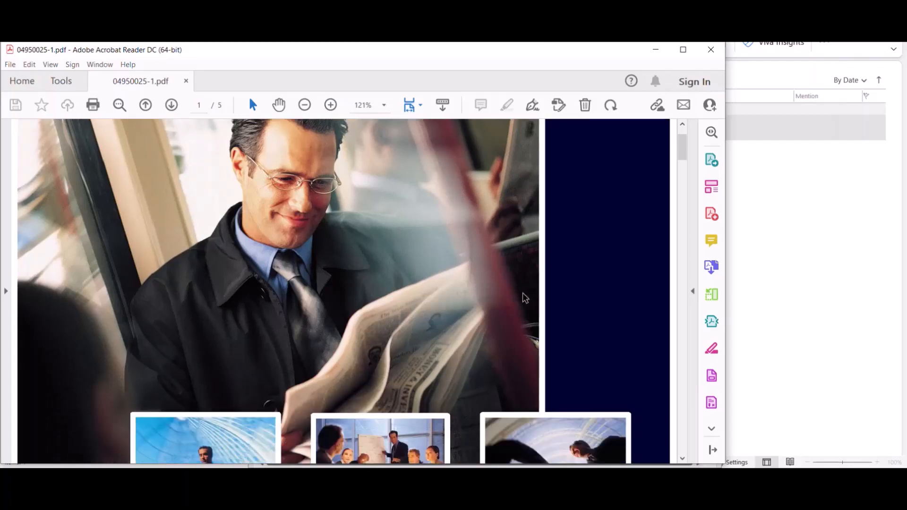
pyautogui.scroll(-6, 524, 297)
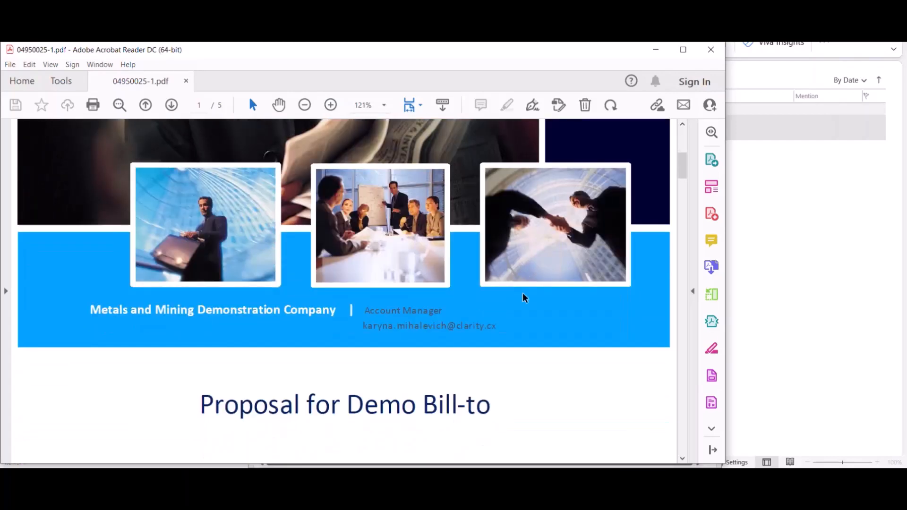
pyautogui.scroll(-3, 524, 298)
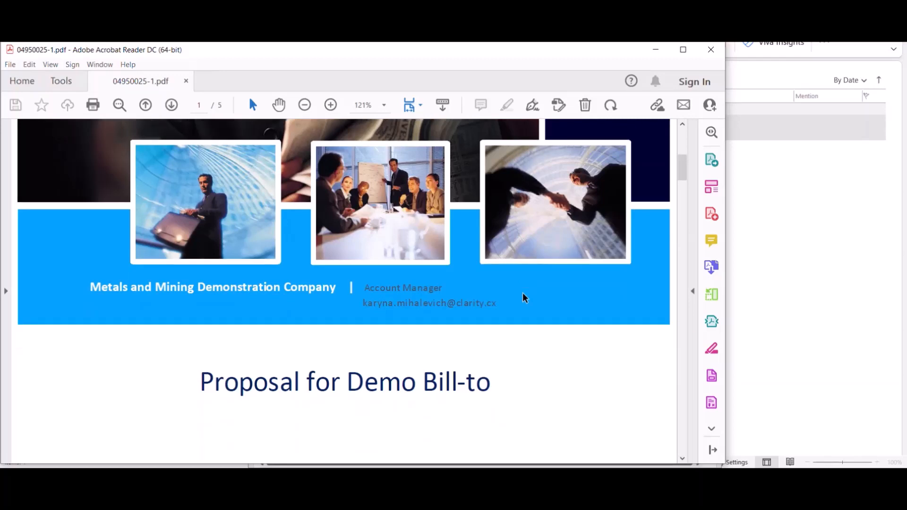
pyautogui.scroll(-1, 524, 297)
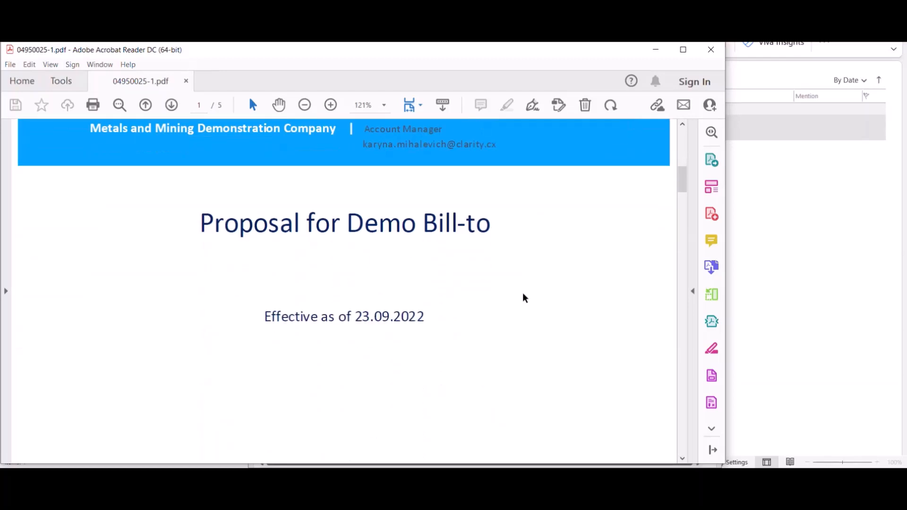
pyautogui.scroll(-10, 524, 297)
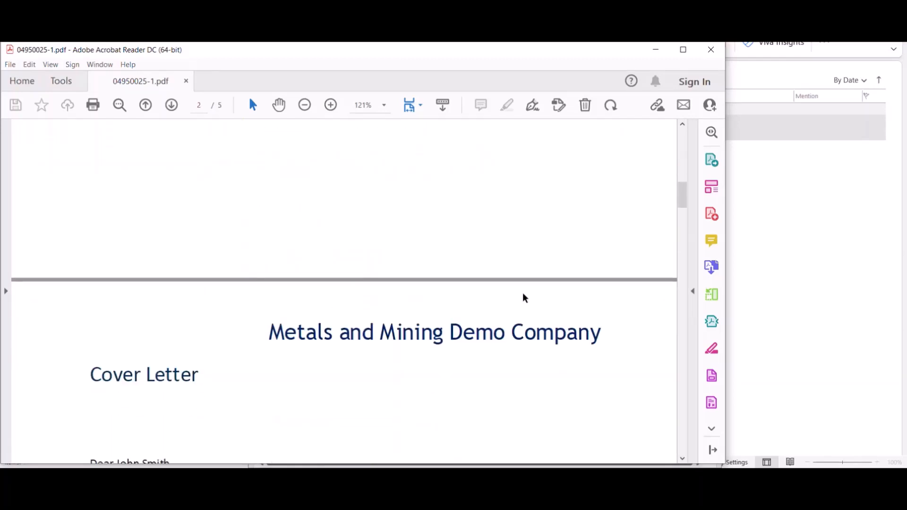
pyautogui.scroll(-2, 523, 295)
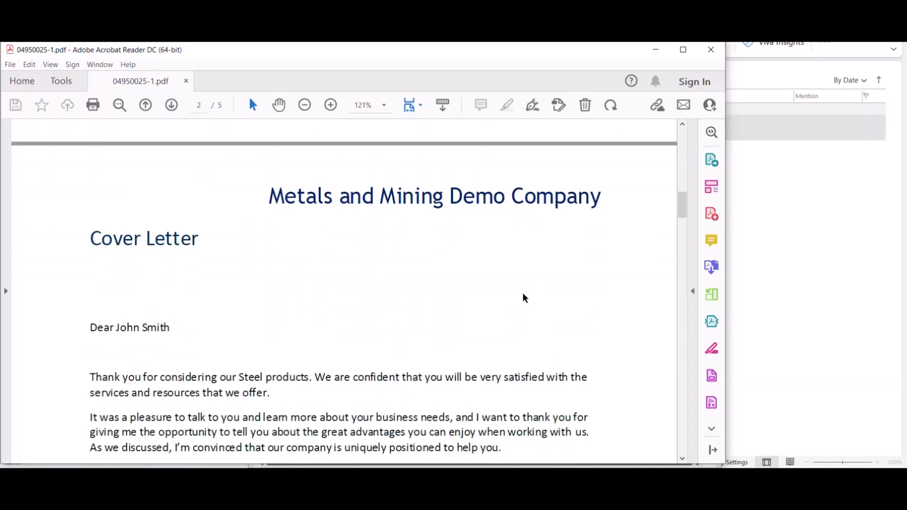
pyautogui.scroll(-1, 524, 298)
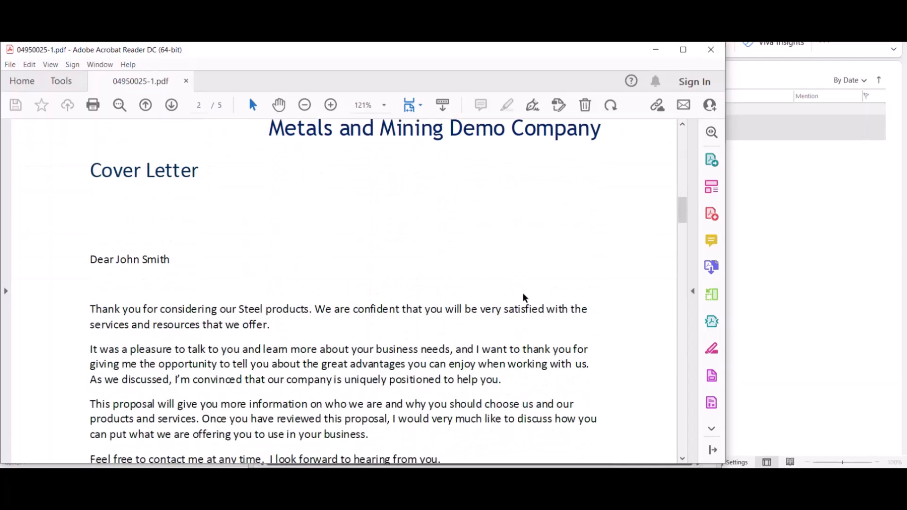
pyautogui.scroll(-3, 525, 298)
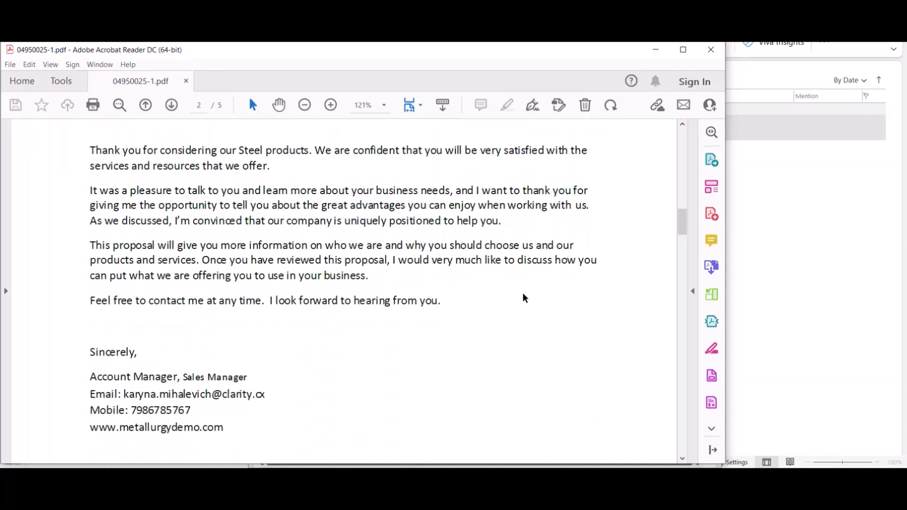
pyautogui.scroll(-2, 525, 299)
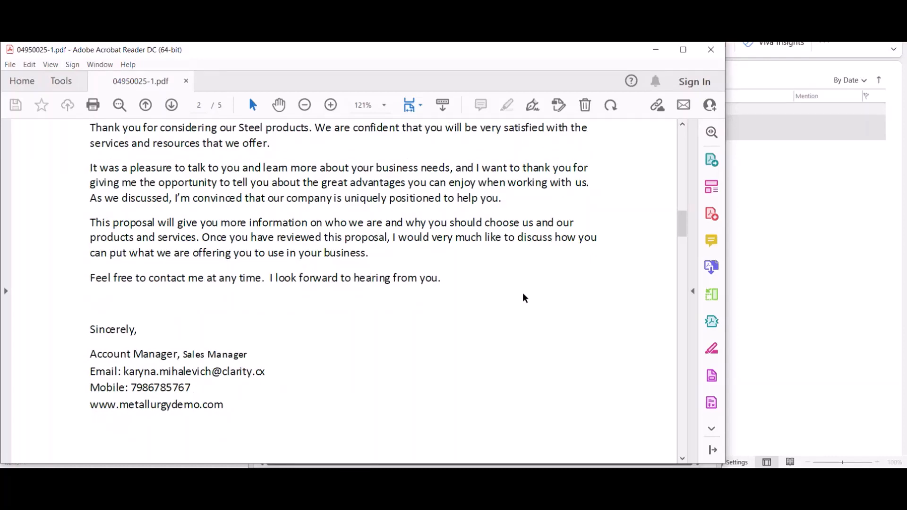
pyautogui.scroll(-6, 525, 298)
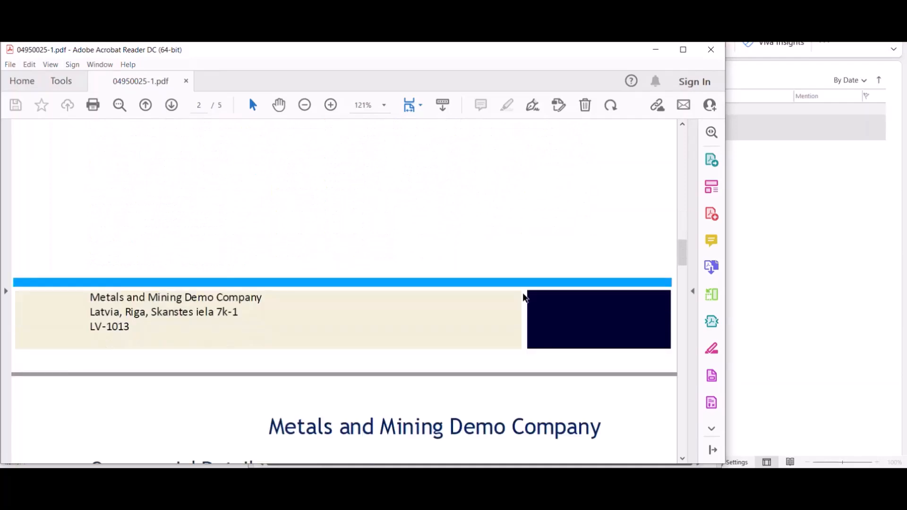
pyautogui.scroll(-5, 525, 298)
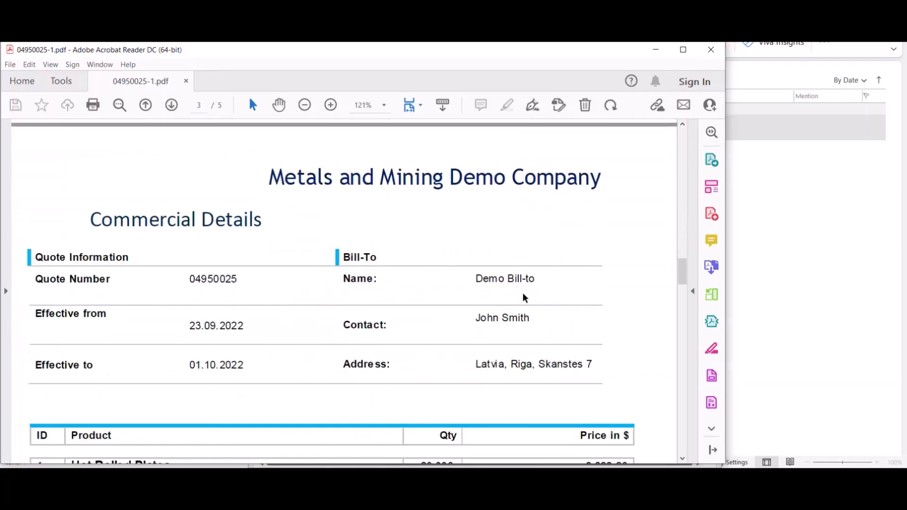
# Scroll through the Hot Rolled Plates lines and 69,410.29 total to page 5's Appendix A composition table
pyautogui.scroll(-1, 525, 299)
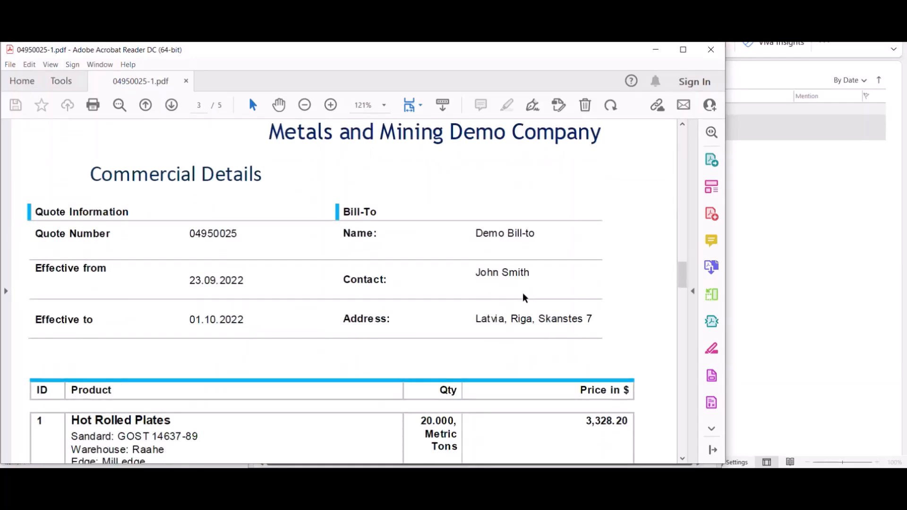
pyautogui.scroll(-3, 524, 297)
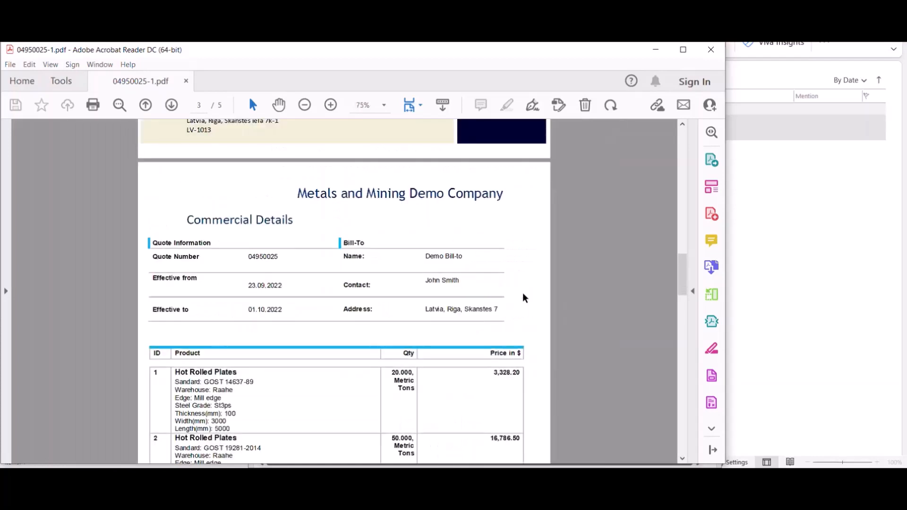
pyautogui.scroll(-1, 524, 298)
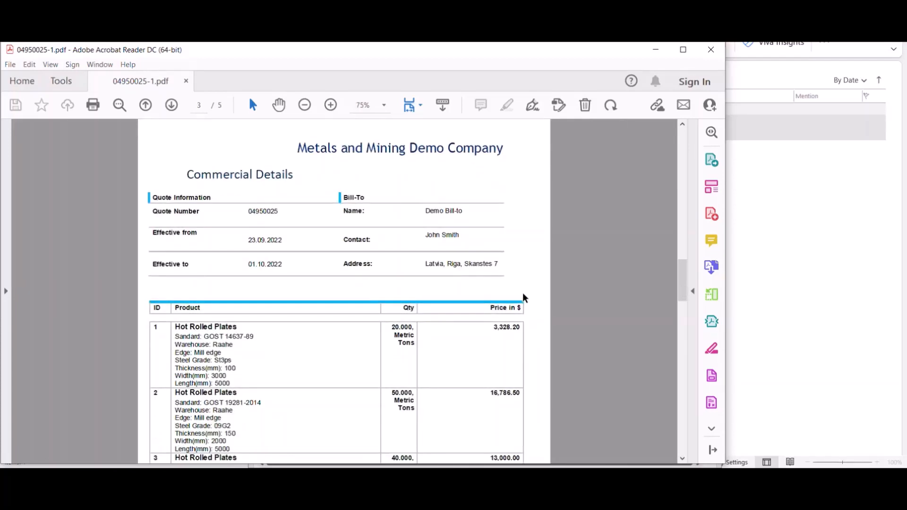
pyautogui.scroll(-1, 582, 349)
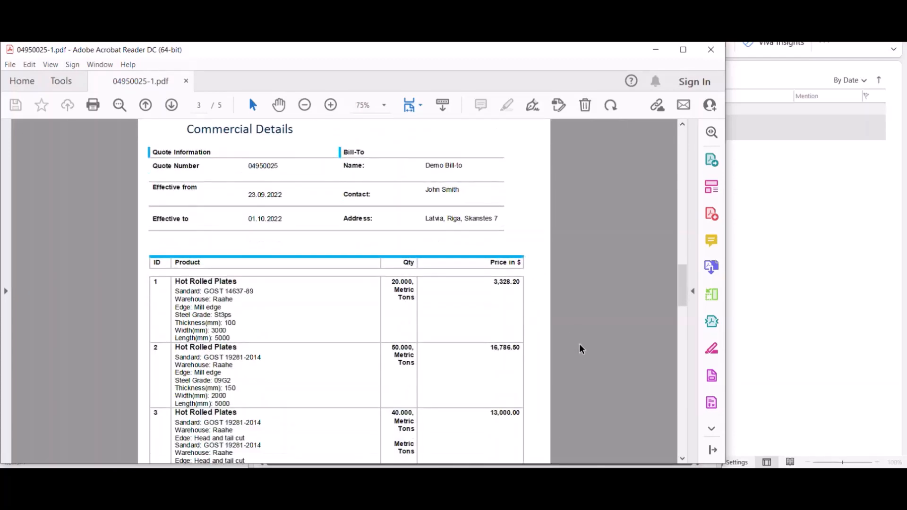
pyautogui.scroll(-2, 581, 349)
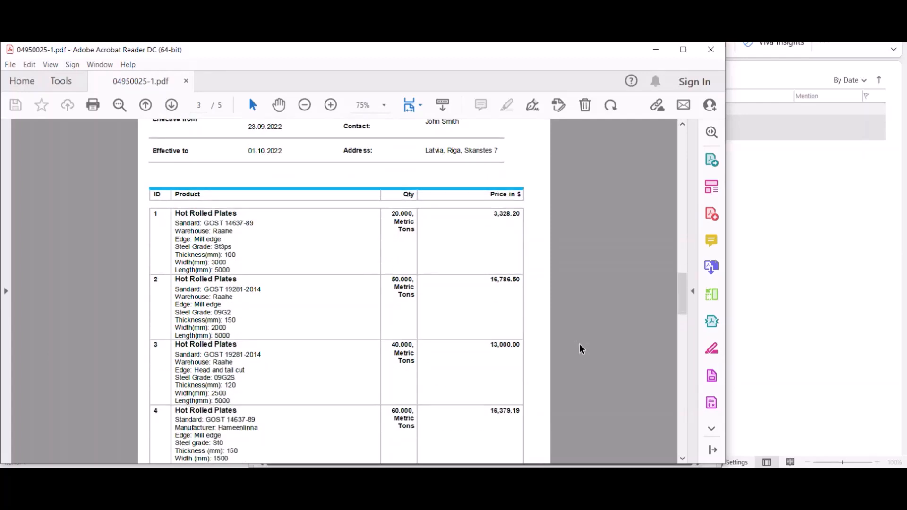
pyautogui.scroll(-2, 581, 349)
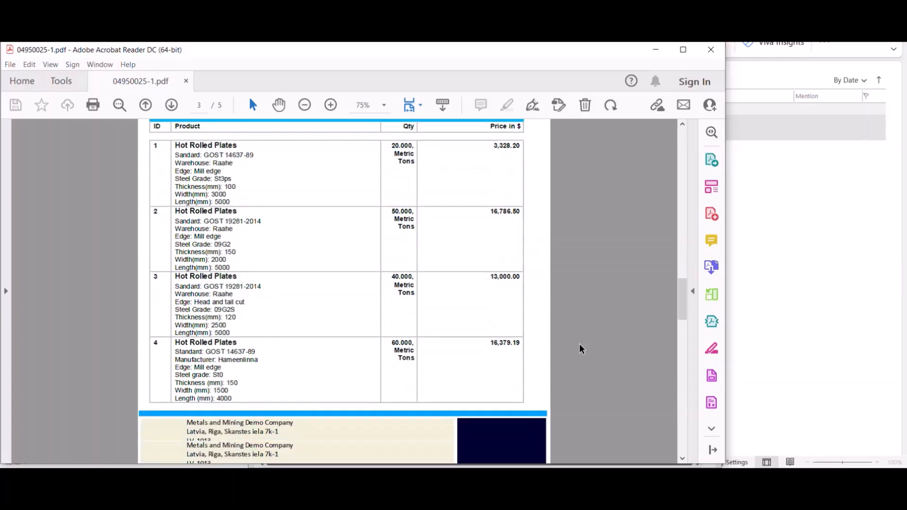
pyautogui.scroll(-3, 582, 348)
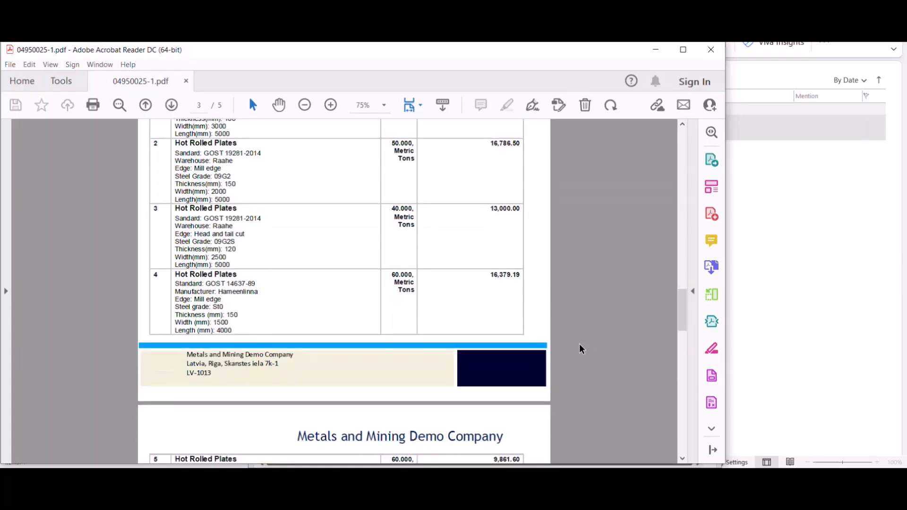
pyautogui.scroll(-2, 581, 349)
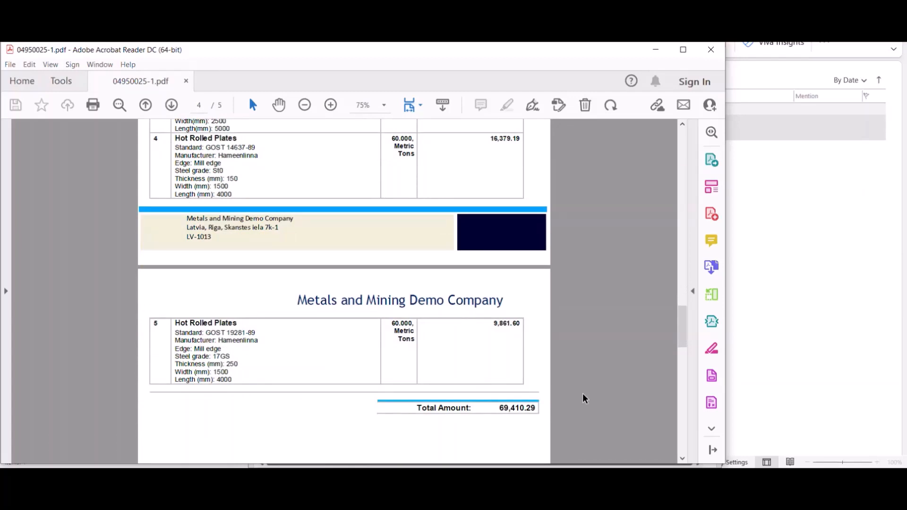
pyautogui.scroll(-4, 585, 399)
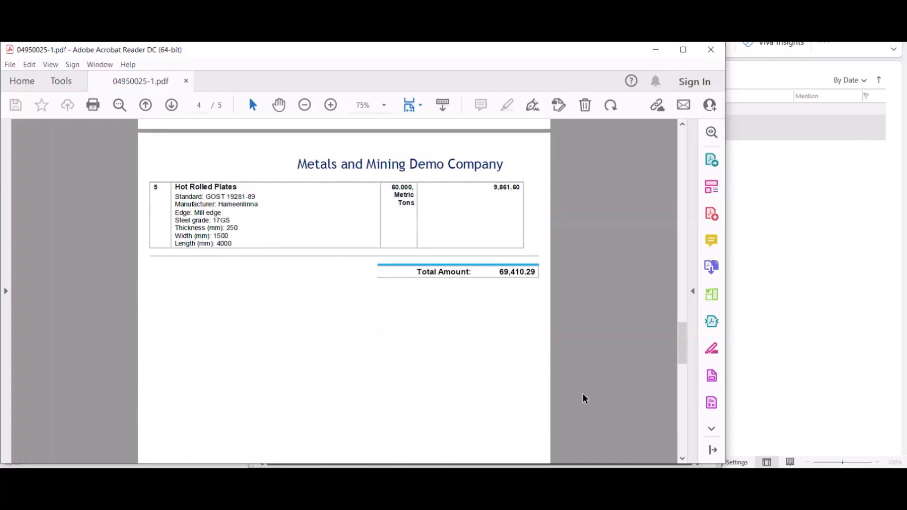
pyautogui.scroll(-8, 584, 399)
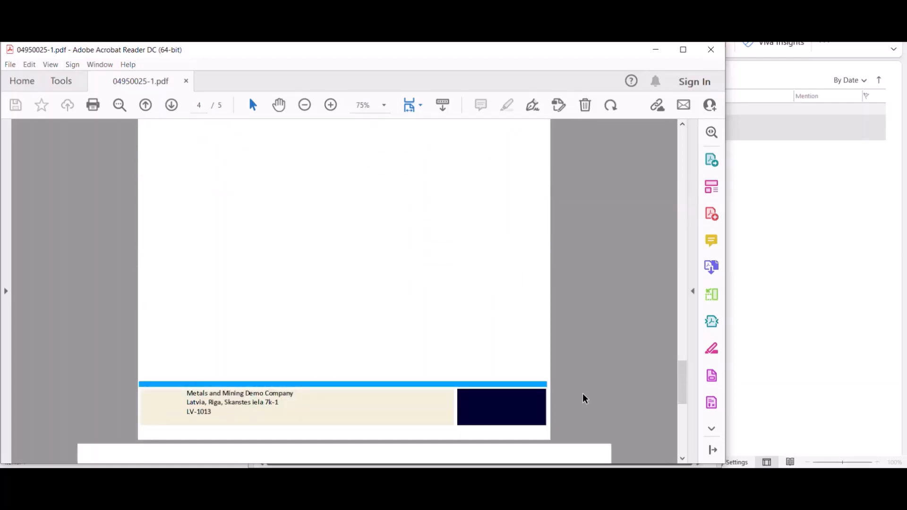
pyautogui.scroll(-4, 584, 399)
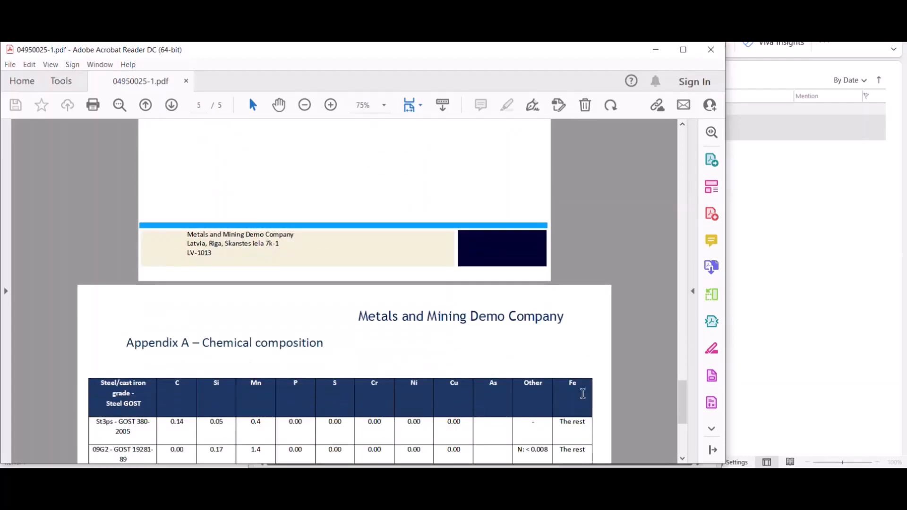
pyautogui.scroll(-3, 583, 394)
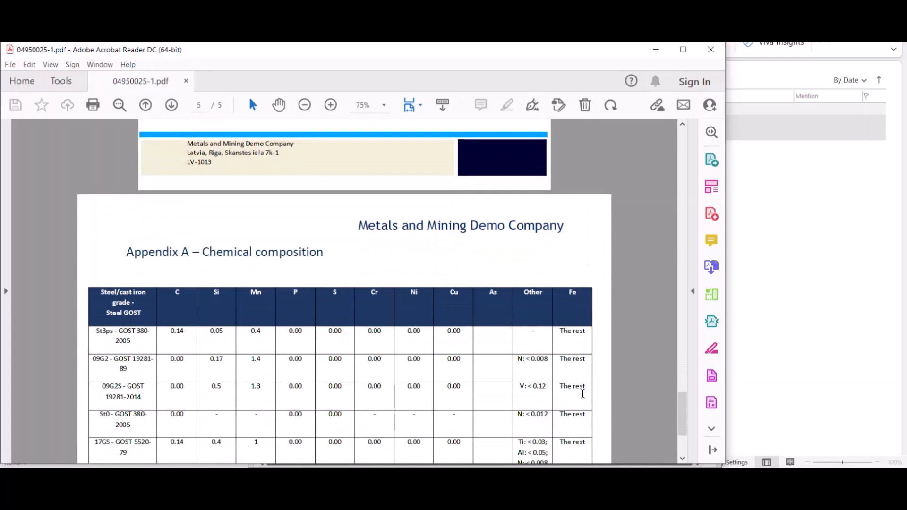
pyautogui.scroll(-2, 583, 393)
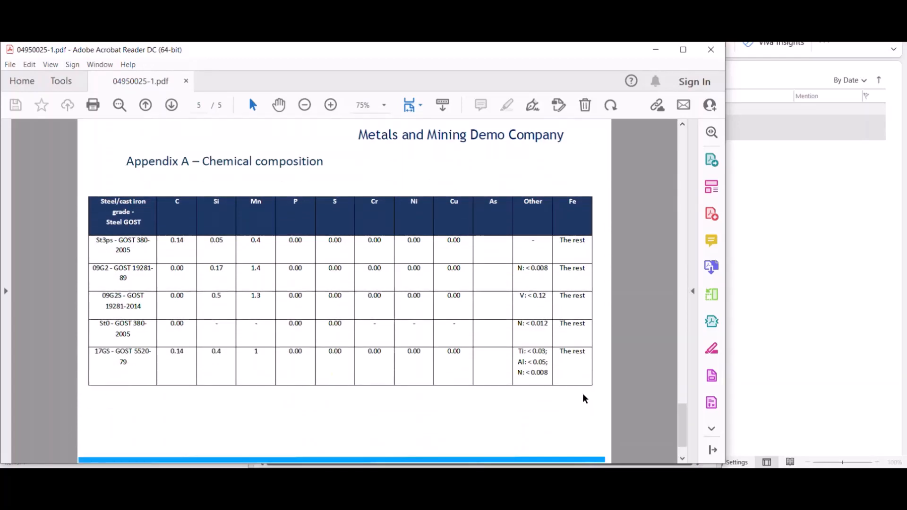
pyautogui.scroll(-1, 584, 397)
pyautogui.scroll(1, 618, 420)
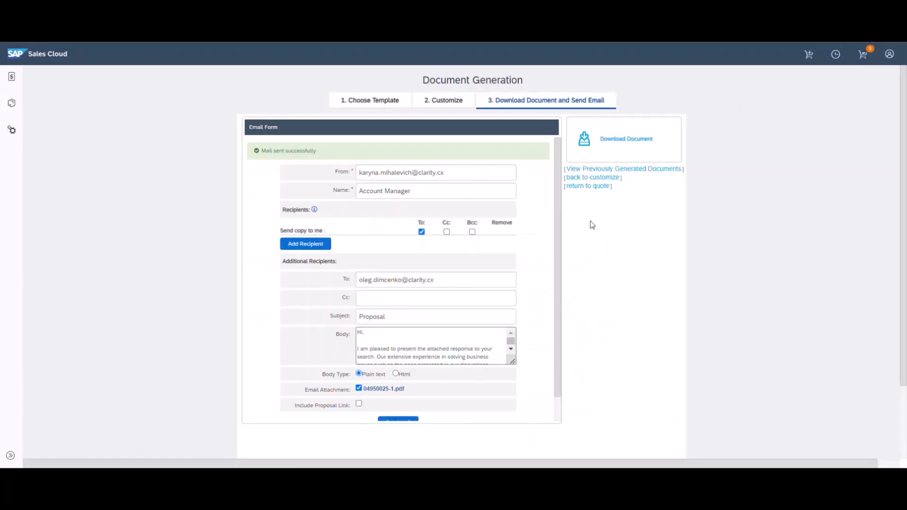
# Return to the quote from the 'Mail sent successfully' Document Generation page
pyautogui.click(587, 186)
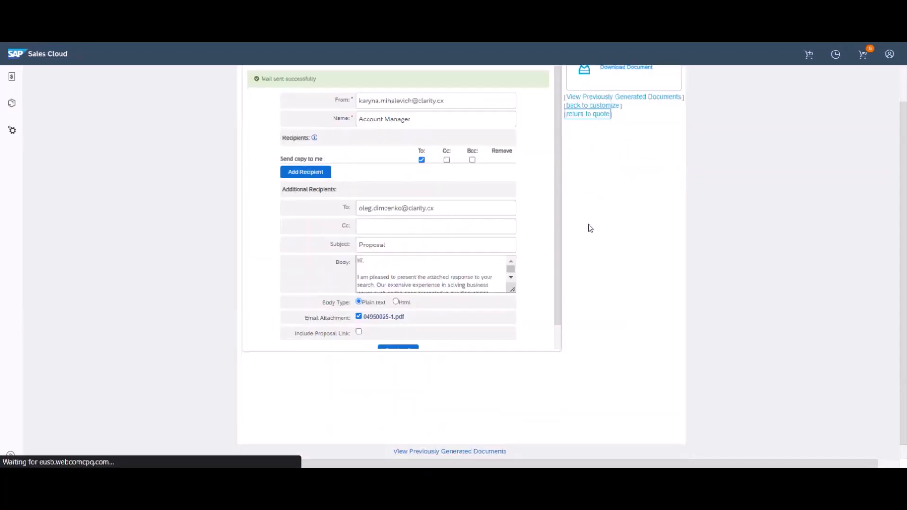